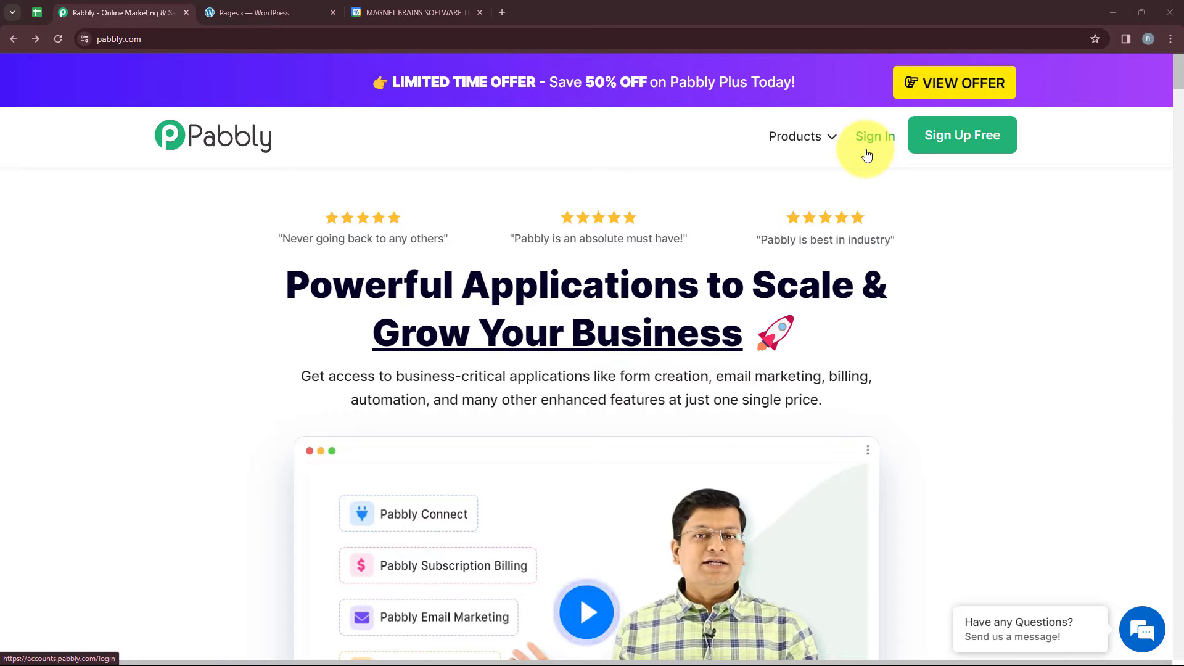
Sign in to the Pabbly account and open the Pabbly Connect application.
{"action": "left_click", "coordinate": [867, 154]}
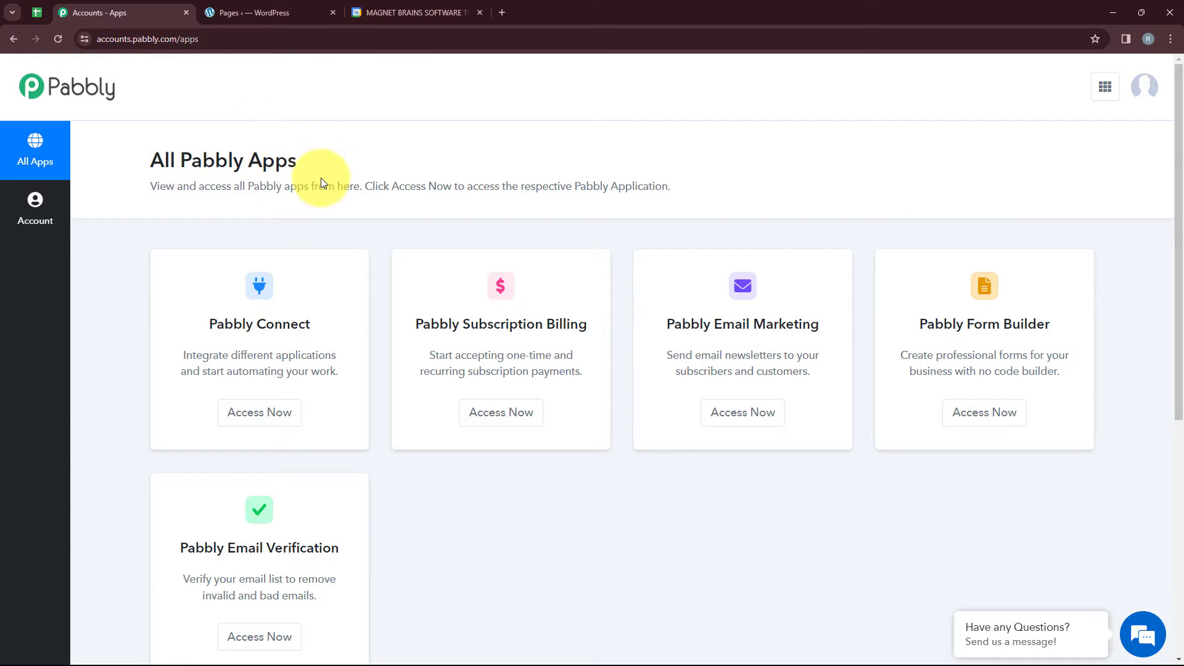
{"action": "scroll", "coordinate": [449, 489], "scroll_direction": "down", "scroll_amount": 3}
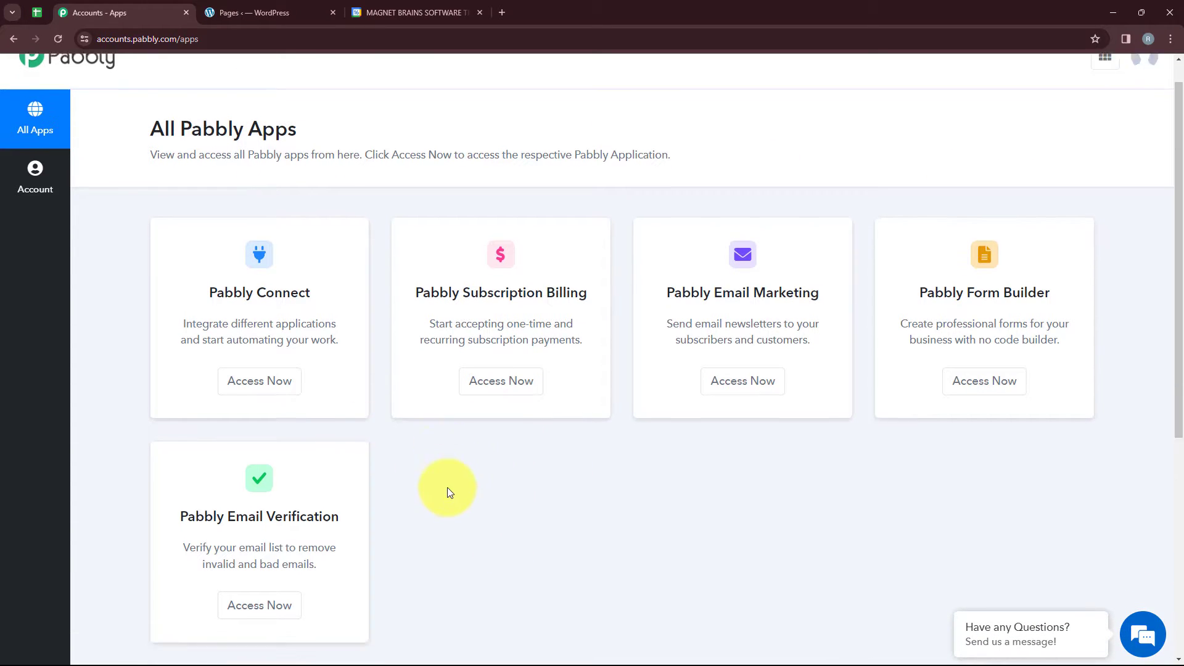
{"action": "scroll", "coordinate": [449, 489], "scroll_direction": "up", "scroll_amount": 3}
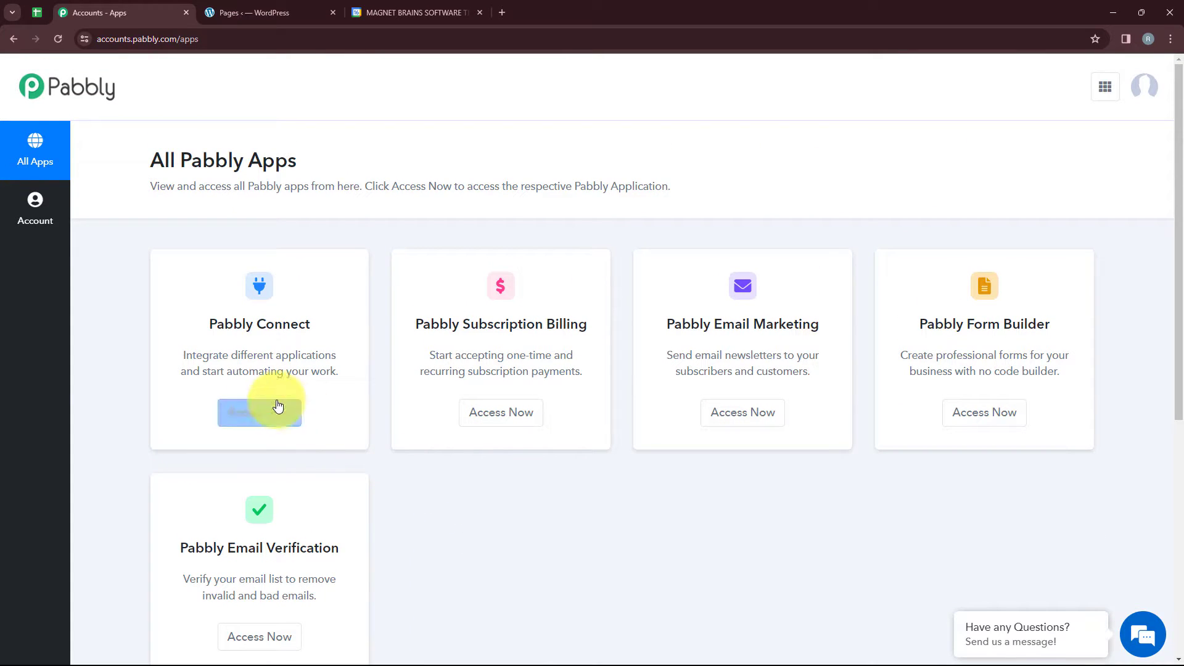
{"action": "left_click_drag", "start_coordinate": [201, 323], "coordinate": [323, 329]}
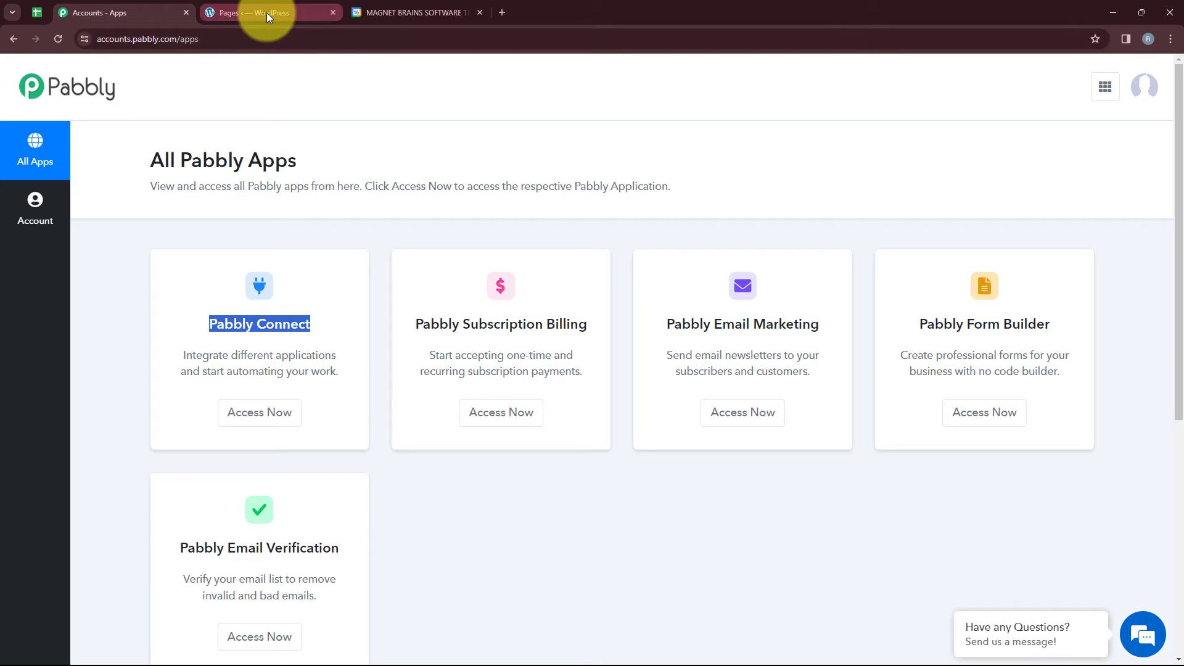
{"action": "left_click", "coordinate": [285, 412]}
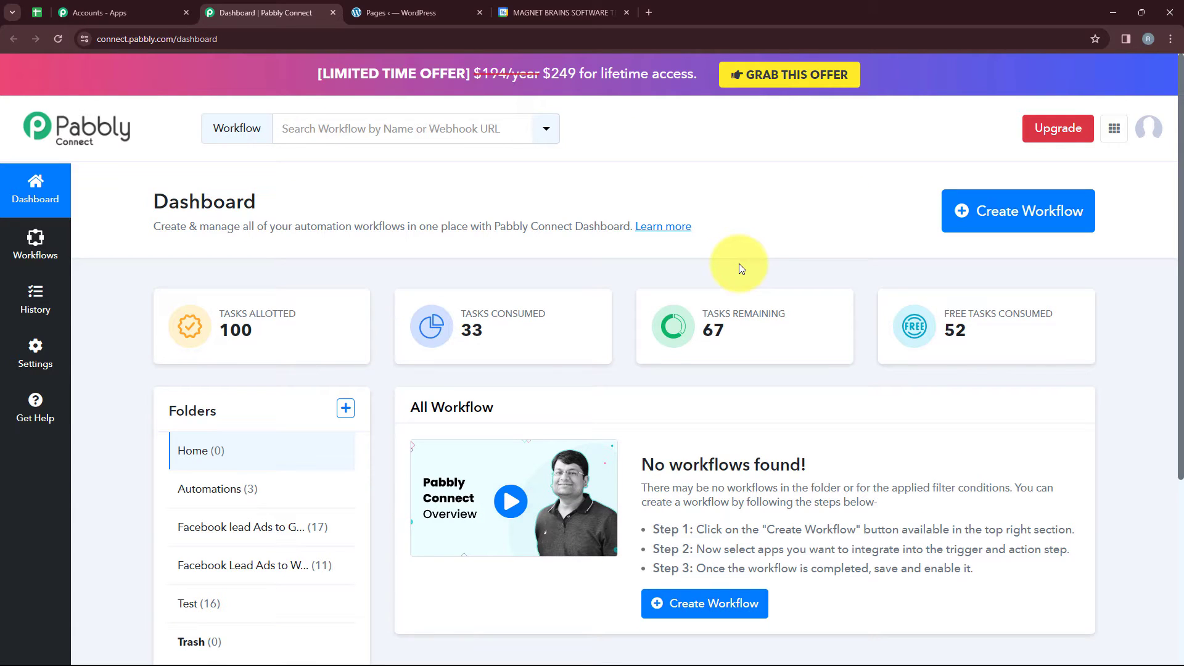
Create a workflow named "Create Google Calendar Event on Elementor Form Submission" in the Automations folder.
{"action": "left_click", "coordinate": [980, 217]}
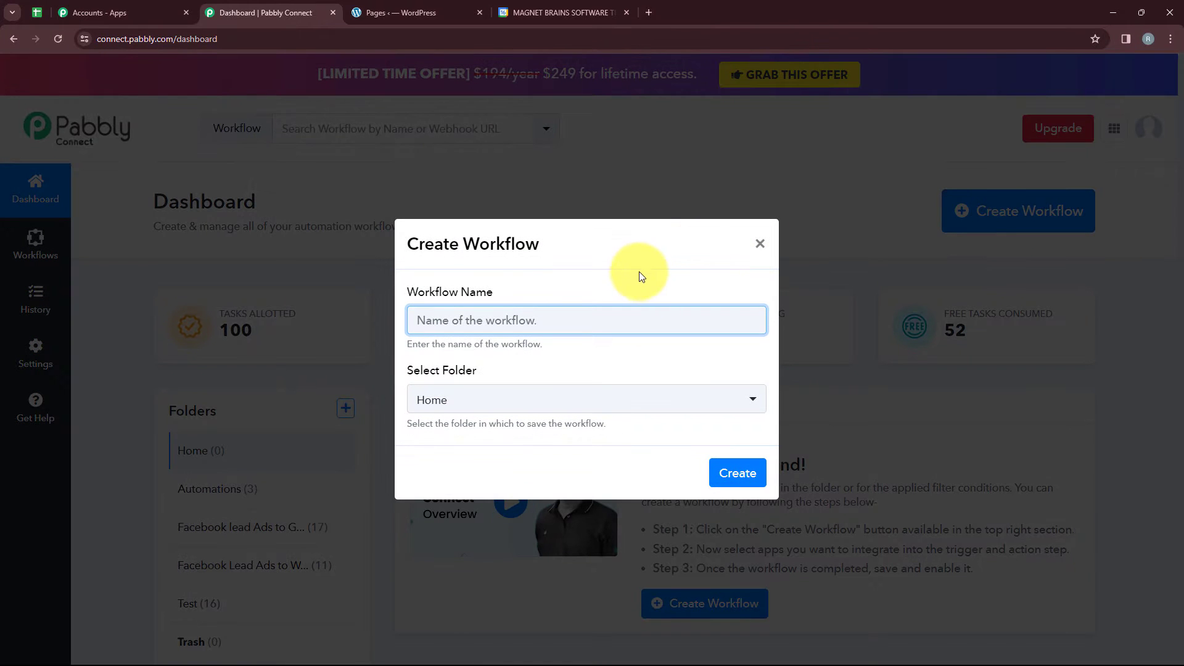
{"action": "left_click_drag", "start_coordinate": [532, 291], "coordinate": [409, 296]}
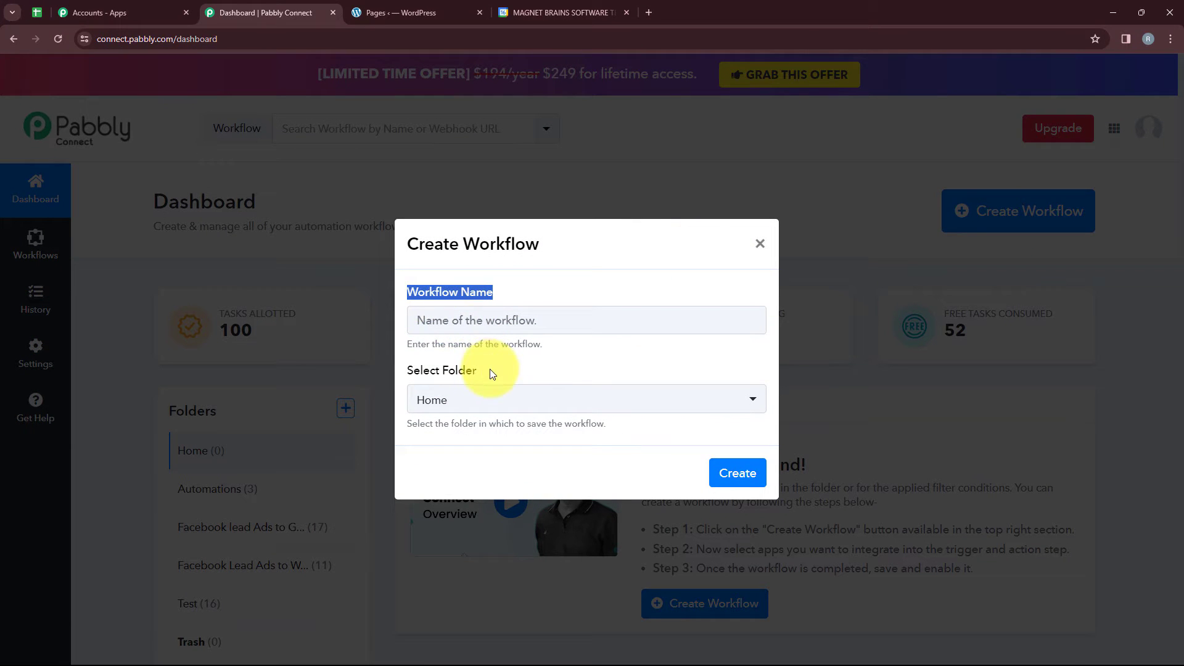
{"action": "left_click", "coordinate": [416, 377]}
{"action": "triple_click", "coordinate": [417, 377]}
{"action": "left_click", "coordinate": [494, 399]}
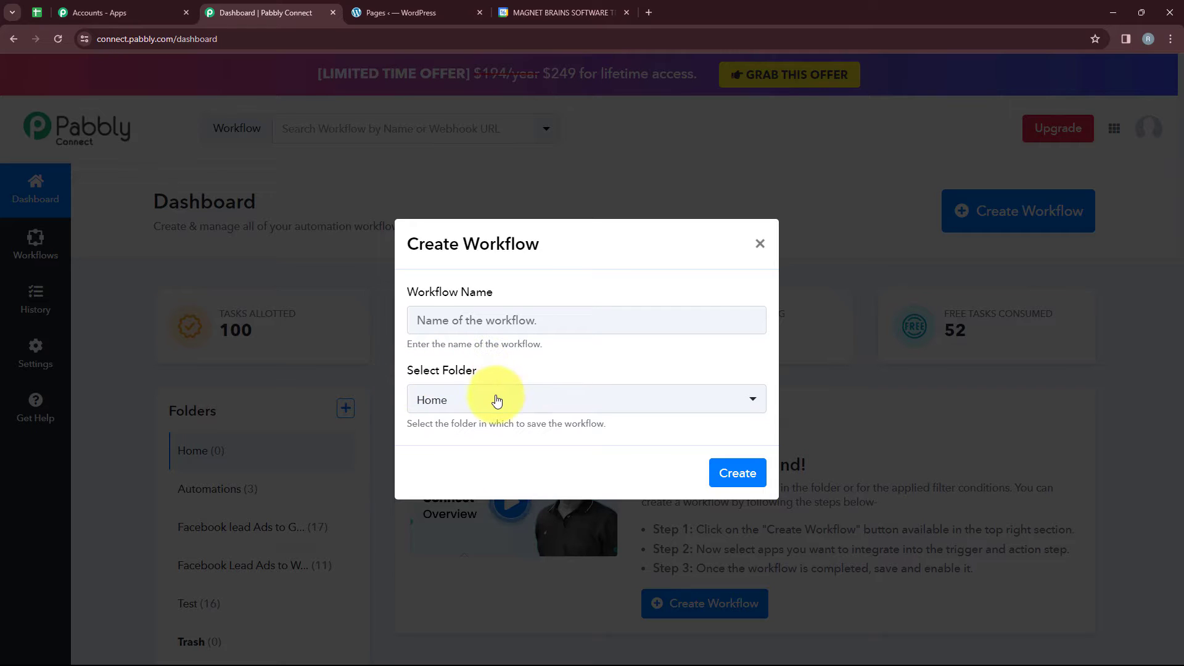
{"action": "left_click", "coordinate": [496, 401]}
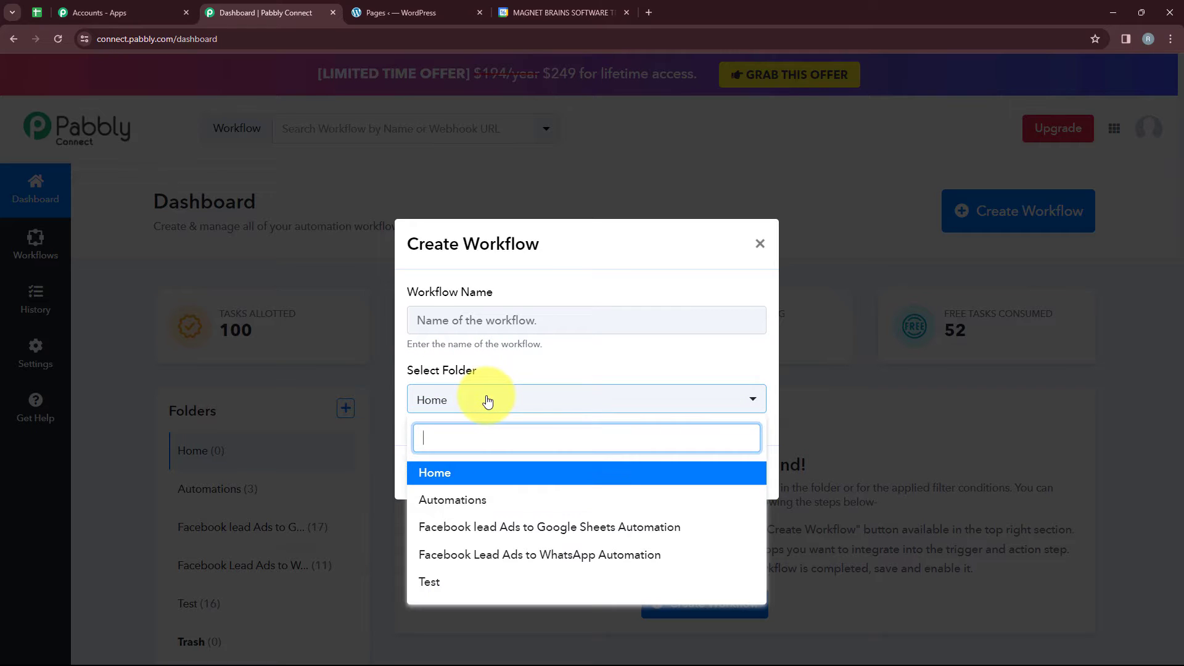
{"action": "left_click", "coordinate": [454, 502]}
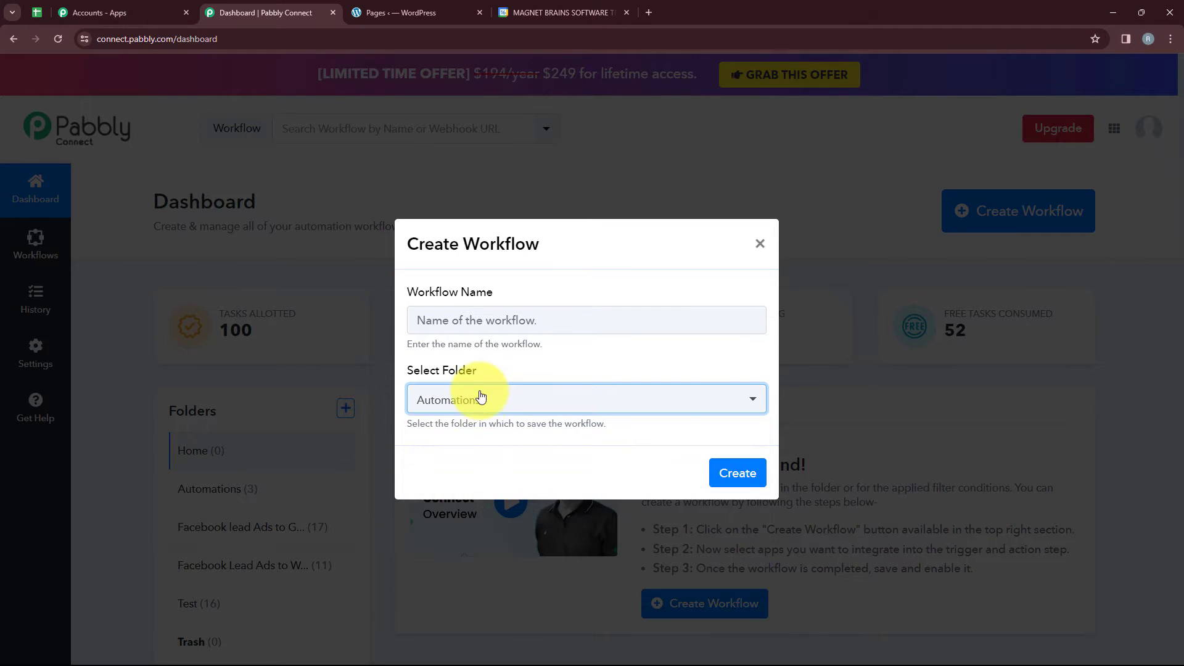
{"action": "left_click", "coordinate": [467, 320]}
{"action": "type", "text": "Create Google Calendar Event on Elementor Form Submission"}
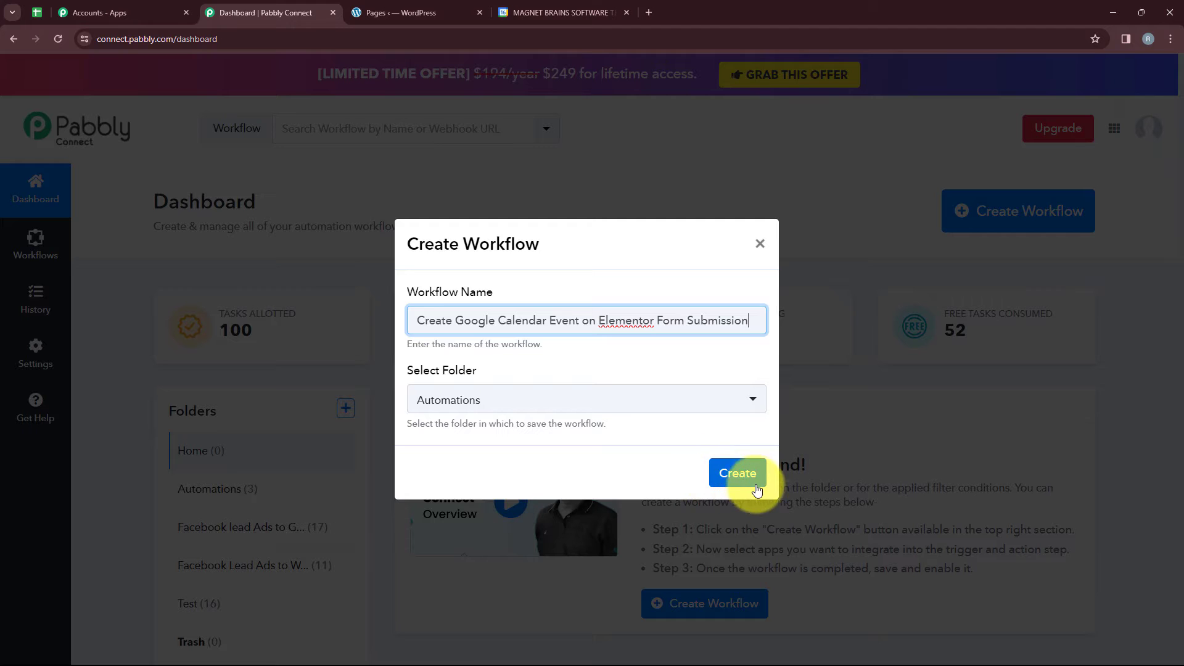
{"action": "left_click", "coordinate": [738, 473]}
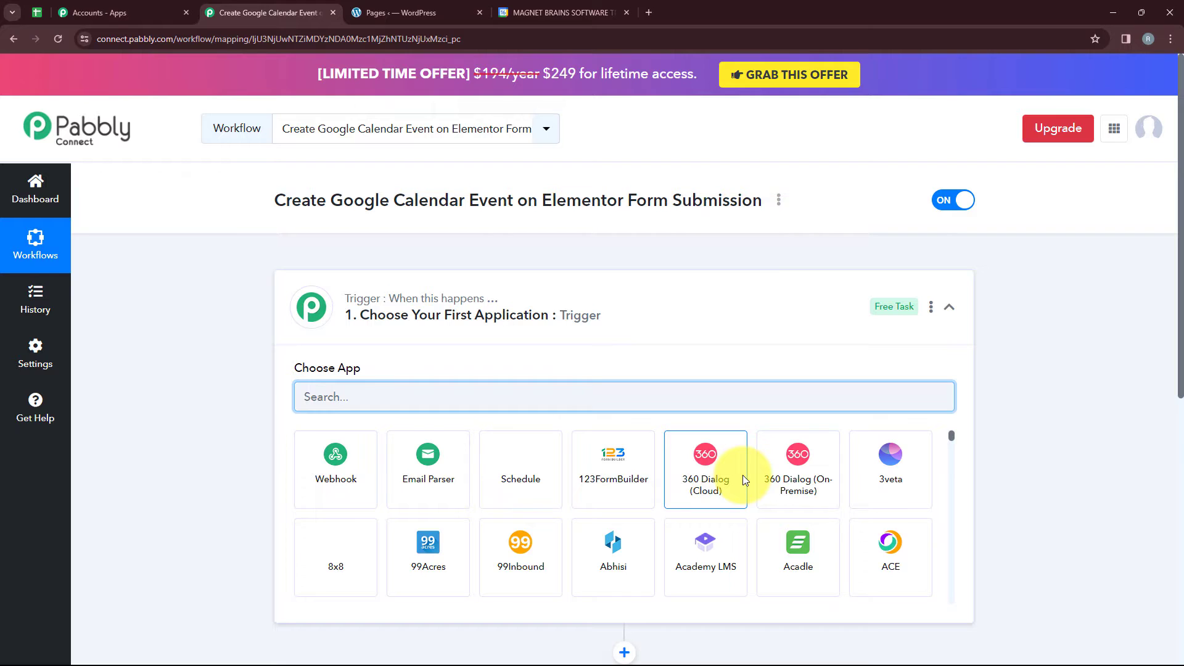
Set the workflow's trigger application to Elementor with the New Form Submission event.
{"action": "left_click", "coordinate": [651, 305]}
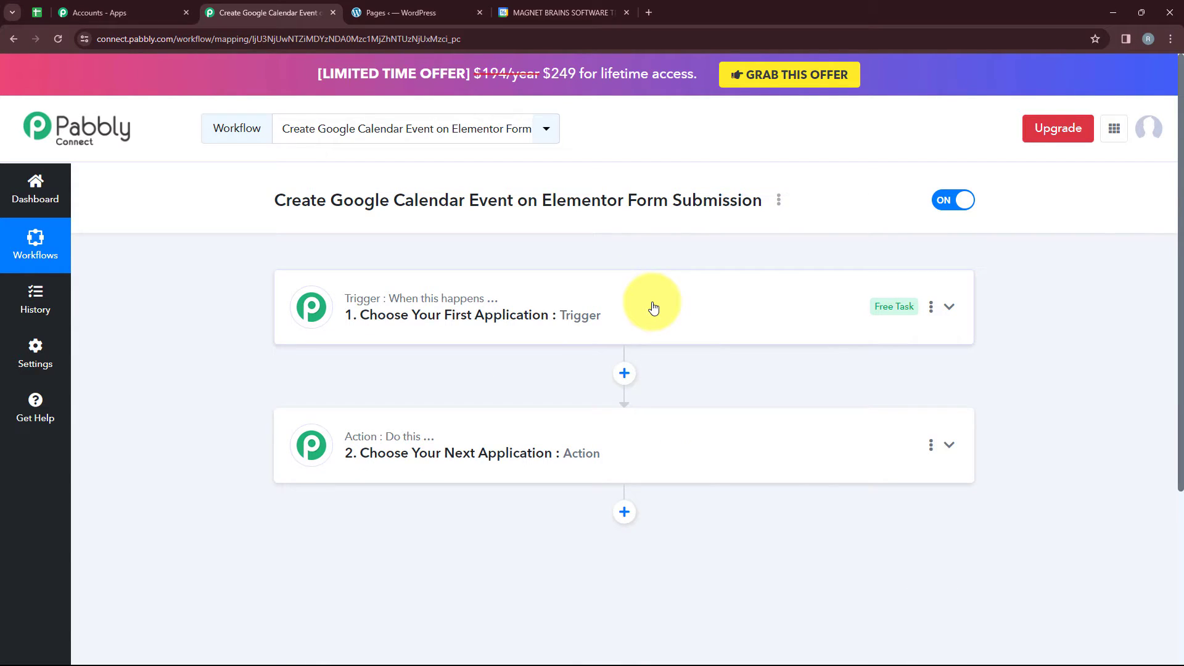
{"action": "mouse_move", "coordinate": [393, 301]}
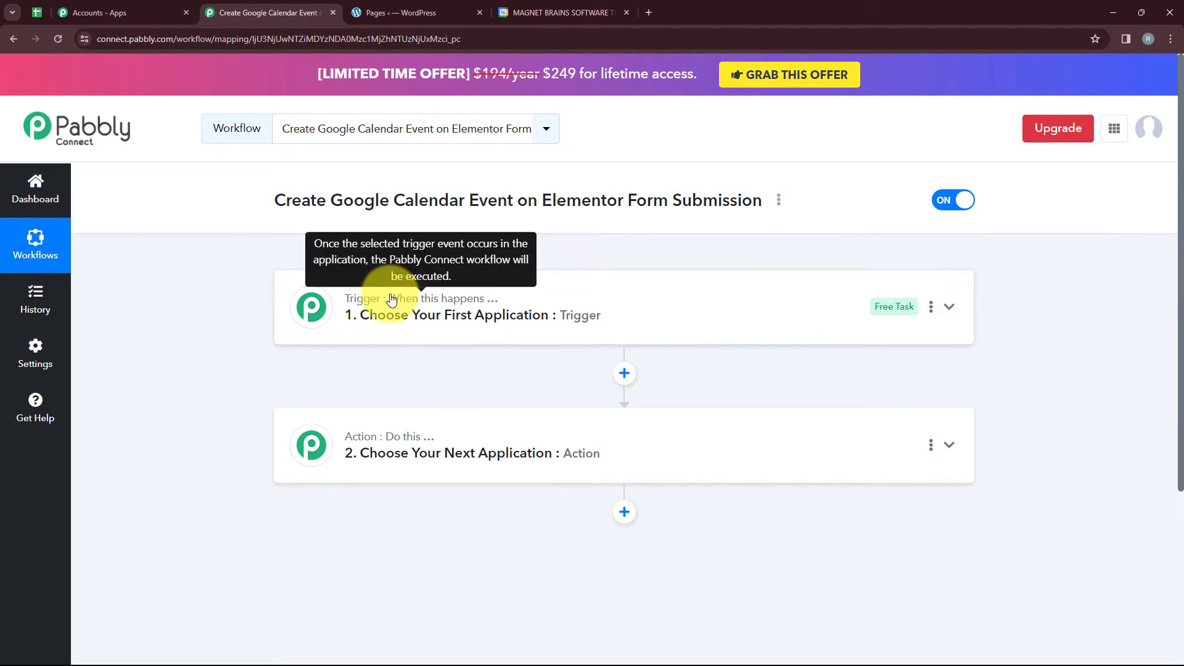
{"action": "mouse_move", "coordinate": [388, 437]}
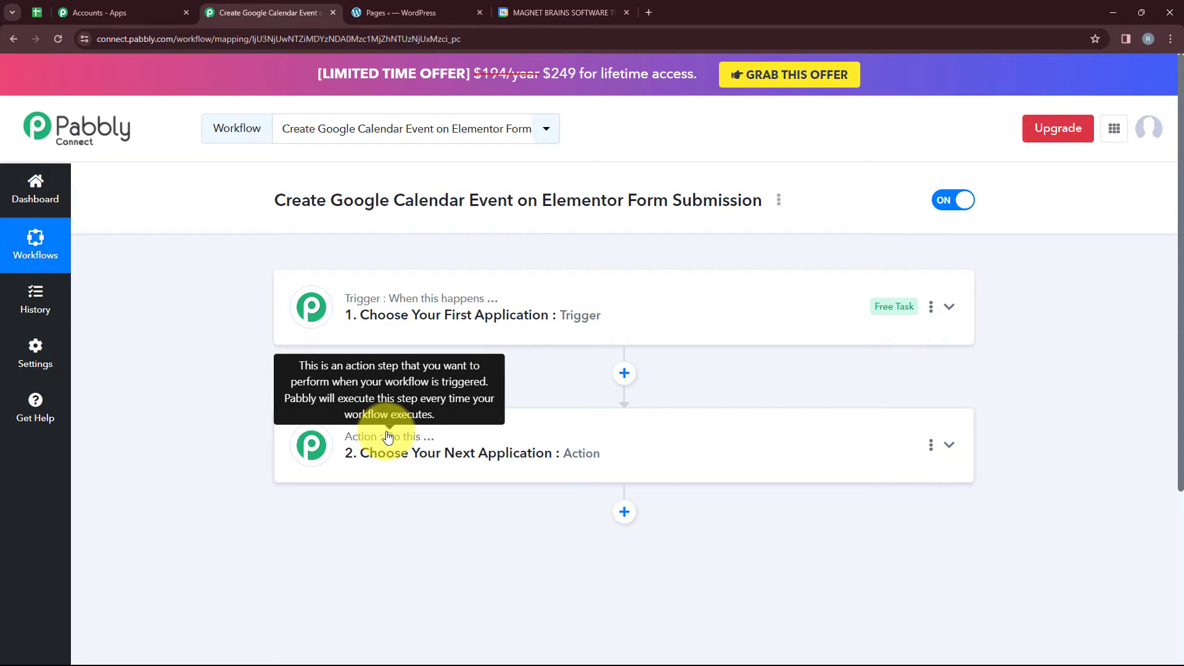
{"action": "left_click", "coordinate": [434, 331]}
{"action": "left_click", "coordinate": [425, 395]}
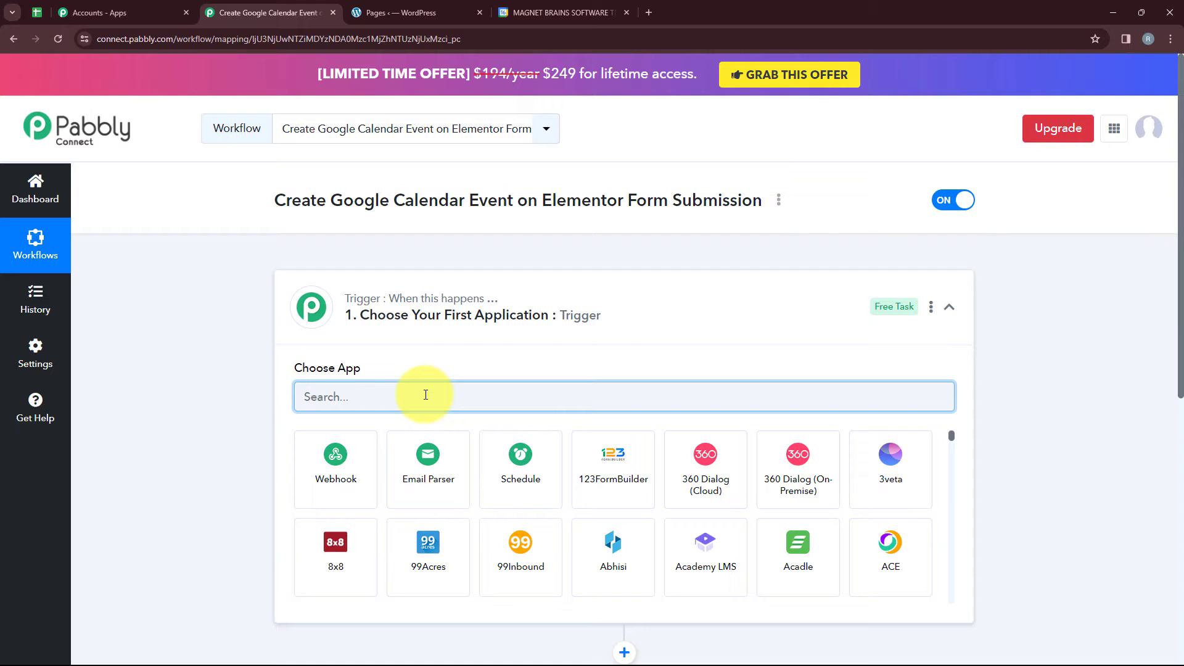
{"action": "type", "text": "ELE"}
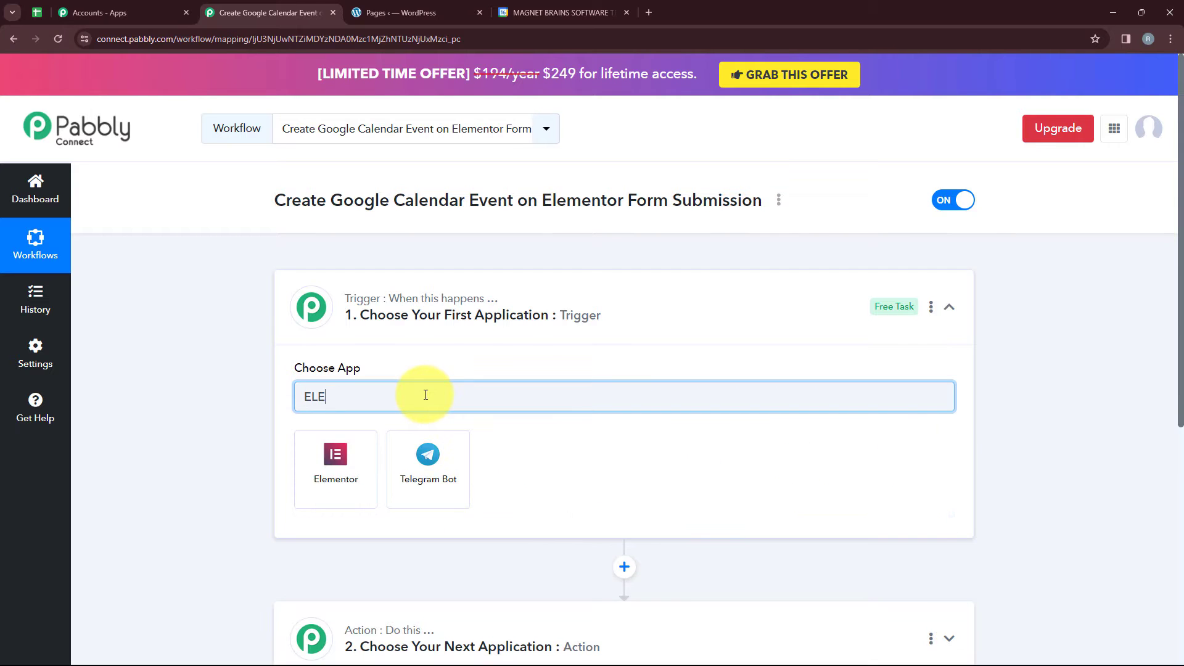
{"action": "left_click", "coordinate": [372, 442]}
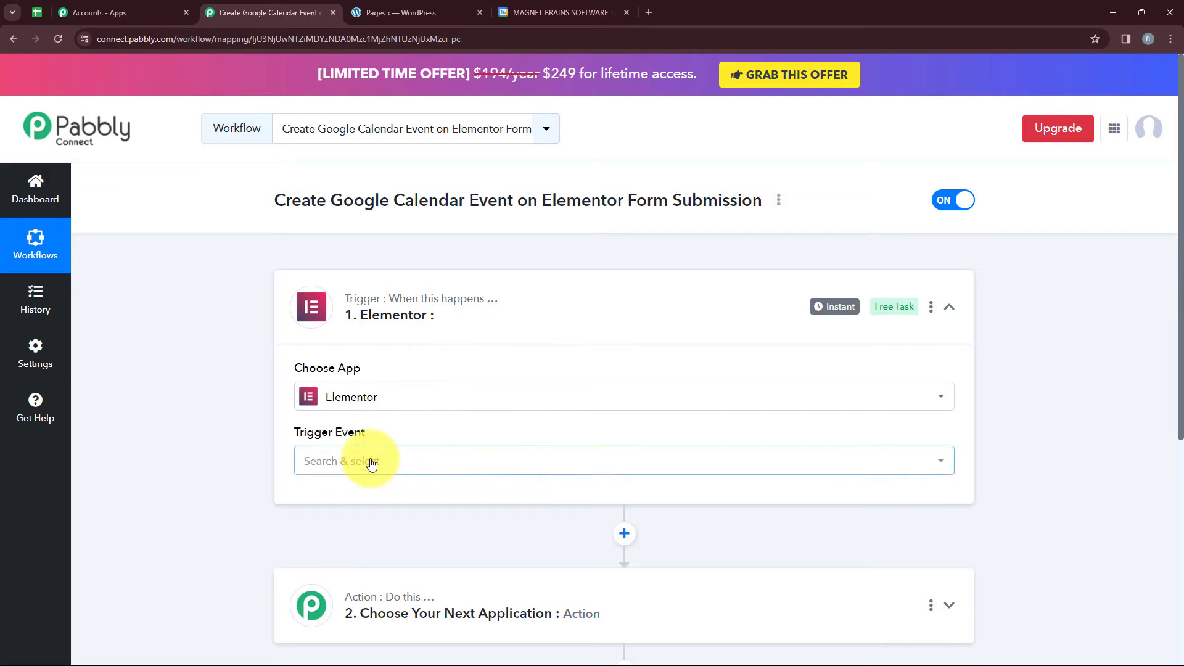
{"action": "left_click", "coordinate": [370, 464]}
{"action": "left_click", "coordinate": [330, 541]}
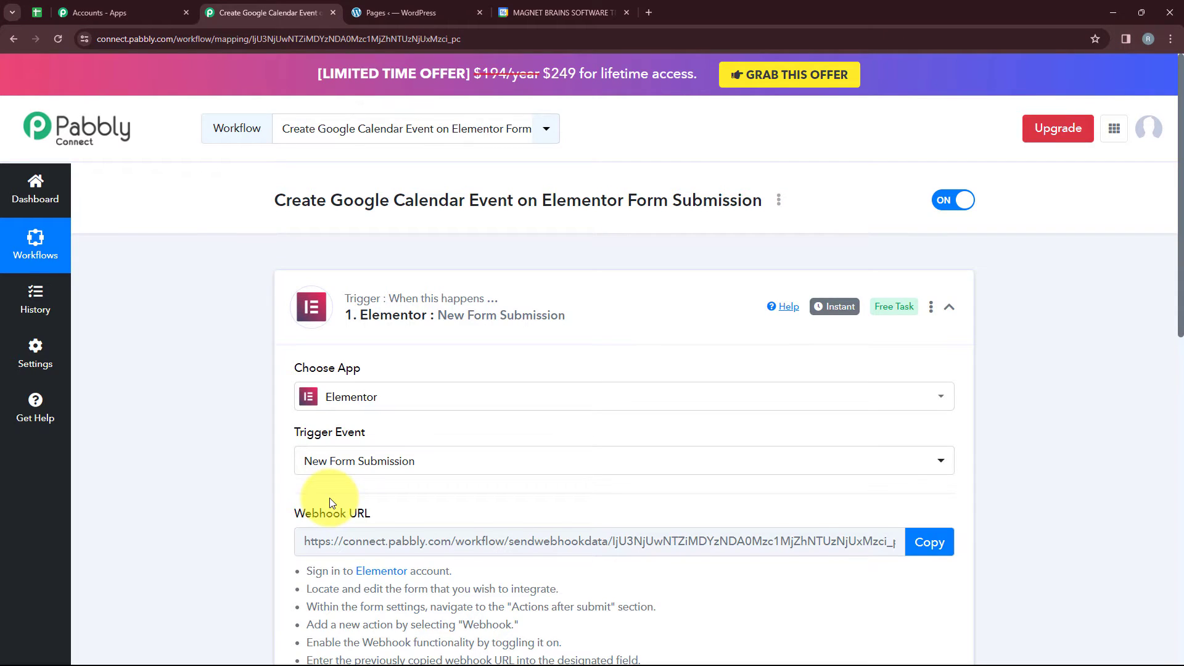
Review the webhook URL section and its setup instructions for connecting the Elementor form.
{"action": "scroll", "coordinate": [329, 498], "scroll_direction": "down", "scroll_amount": 2}
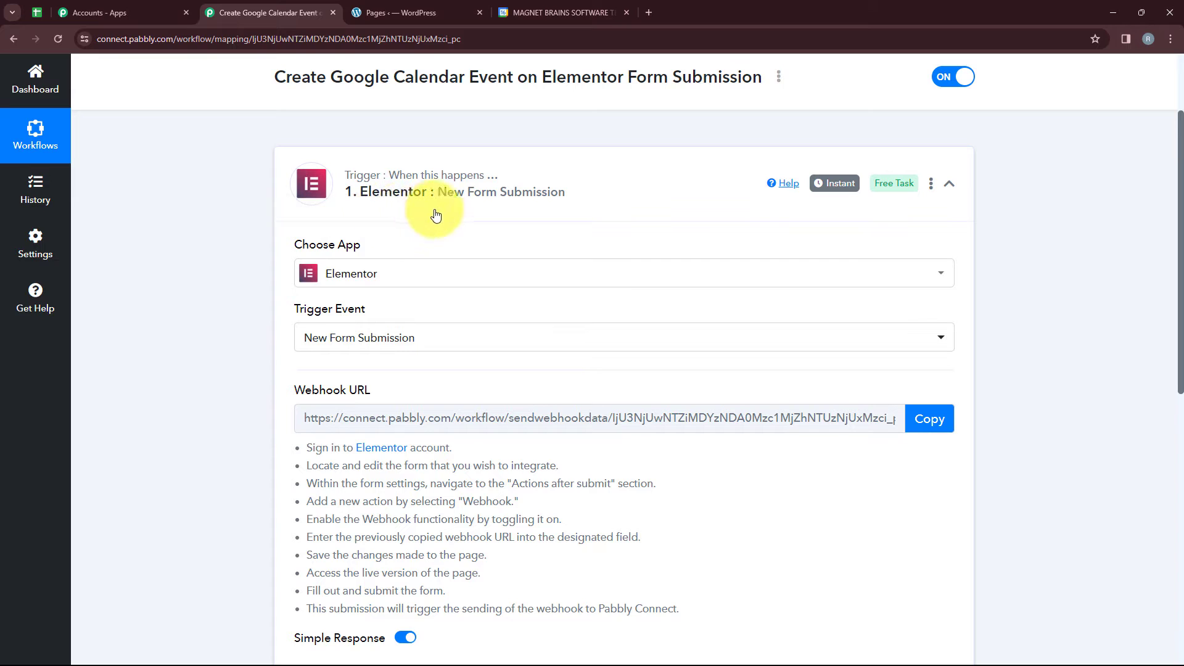
{"action": "scroll", "coordinate": [380, 379], "scroll_direction": "down", "scroll_amount": 2}
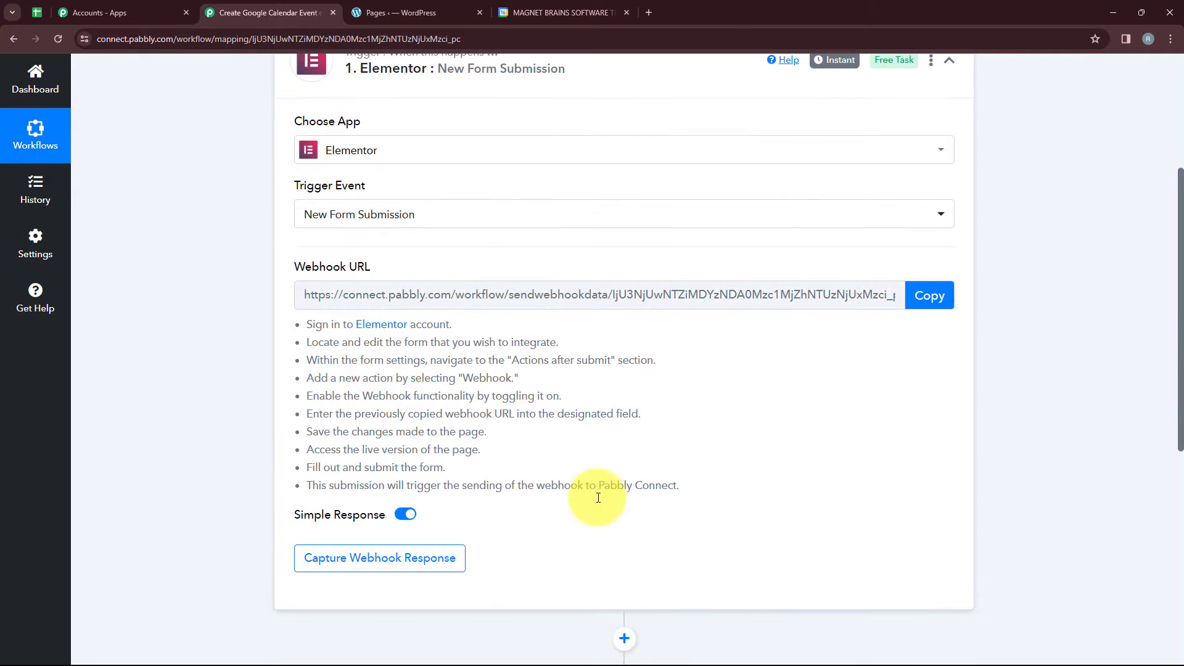
{"action": "triple_click", "coordinate": [653, 487]}
{"action": "left_click_drag", "start_coordinate": [428, 458], "coordinate": [308, 325]}
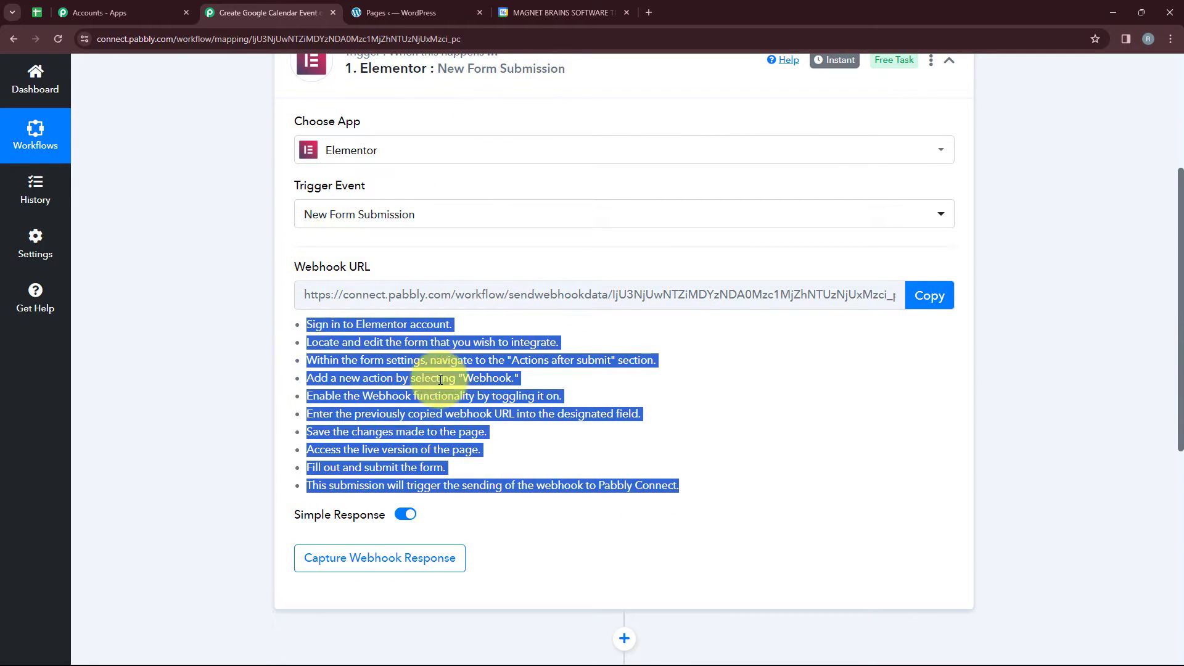
{"action": "scroll", "coordinate": [642, 413], "scroll_direction": "up", "scroll_amount": 1}
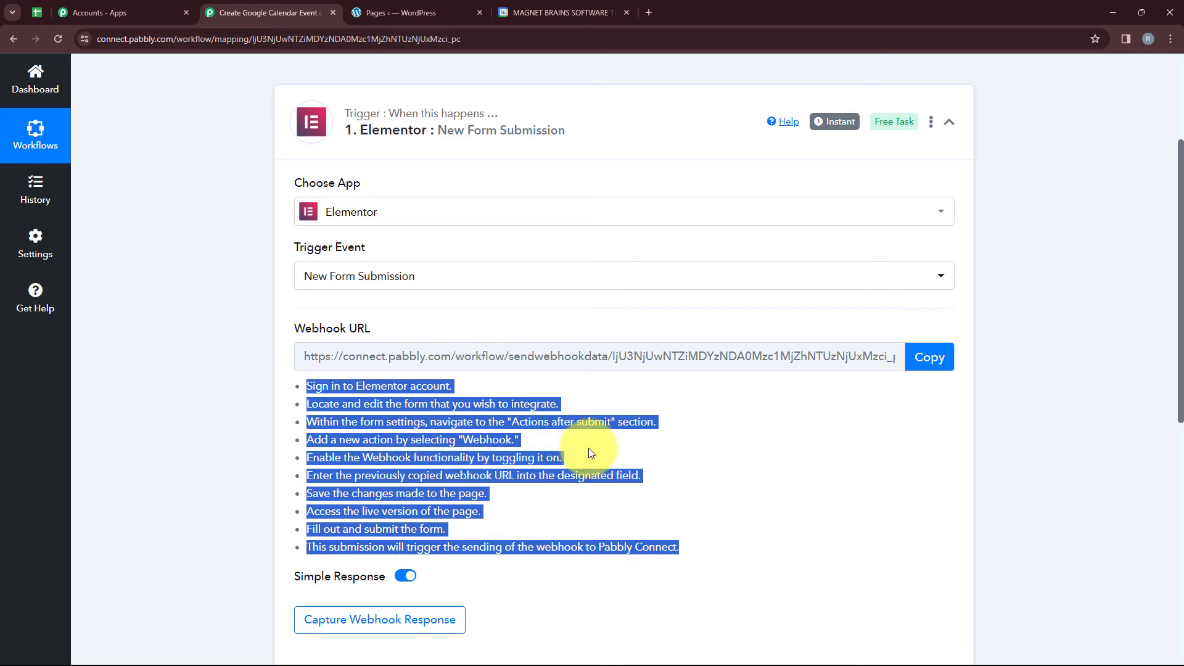
{"action": "left_click", "coordinate": [614, 469]}
{"action": "scroll", "coordinate": [609, 532], "scroll_direction": "up", "scroll_amount": 3}
Switch to the WordPress admin and search all pages for "Event Test Form".
{"action": "left_click", "coordinate": [432, 12]}
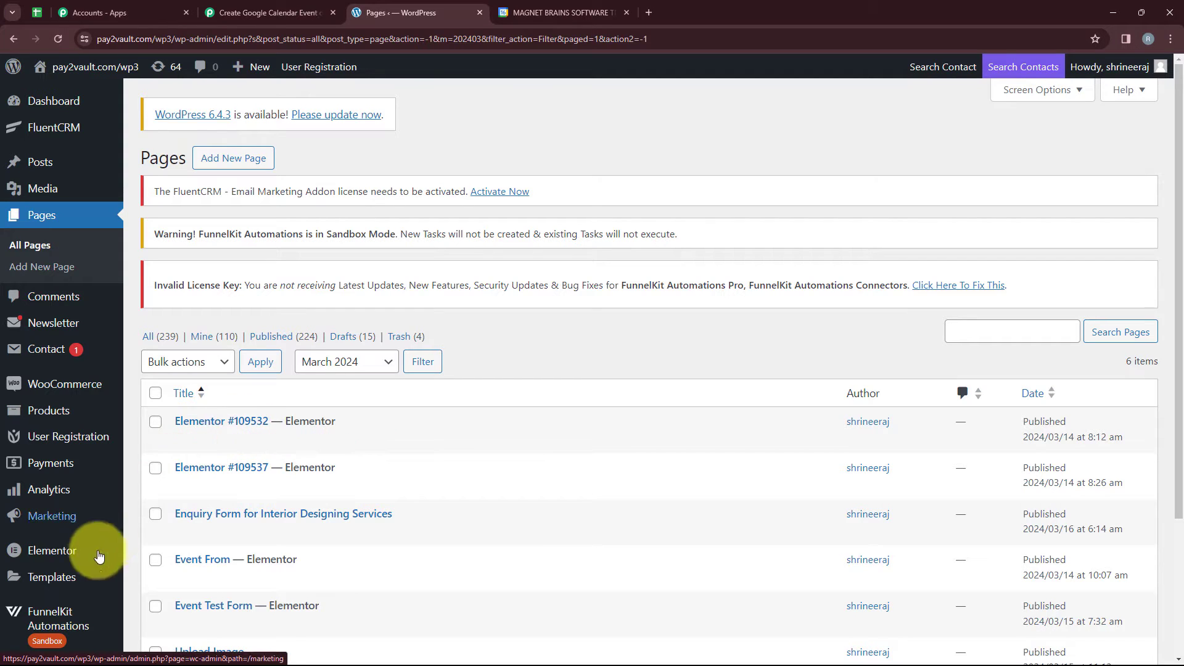
{"action": "mouse_move", "coordinate": [52, 554]}
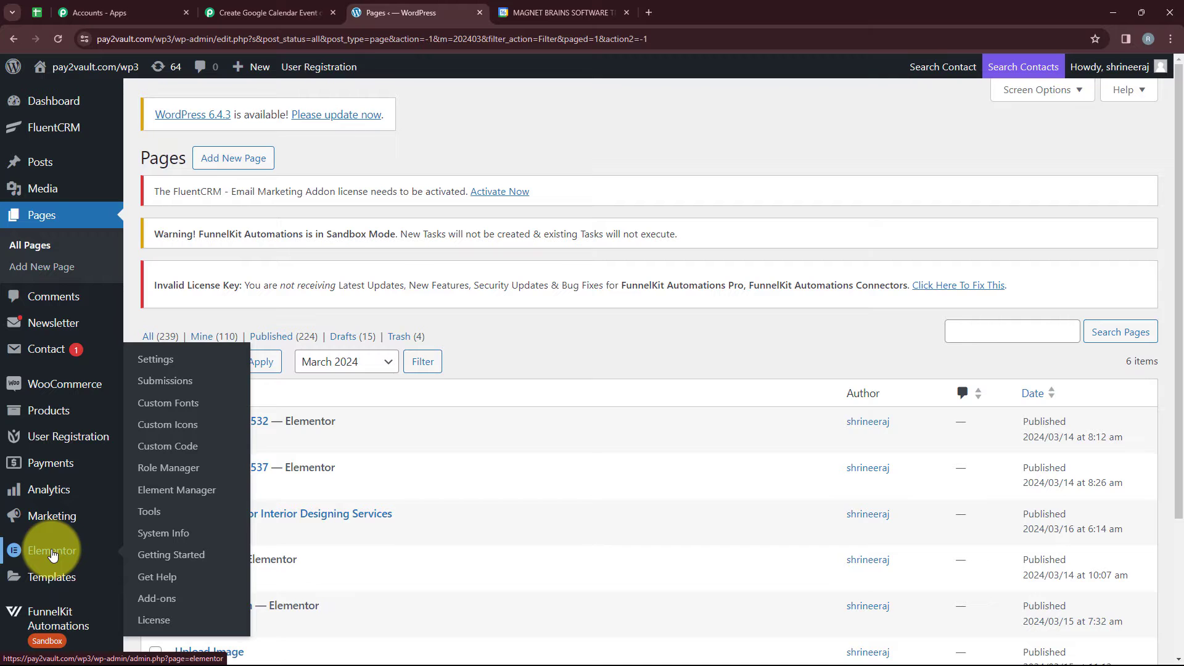
{"action": "left_click", "coordinate": [74, 213]}
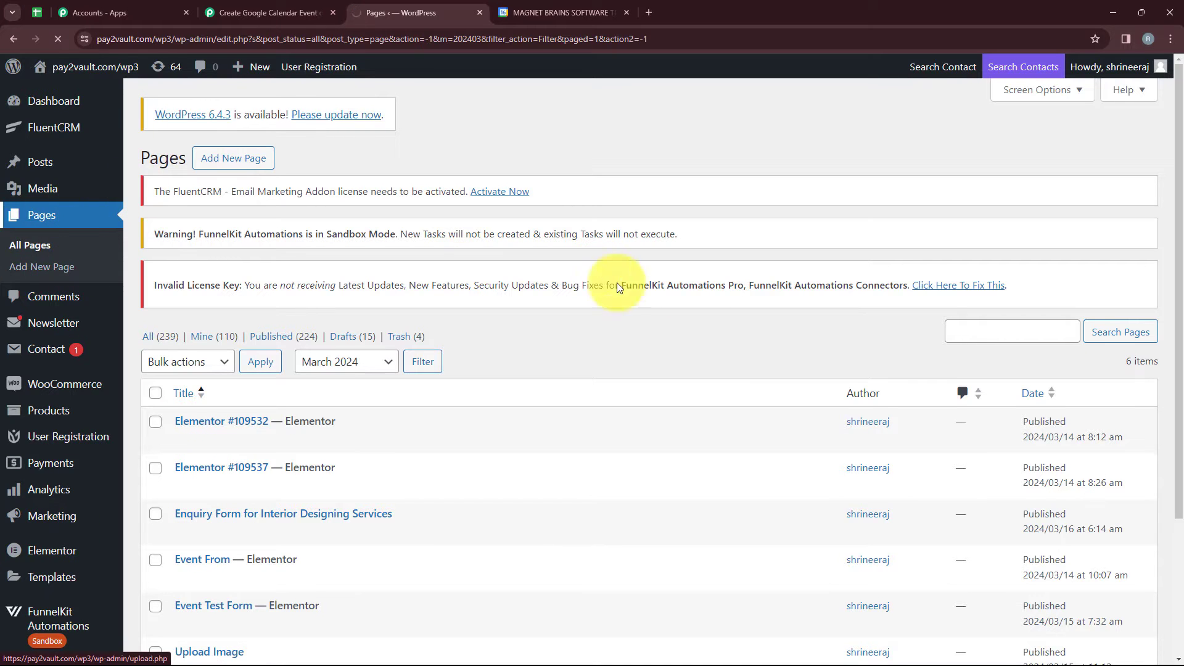
{"action": "scroll", "coordinate": [479, 445], "scroll_direction": "down", "scroll_amount": 6}
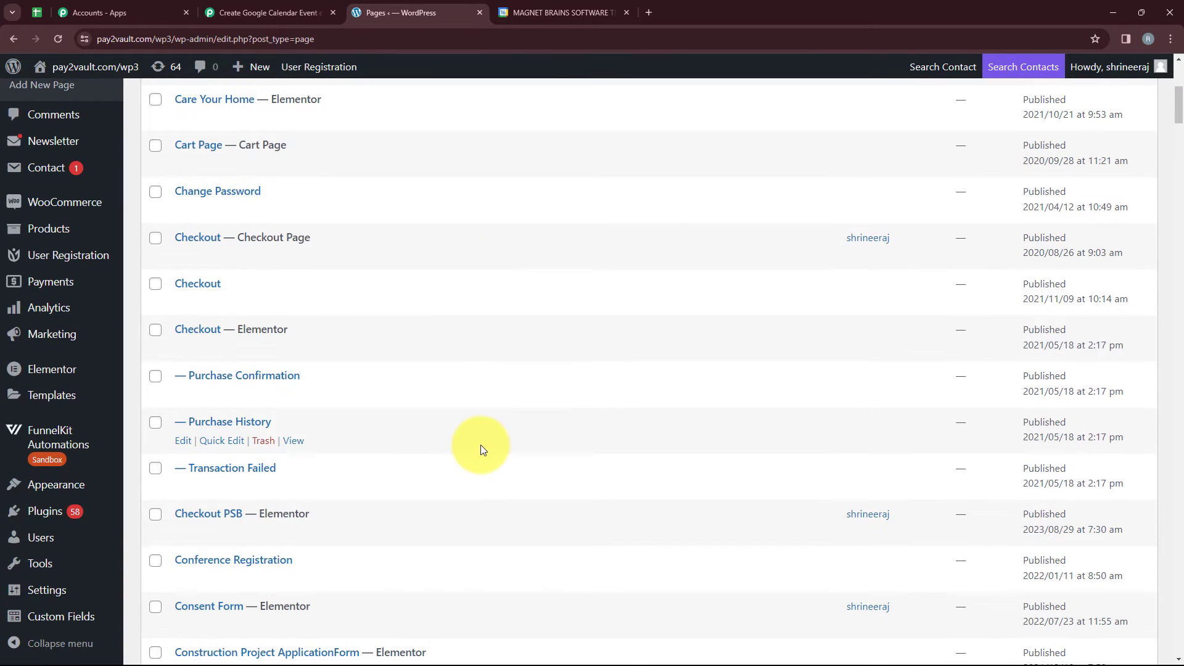
{"action": "scroll", "coordinate": [482, 446], "scroll_direction": "up", "scroll_amount": 6}
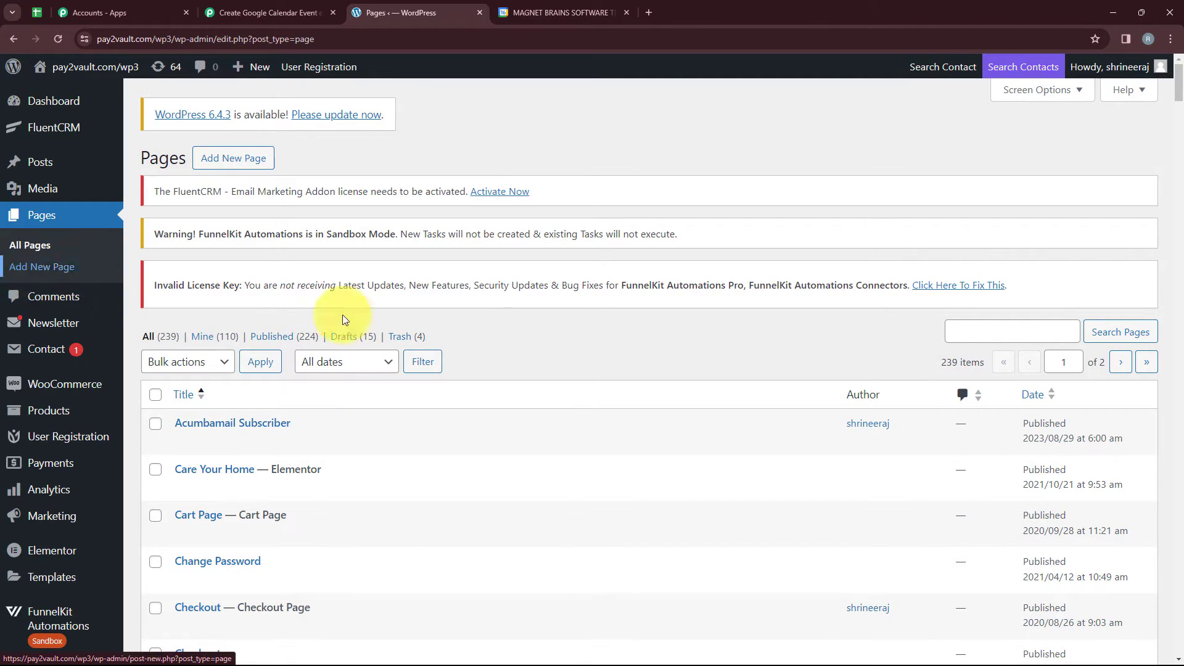
{"action": "left_click", "coordinate": [959, 330]}
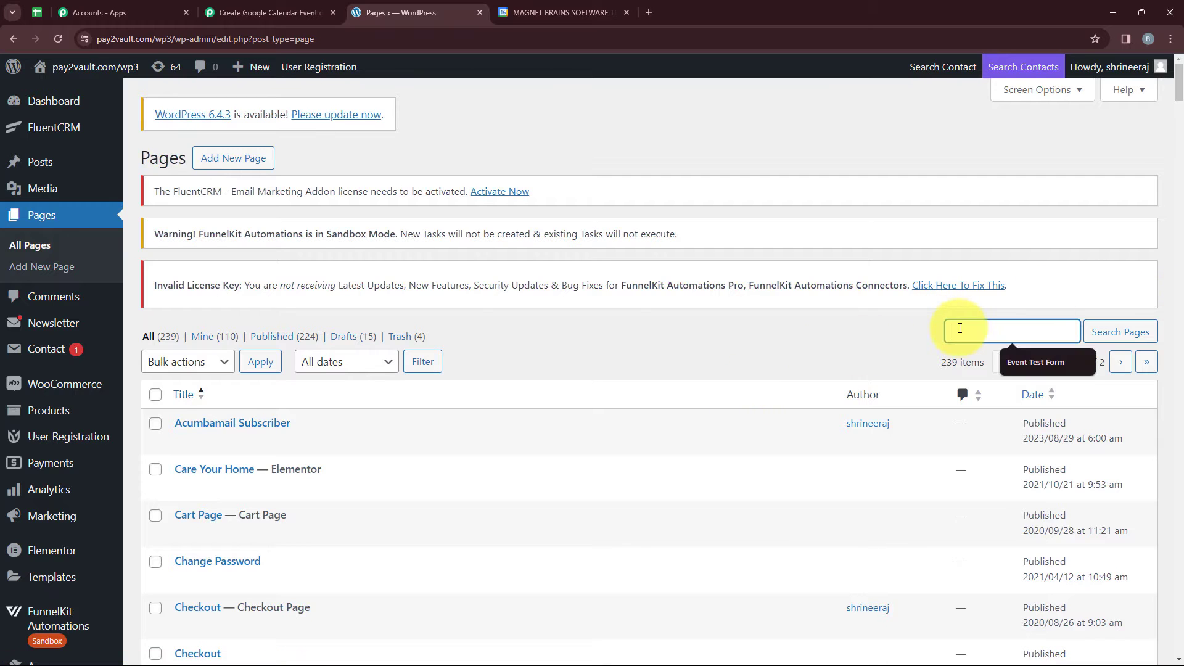
{"action": "left_click", "coordinate": [1067, 358]}
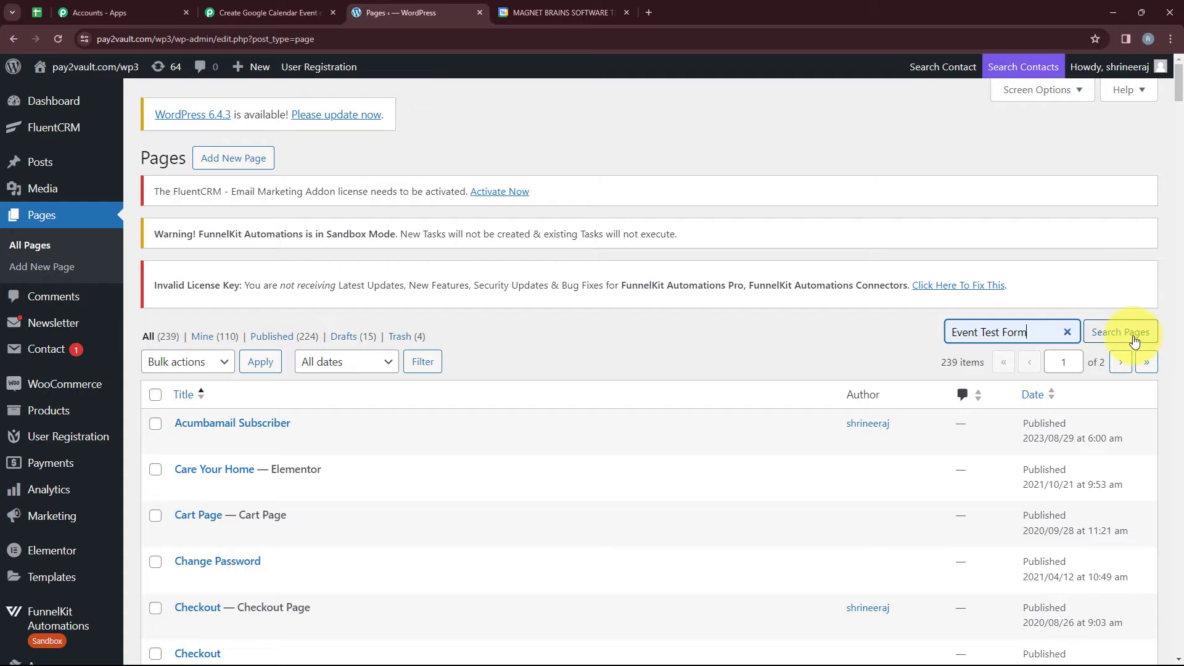
{"action": "left_click", "coordinate": [1132, 337]}
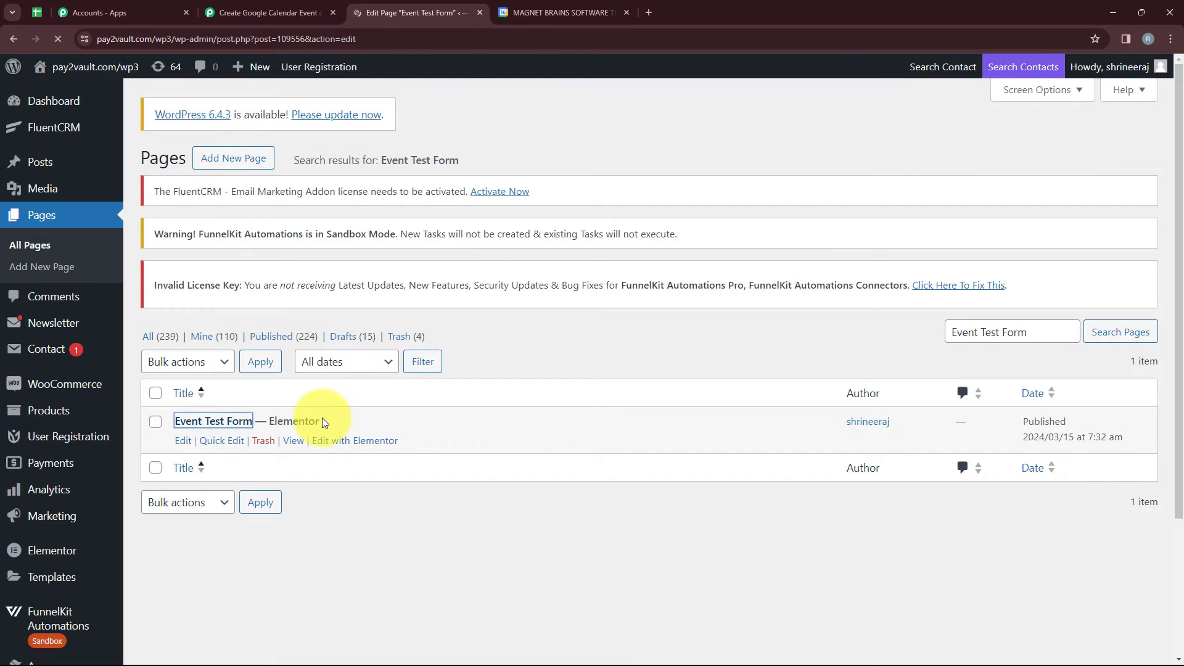
Open the Event Test Form page in the Elementor editor and bring up its form widget's settings.
{"action": "scroll", "coordinate": [450, 462], "scroll_direction": "down", "scroll_amount": 5}
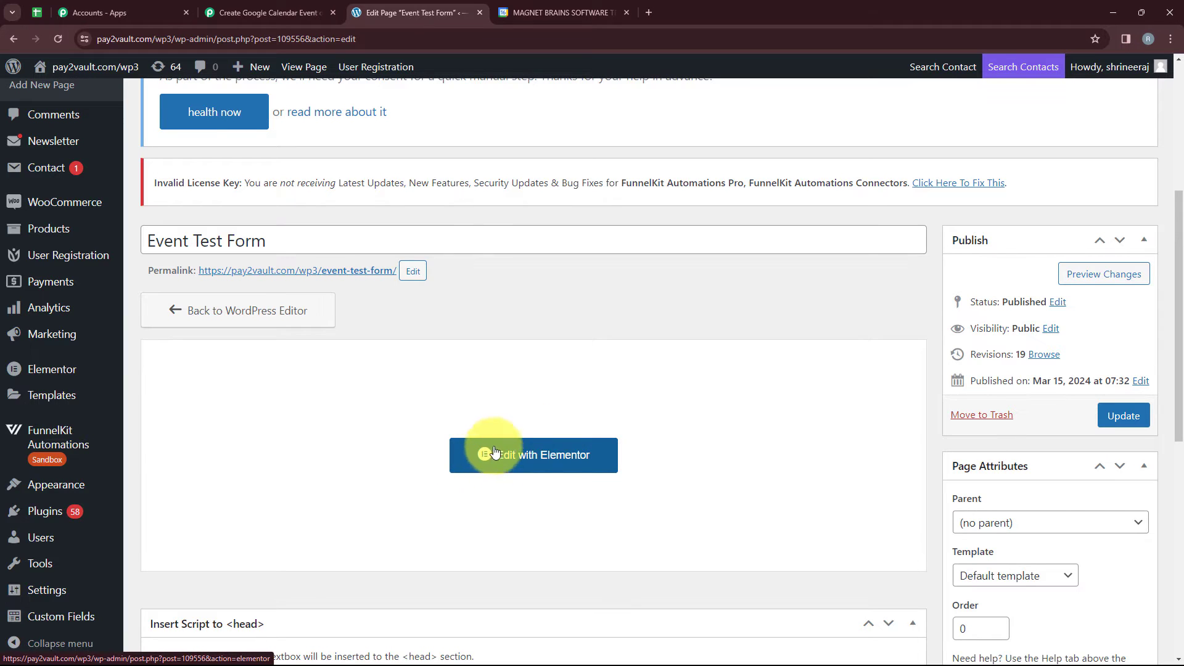
{"action": "left_click", "coordinate": [558, 460]}
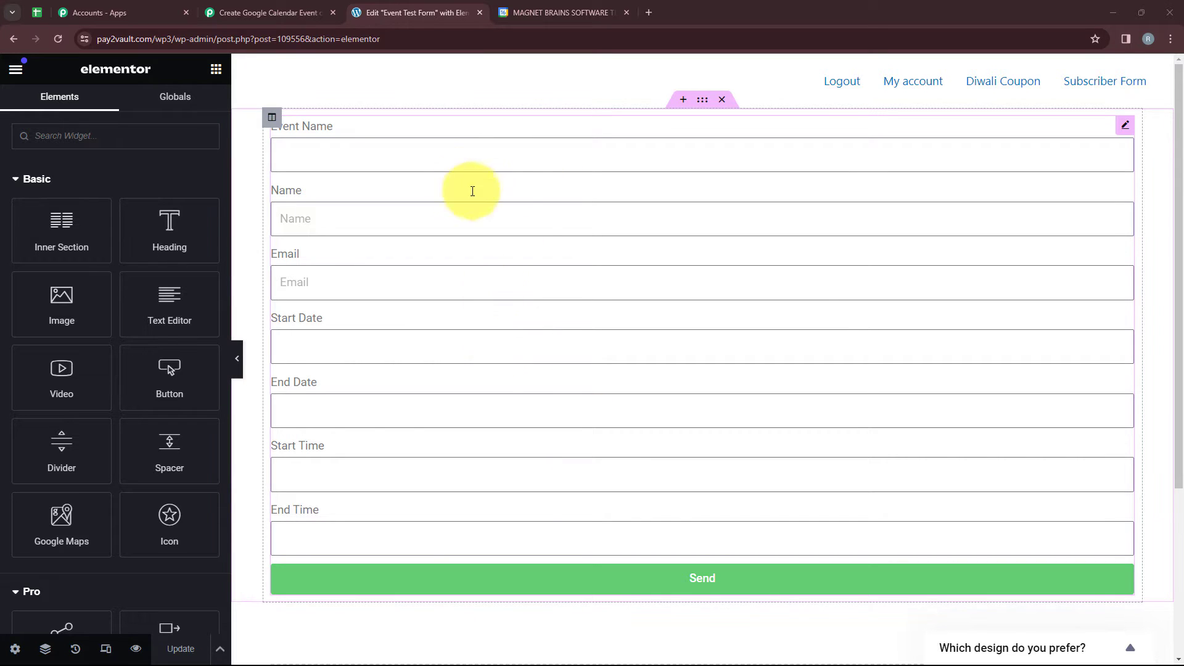
{"action": "left_click", "coordinate": [1125, 126]}
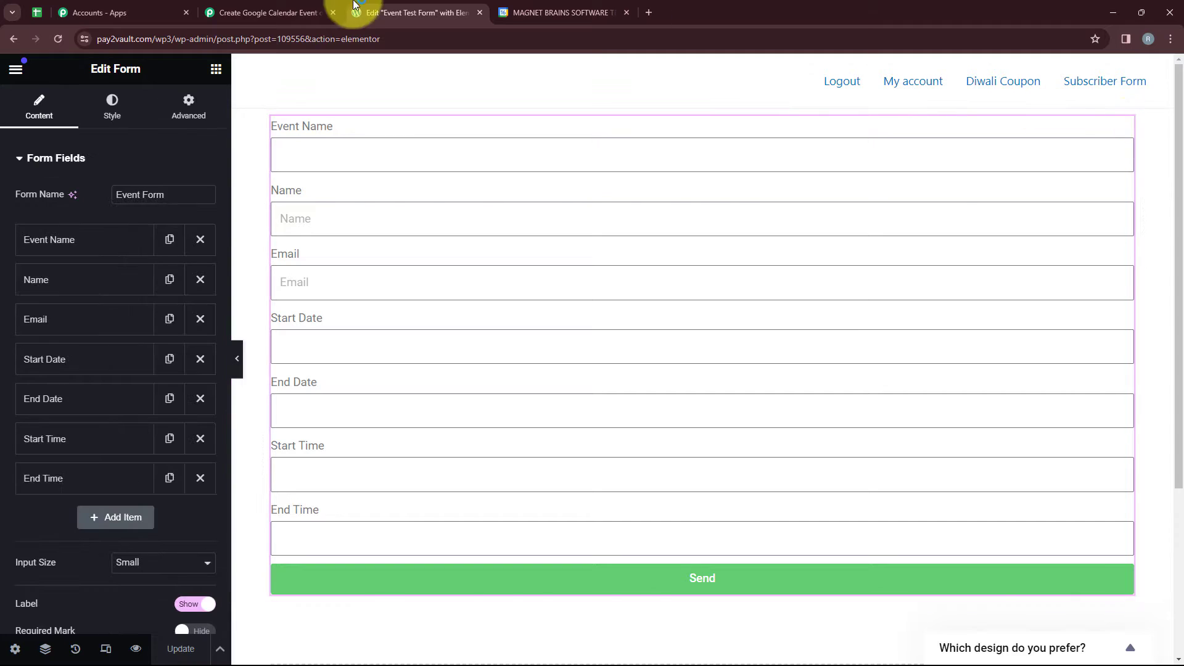
{"action": "left_click", "coordinate": [271, 12]}
{"action": "left_click", "coordinate": [460, 12]}
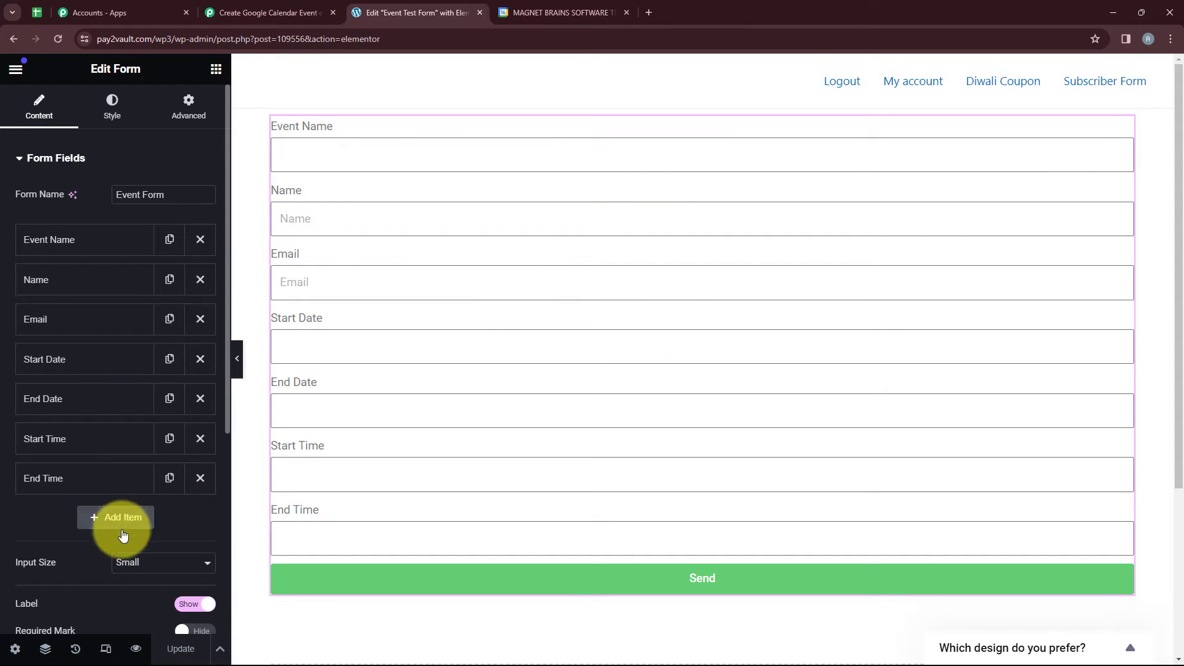
Add Webhook as the form's action after submit.
{"action": "scroll", "coordinate": [136, 413], "scroll_direction": "down", "scroll_amount": 1}
{"action": "scroll", "coordinate": [135, 409], "scroll_direction": "up", "scroll_amount": 1}
{"action": "left_click", "coordinate": [71, 478]}
{"action": "scroll", "coordinate": [69, 472], "scroll_direction": "down", "scroll_amount": 4}
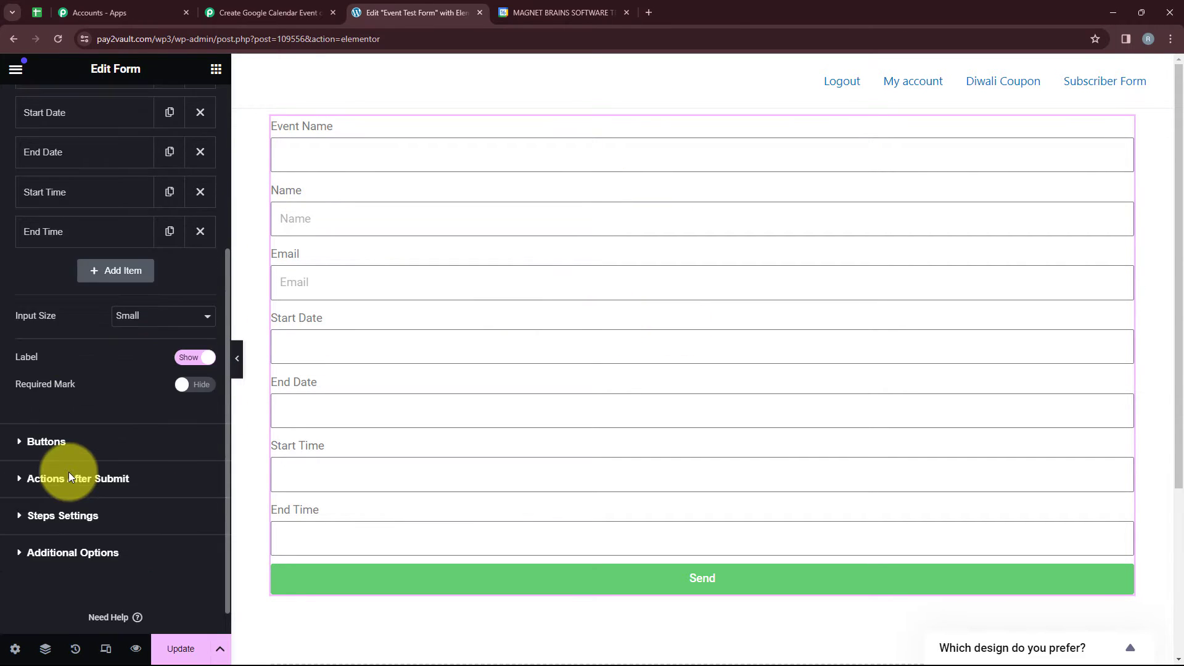
{"action": "left_click", "coordinate": [82, 480]}
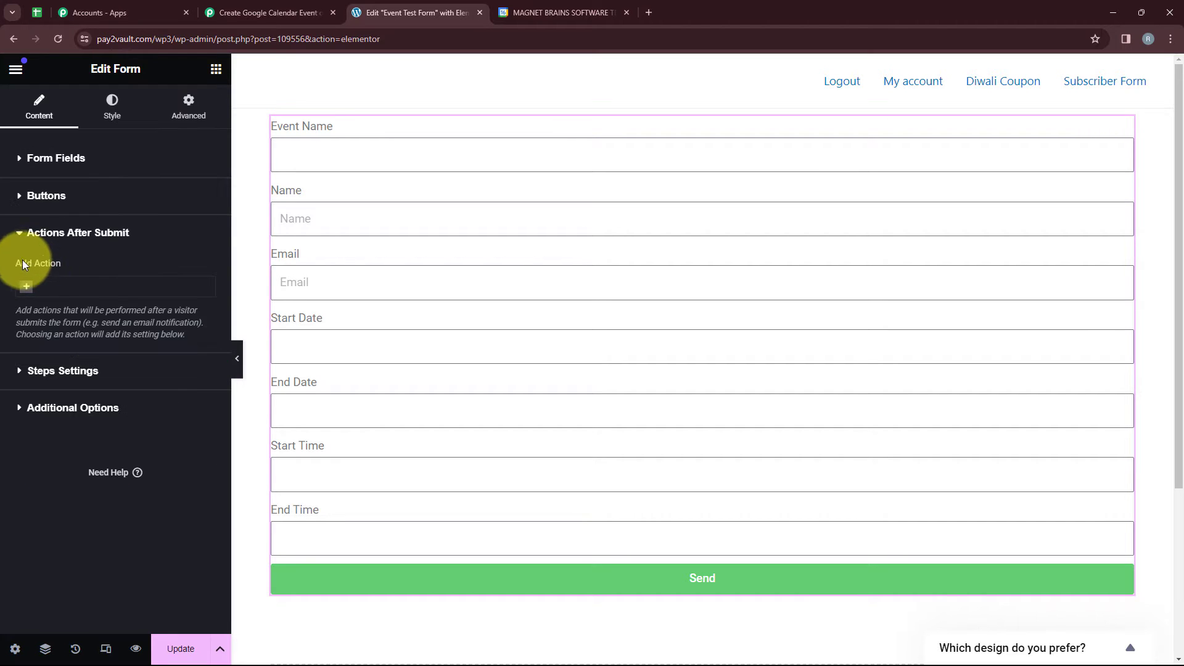
{"action": "left_click", "coordinate": [78, 287]}
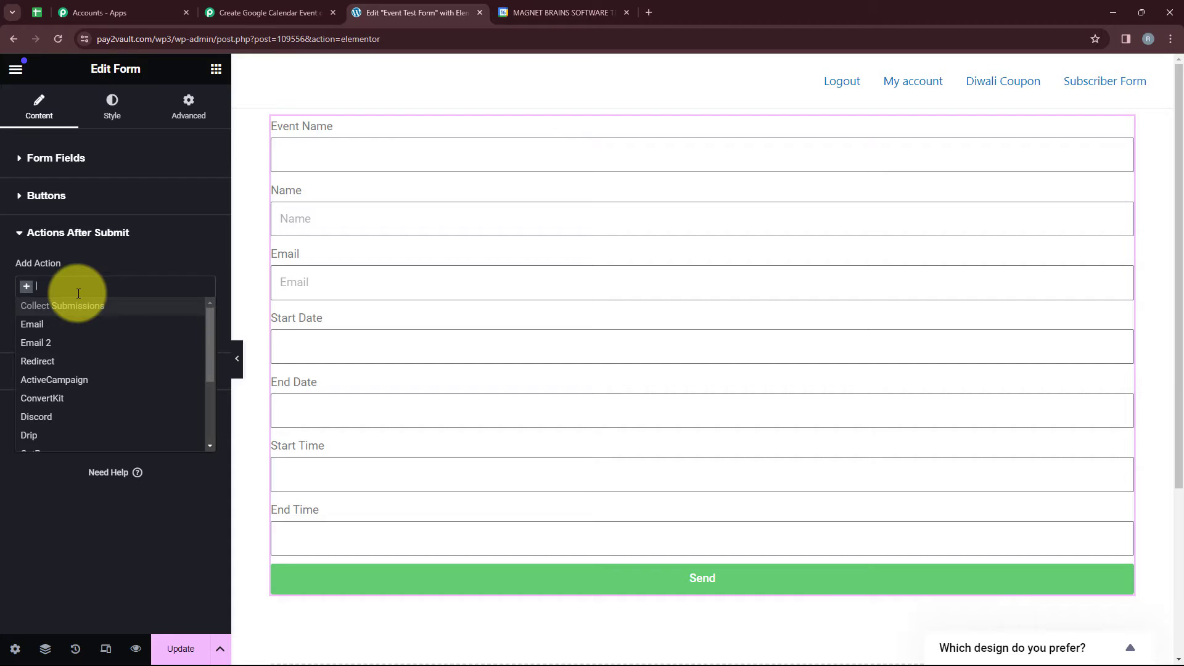
{"action": "type", "text": "W"}
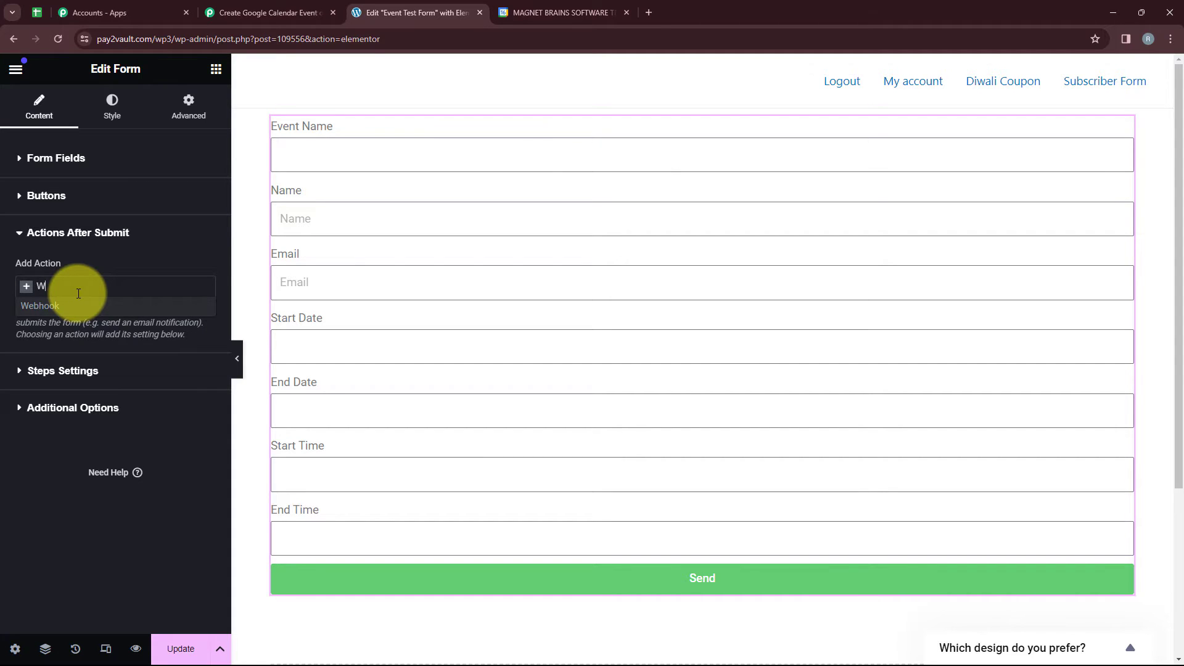
{"action": "left_click", "coordinate": [80, 307]}
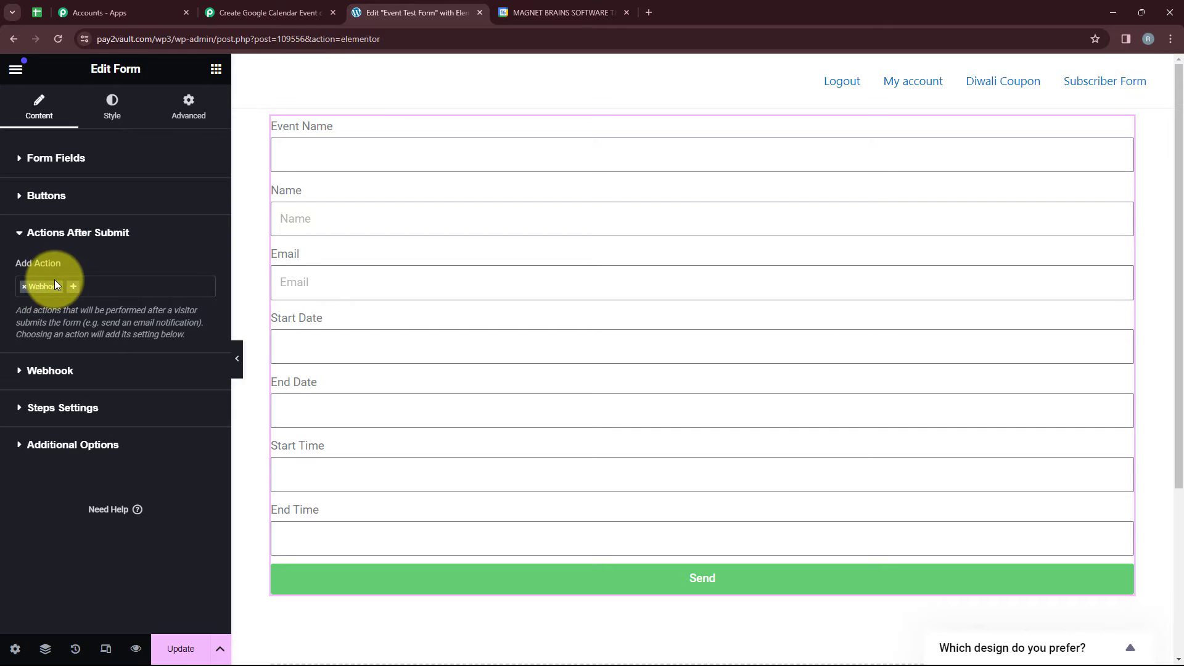
Copy the webhook URL from the Pabbly Connect trigger into the Elementor form's Webhook URL setting and update the page.
{"action": "left_click", "coordinate": [66, 374]}
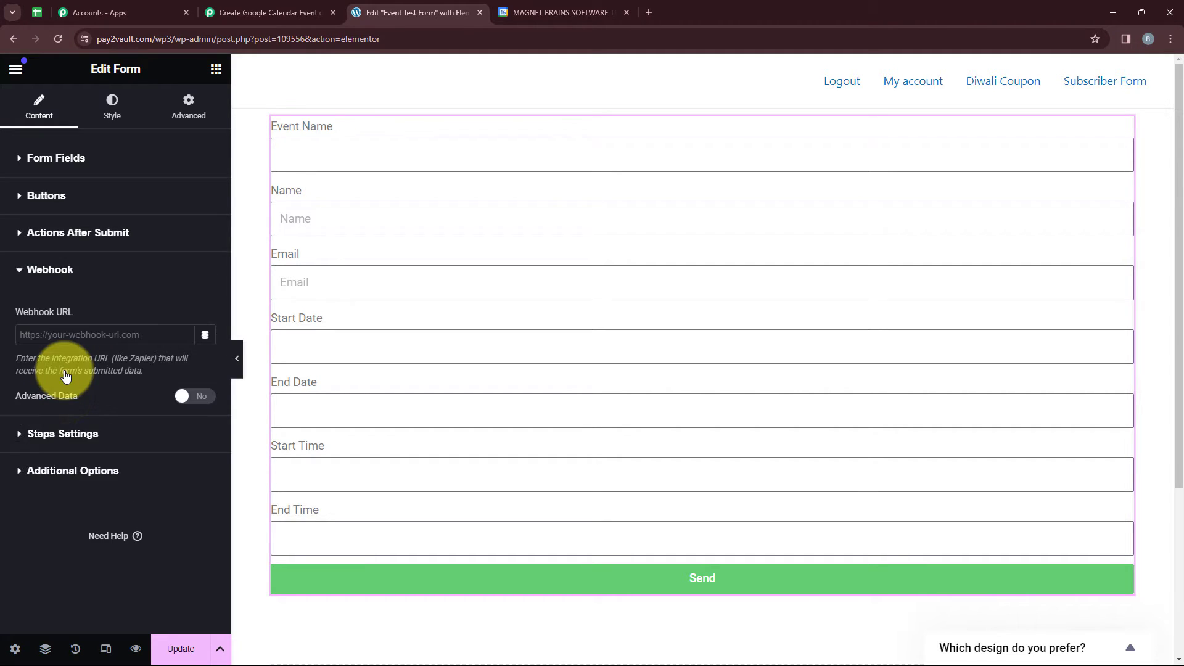
{"action": "left_click", "coordinate": [25, 333]}
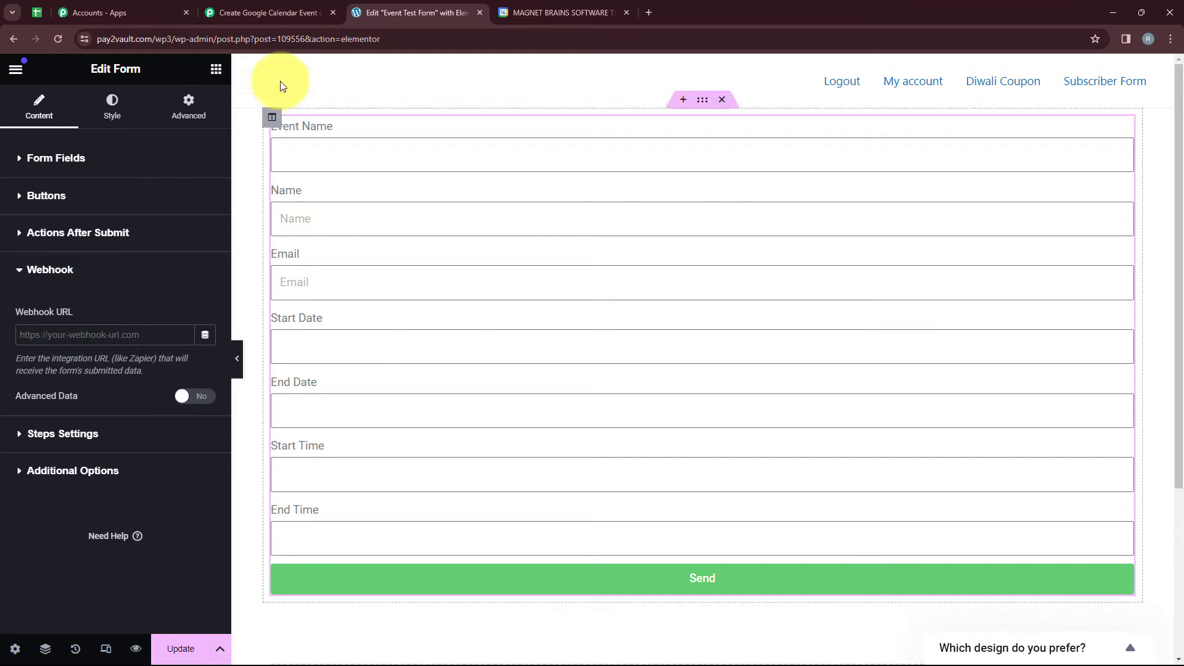
{"action": "left_click", "coordinate": [243, 19]}
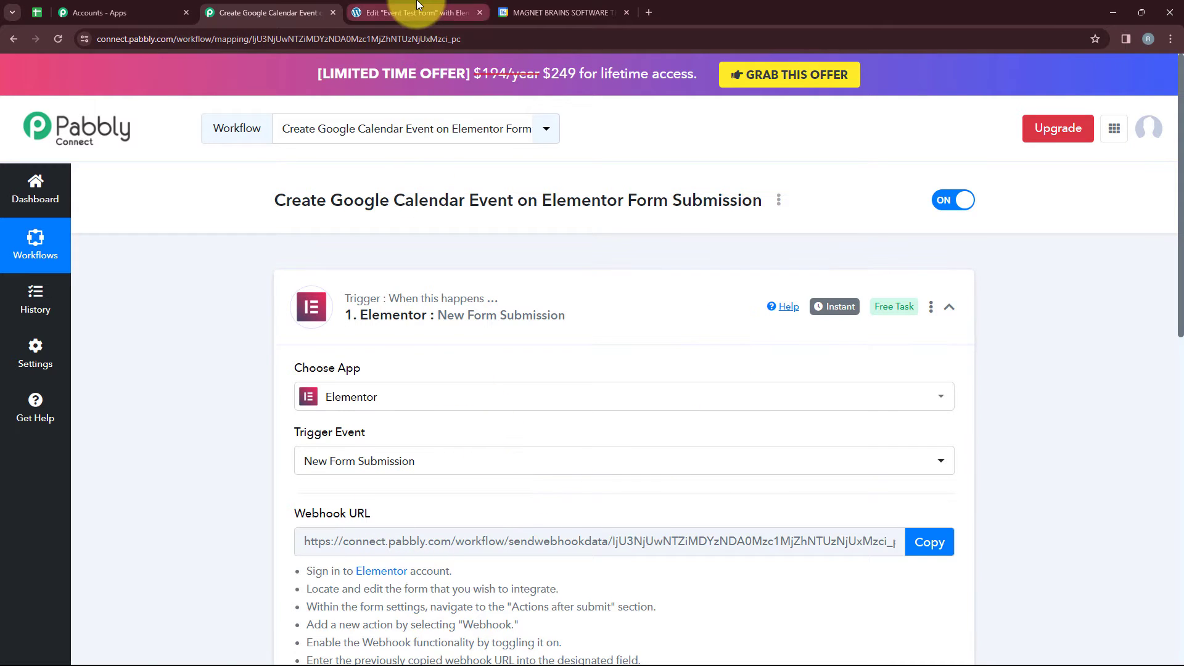
{"action": "left_click", "coordinate": [379, 12]}
{"action": "left_click", "coordinate": [204, 9]}
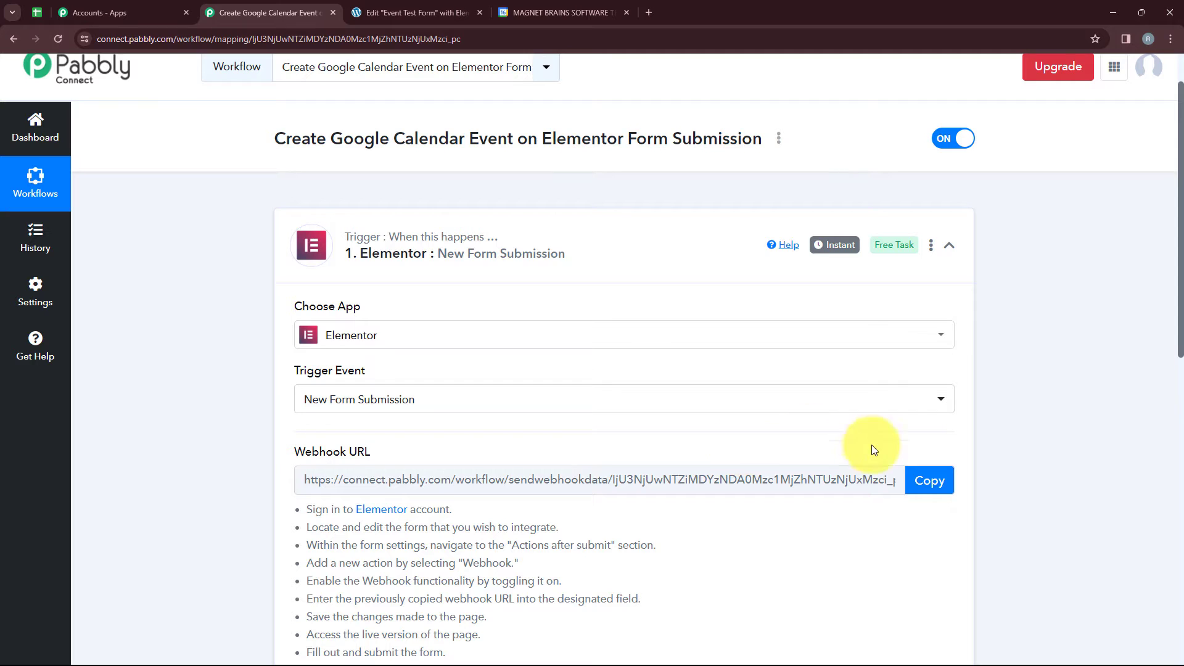
{"action": "left_click", "coordinate": [925, 480]}
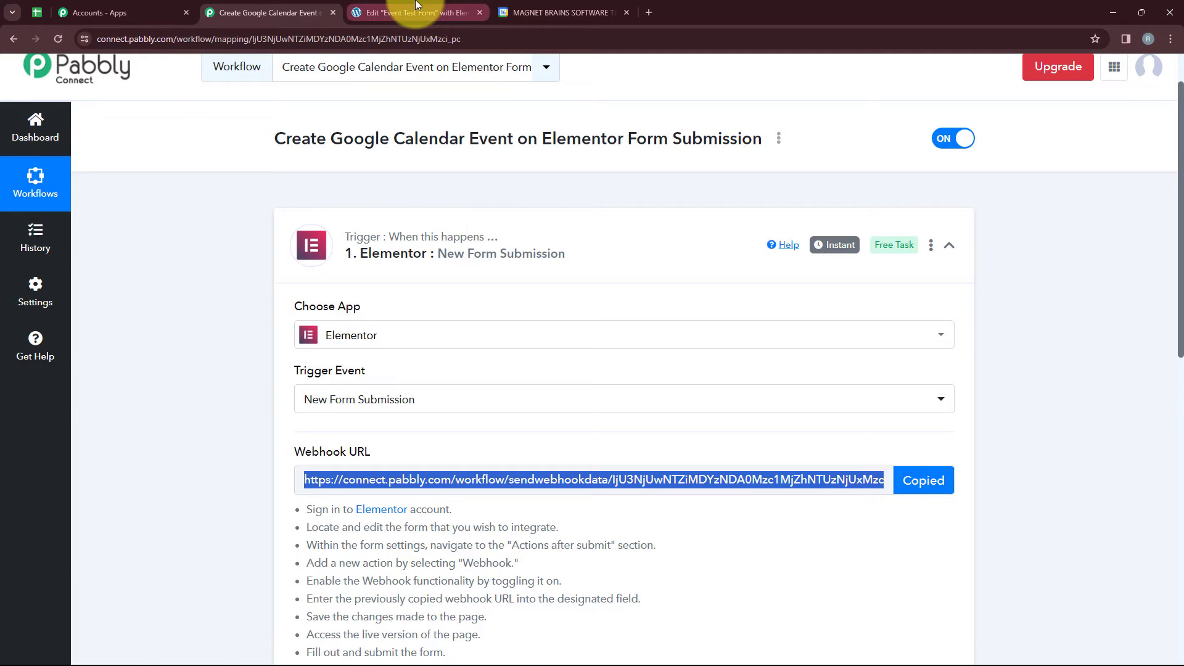
{"action": "left_click", "coordinate": [417, 10]}
{"action": "key", "text": "ctrl+v"}
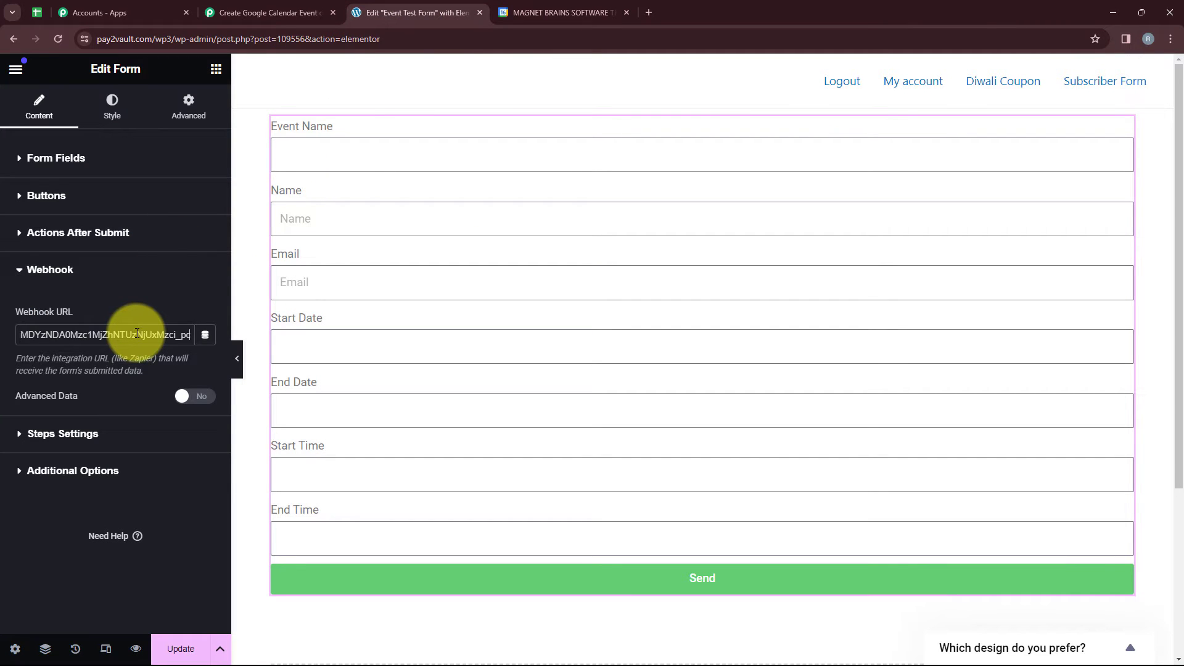
{"action": "left_click", "coordinate": [181, 649]}
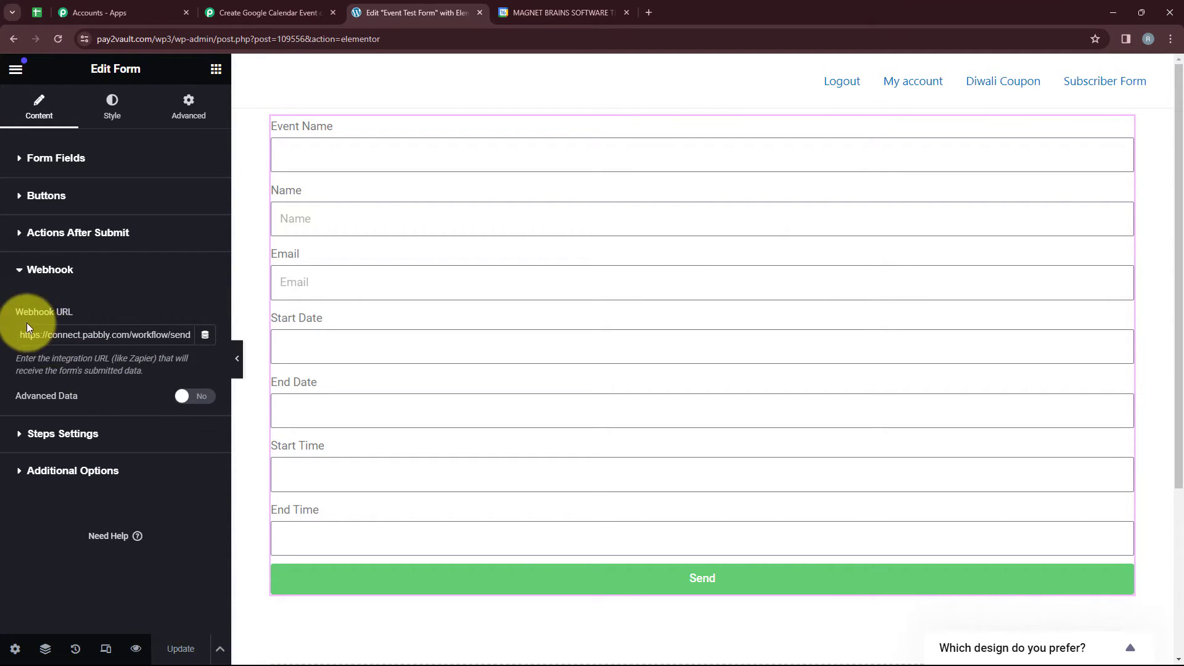
Switch to the Pabbly Connect workflow and check the Elementor trigger's webhook response status.
{"action": "left_click", "coordinate": [271, 12]}
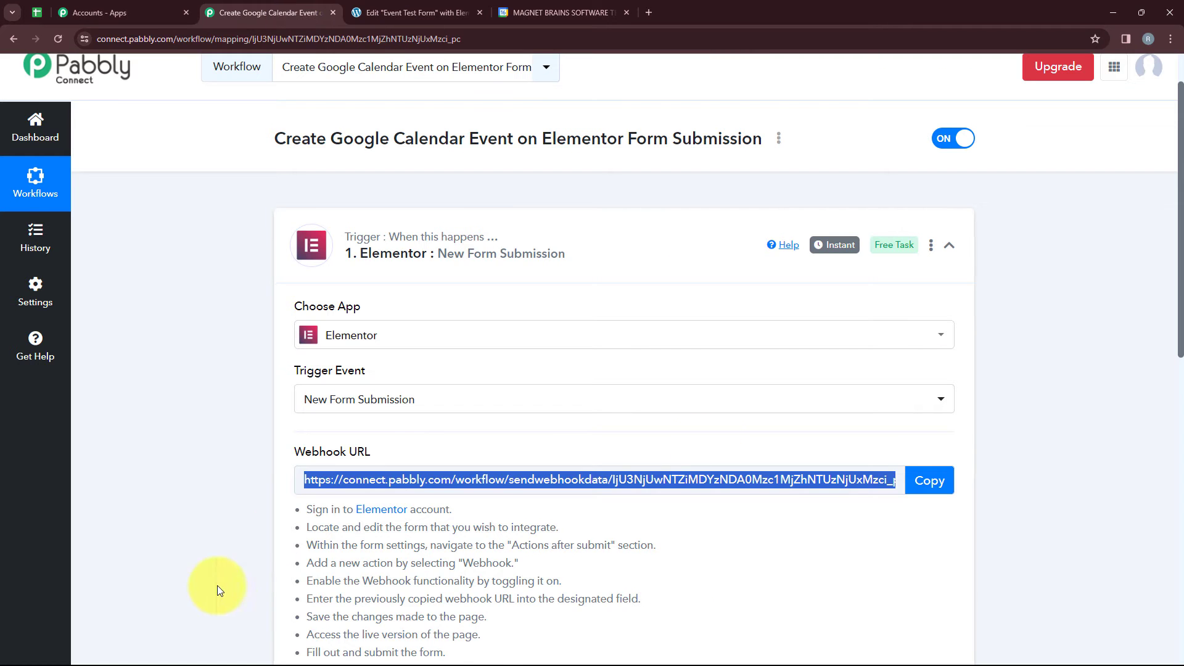
{"action": "left_click", "coordinate": [293, 542]}
{"action": "scroll", "coordinate": [533, 500], "scroll_direction": "down", "scroll_amount": 4}
{"action": "scroll", "coordinate": [533, 505], "scroll_direction": "down", "scroll_amount": 1}
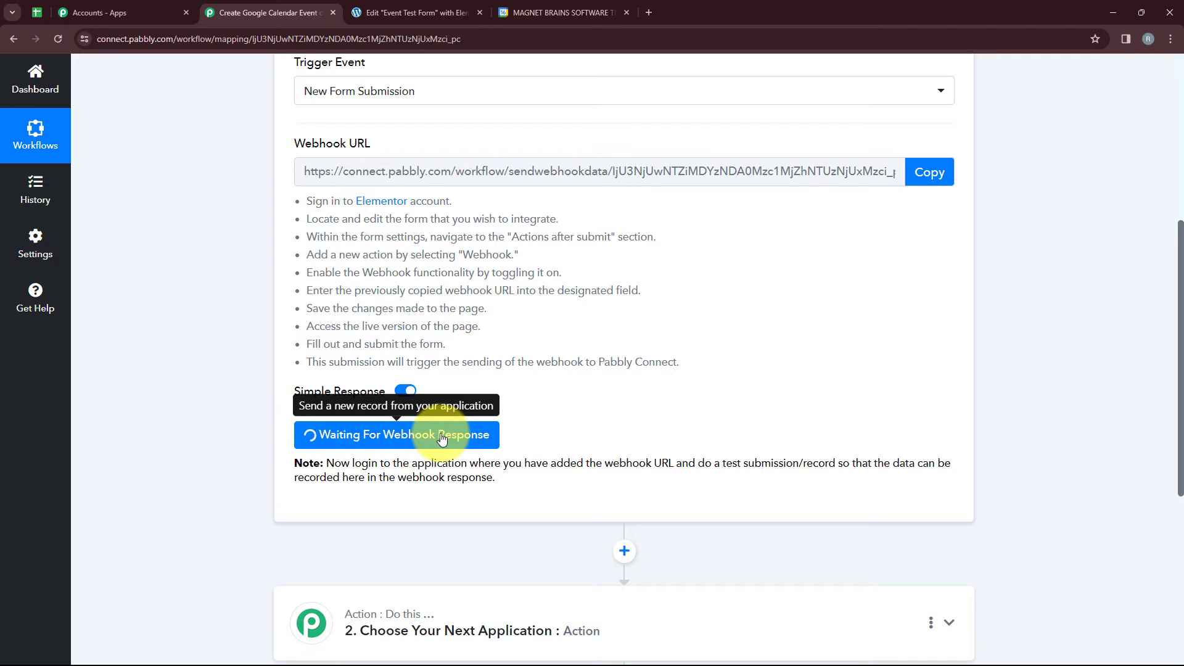
Return to the Elementor editor, preview the Event Test Form page and collapse the design survey.
{"action": "left_click", "coordinate": [395, 12]}
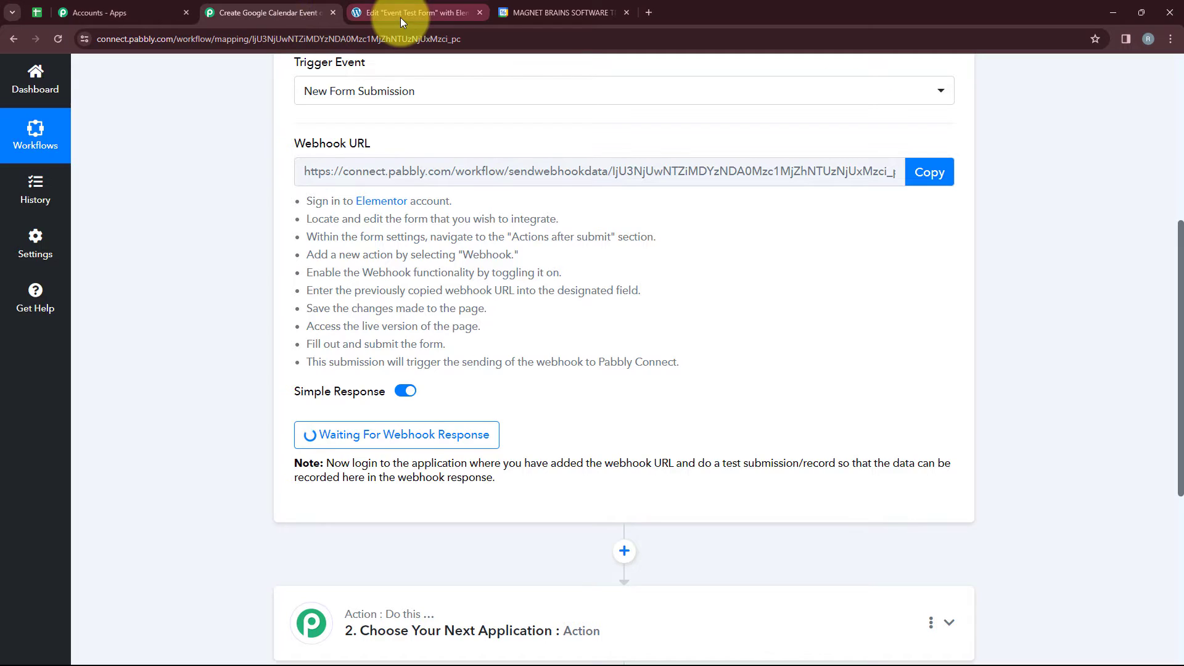
{"action": "left_click", "coordinate": [401, 14]}
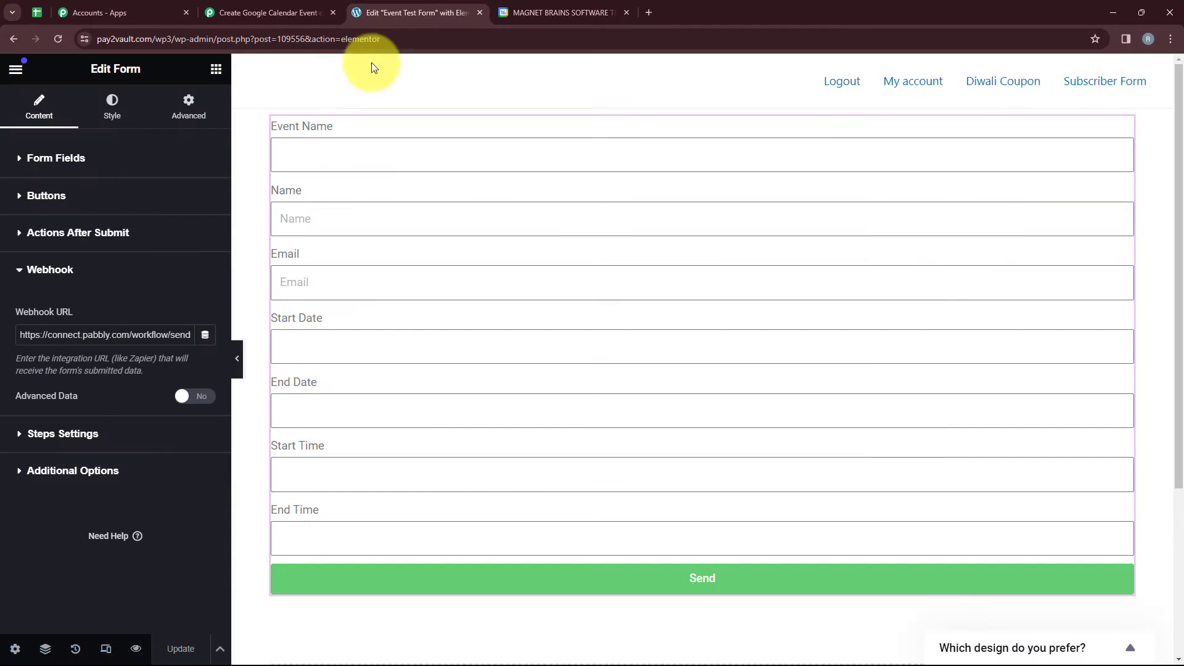
{"action": "left_click", "coordinate": [135, 650]}
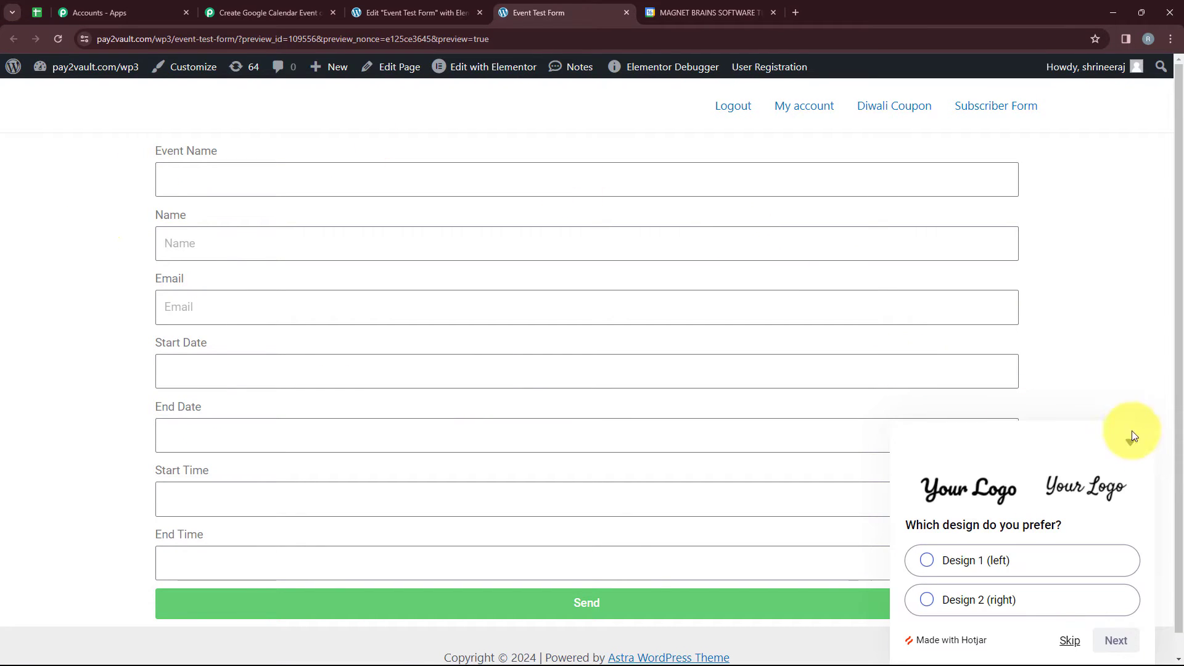
{"action": "left_click", "coordinate": [1132, 438]}
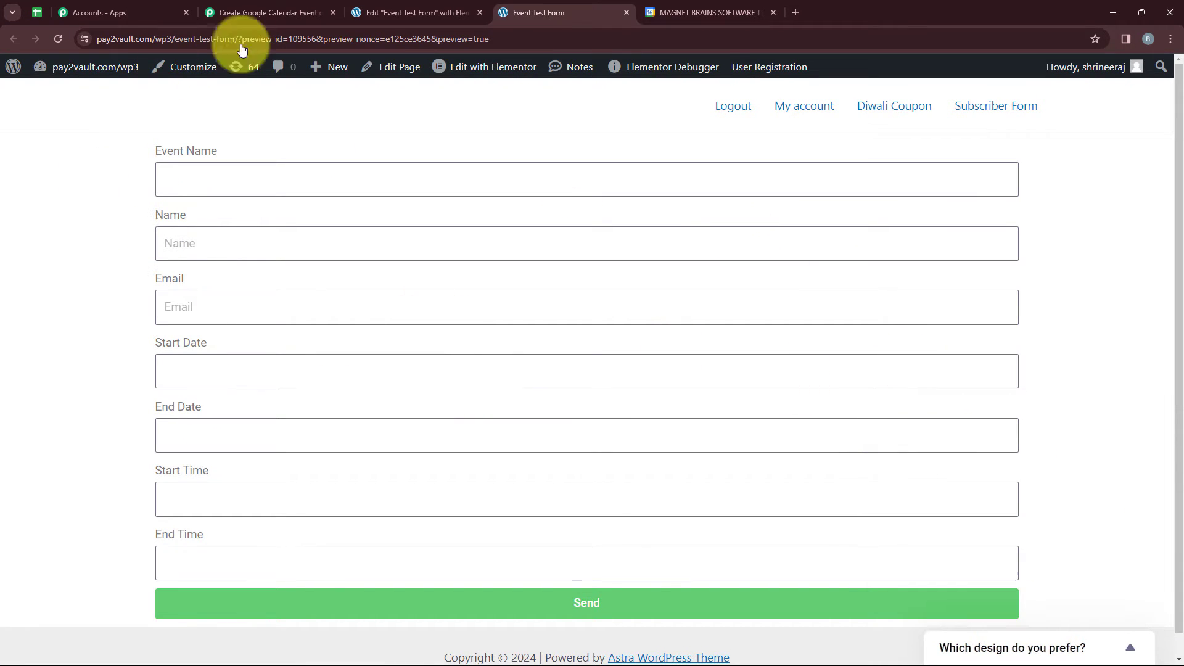
Enter "Know About Automation" as the event name and fill in the submitter's name and email.
{"action": "left_click", "coordinate": [251, 190]}
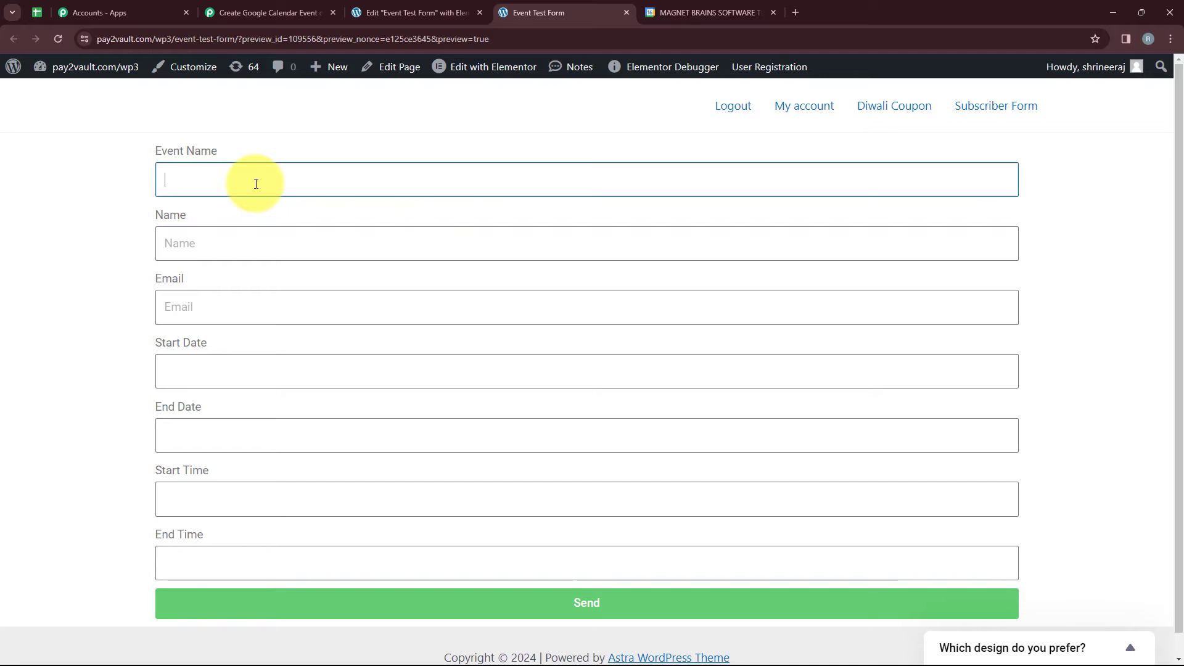
{"action": "left_click", "coordinate": [275, 241]}
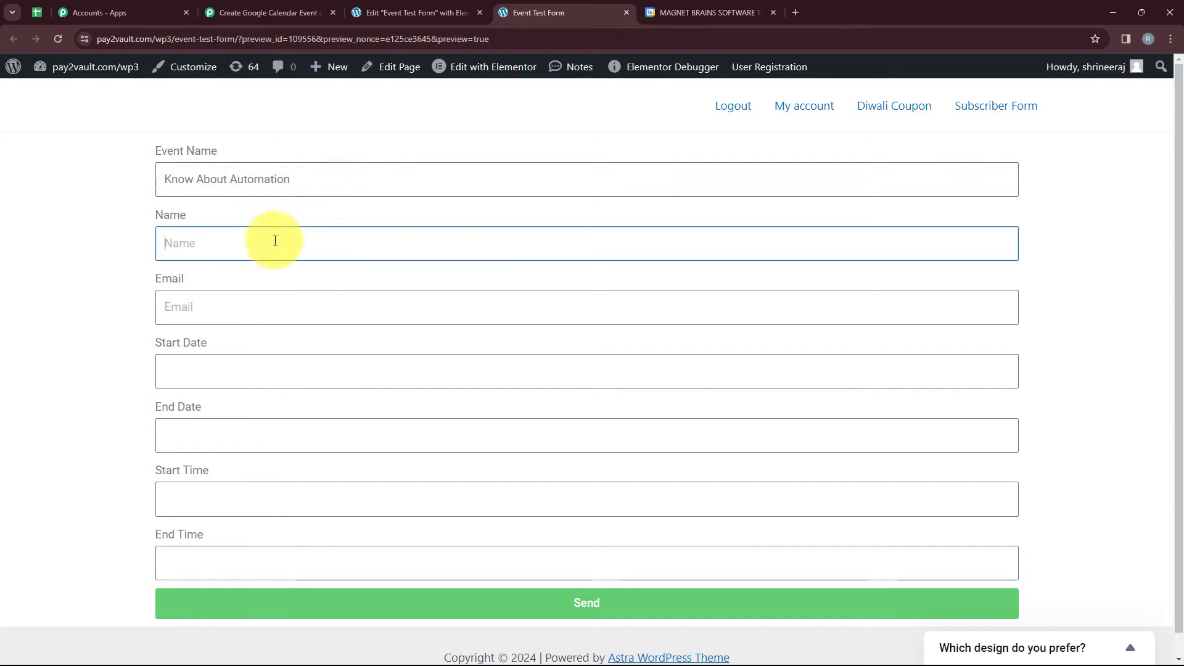
{"action": "type", "text": "De"}
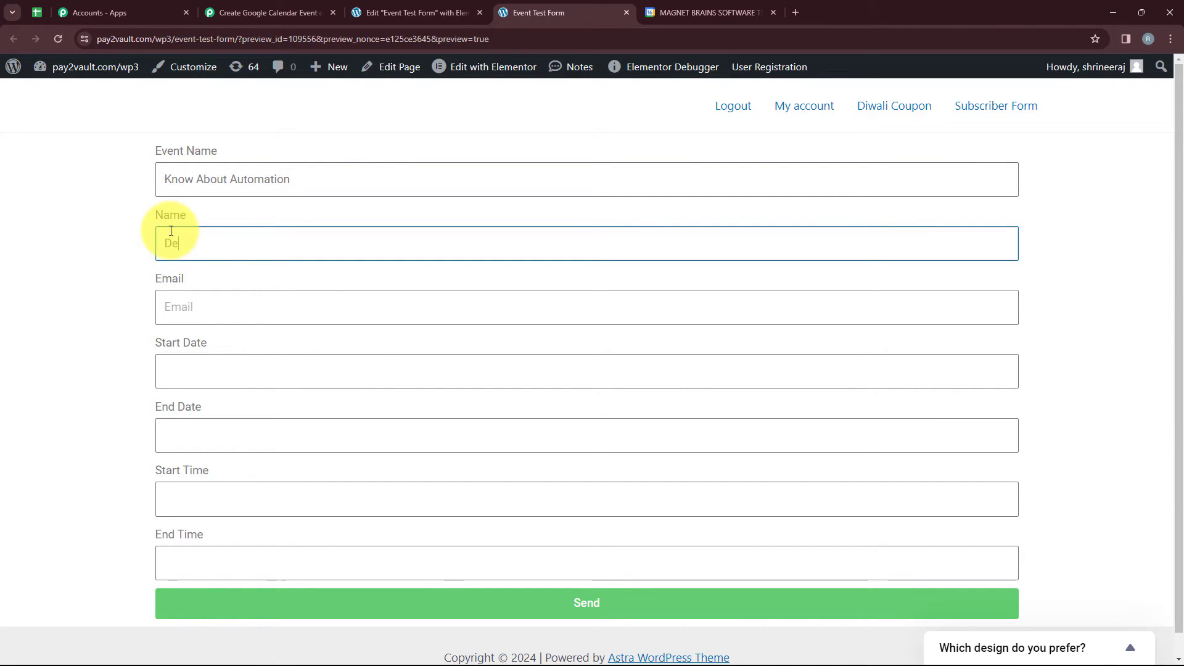
{"action": "type", "text": "mo User"}
{"action": "left_click", "coordinate": [245, 316]}
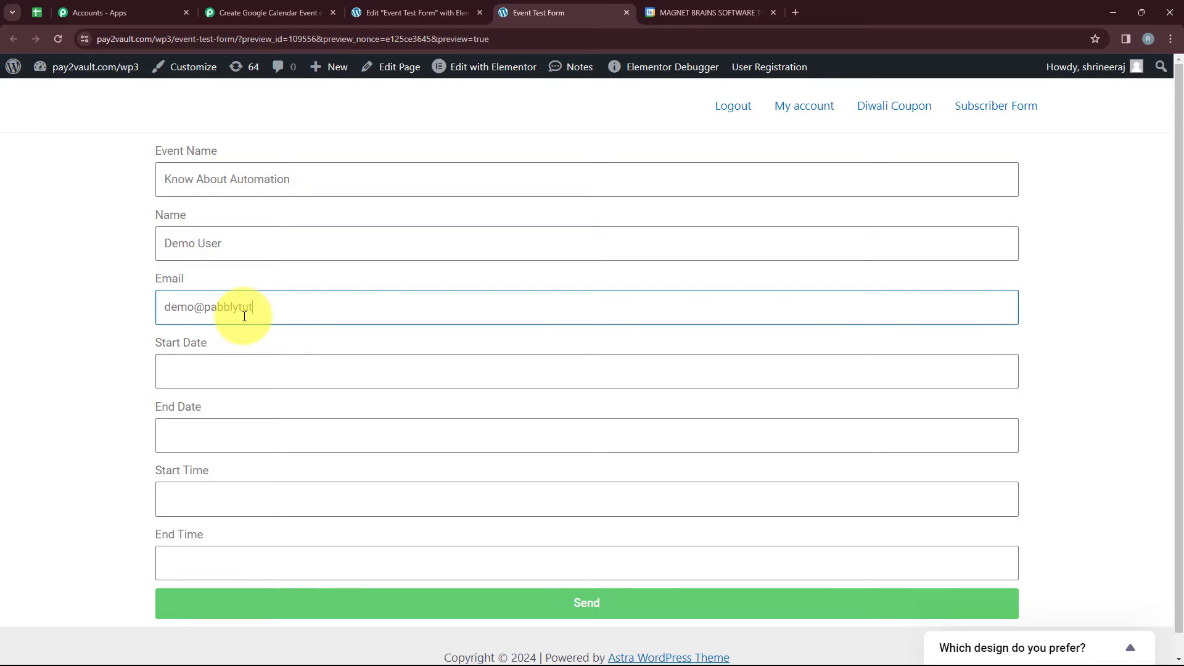
Set both the start date and the end date to 2024-03-31.
{"action": "left_click", "coordinate": [243, 369]}
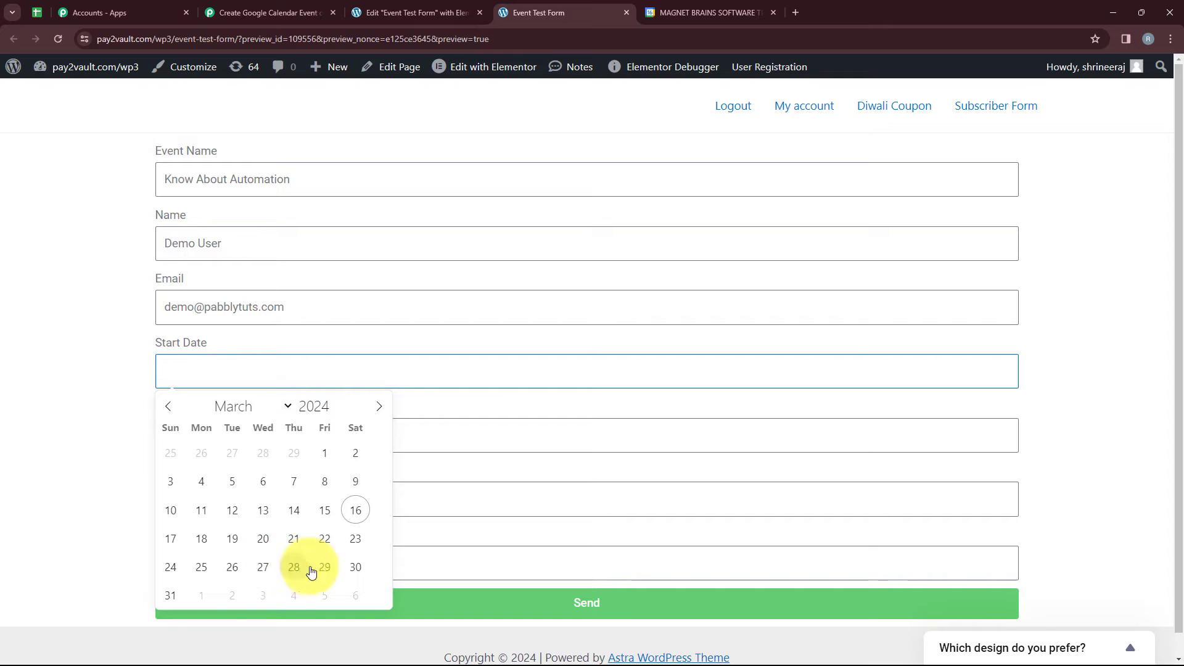
{"action": "left_click", "coordinate": [171, 594]}
{"action": "left_click", "coordinate": [190, 432]}
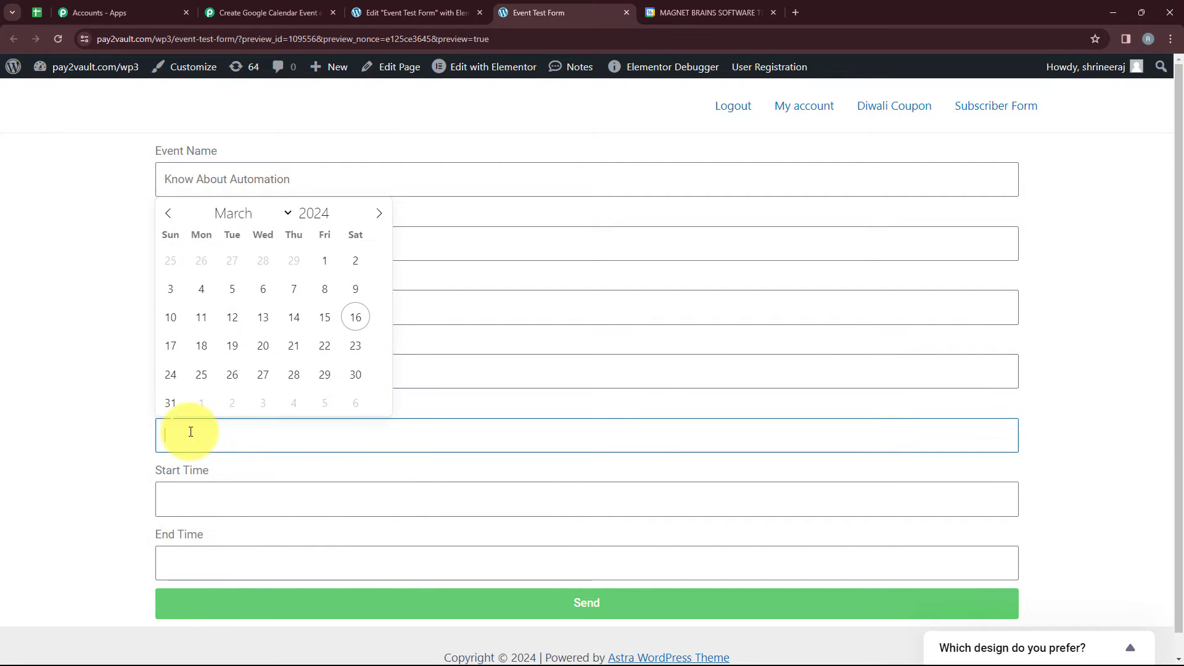
{"action": "left_click", "coordinate": [173, 404]}
Set the start time to 12:00 and the end time to 13:00, and submit the test form.
{"action": "scroll", "coordinate": [176, 459], "scroll_direction": "down", "scroll_amount": 1}
{"action": "left_click", "coordinate": [177, 465]}
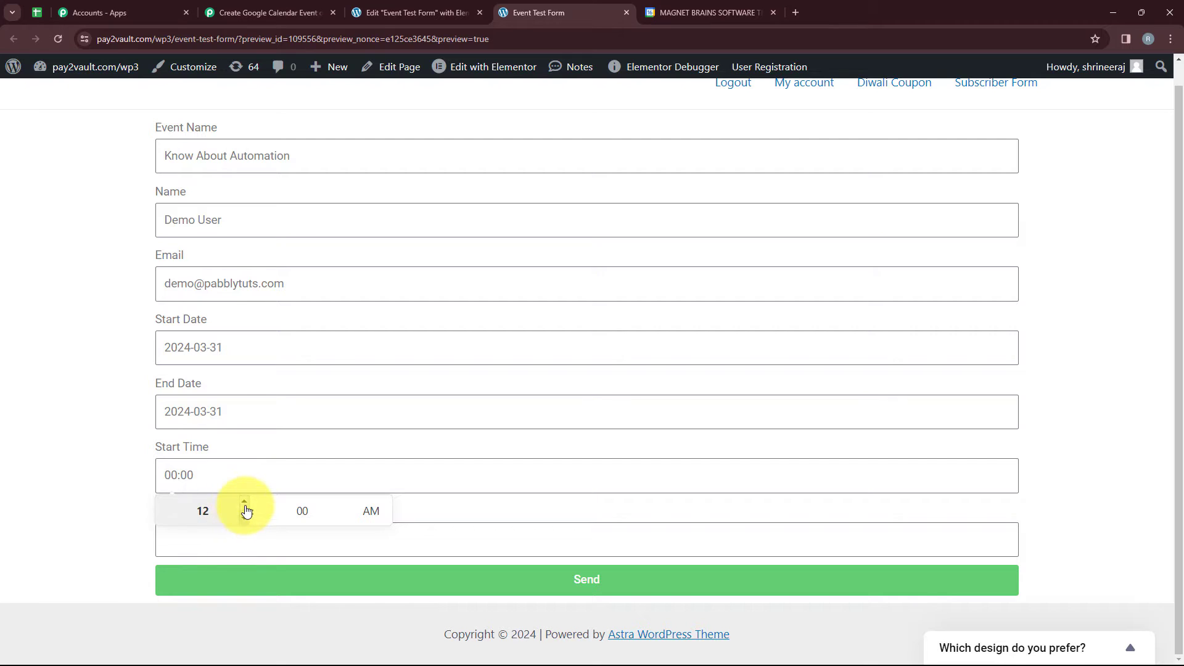
{"action": "left_click", "coordinate": [244, 523]}
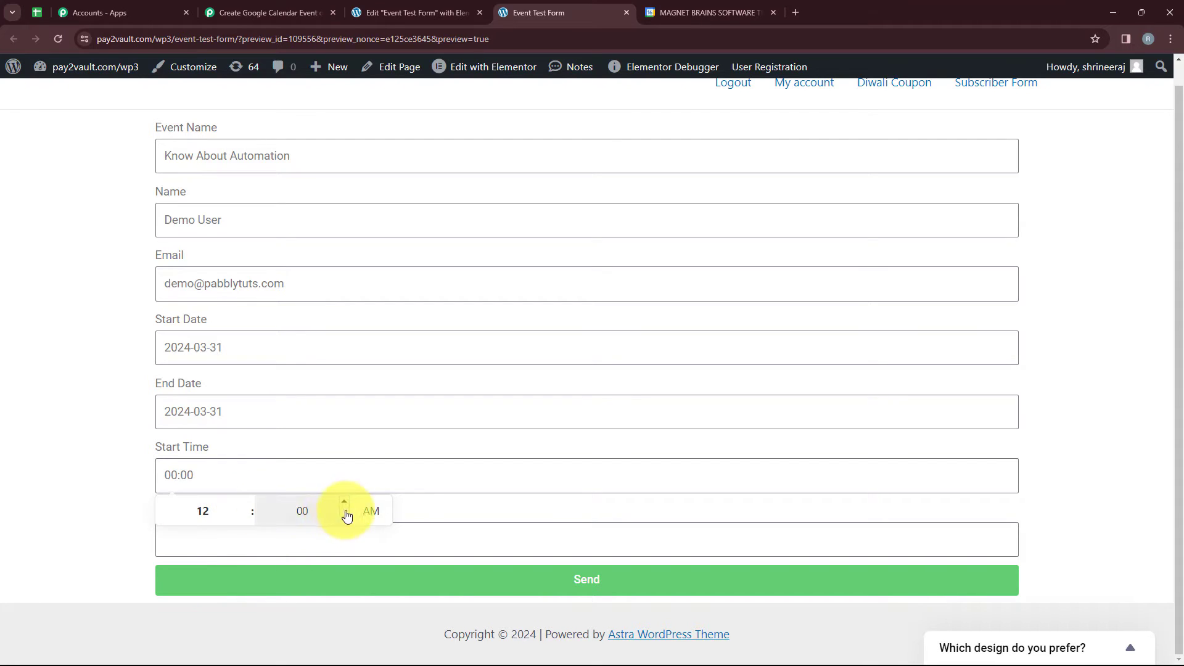
{"action": "left_click", "coordinate": [371, 510]}
{"action": "left_click", "coordinate": [119, 502]}
{"action": "left_click", "coordinate": [216, 535]}
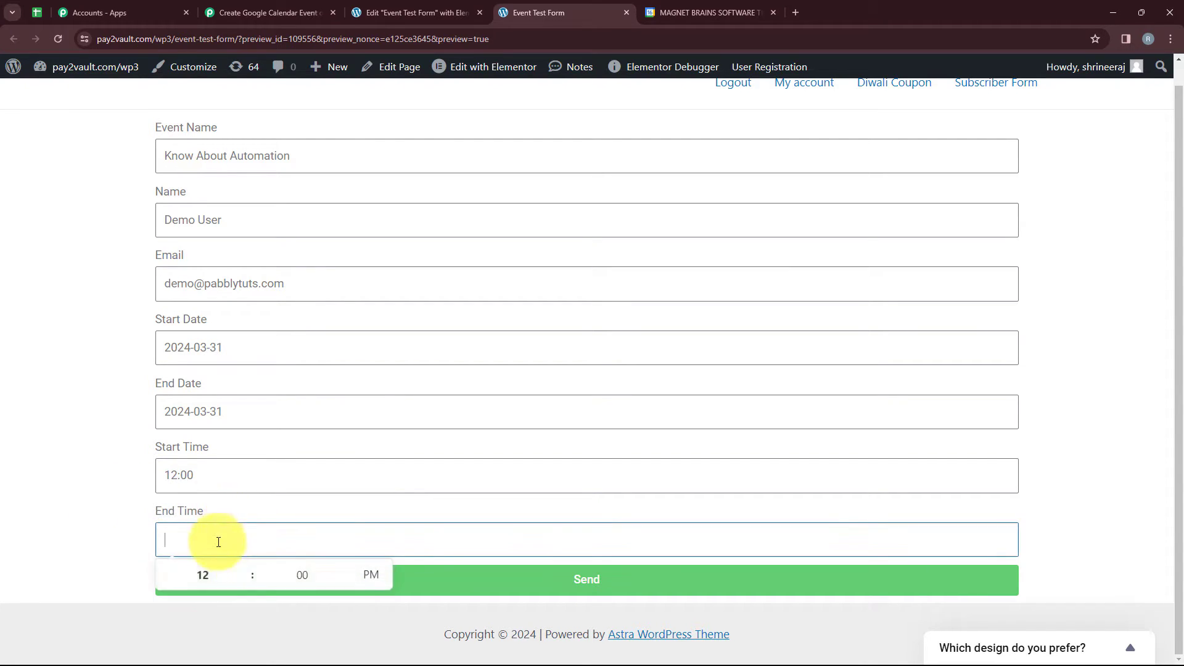
{"action": "left_click", "coordinate": [244, 564]}
{"action": "left_click", "coordinate": [101, 525]}
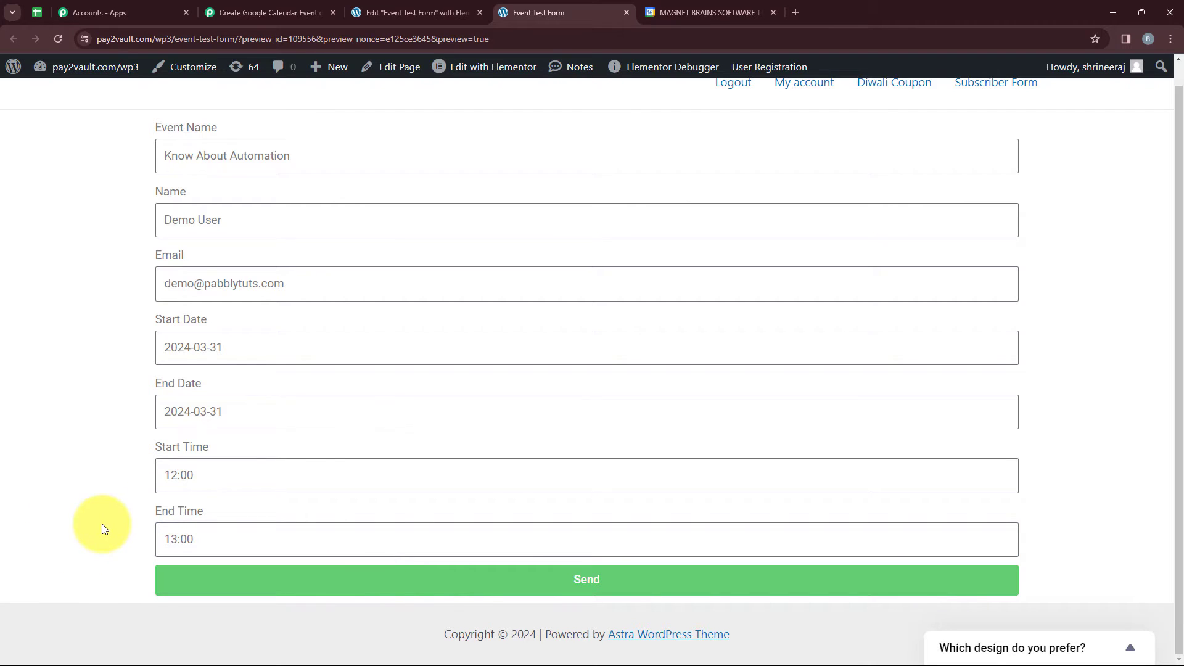
{"action": "left_click", "coordinate": [512, 584]}
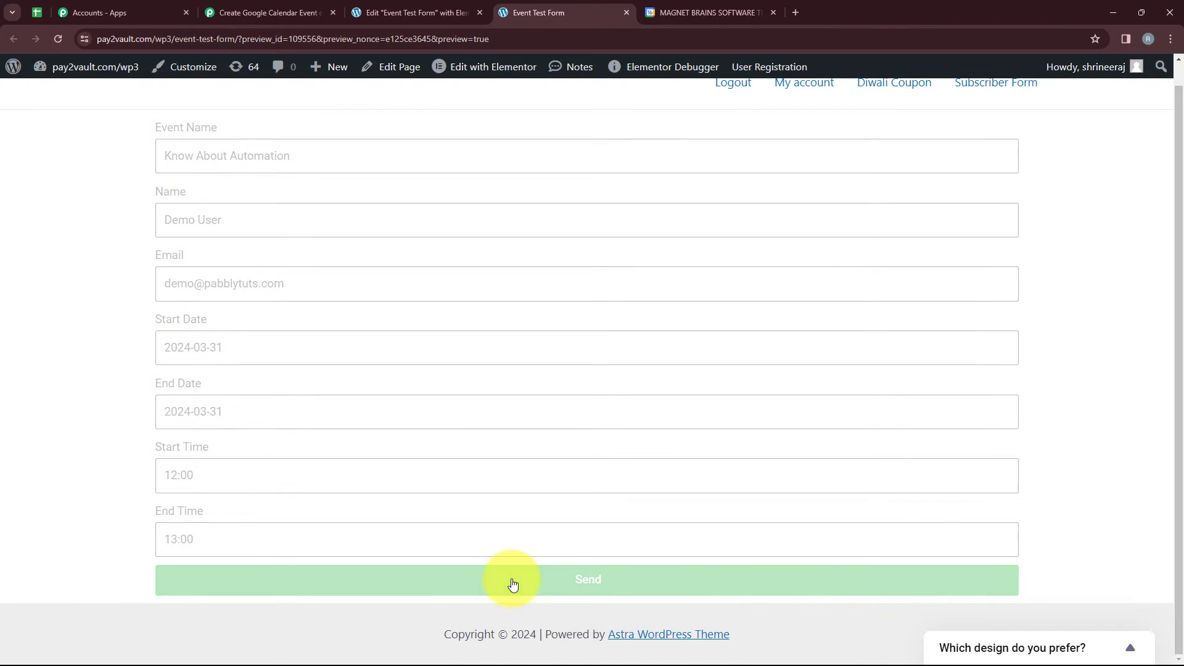
{"action": "scroll", "coordinate": [425, 459], "scroll_direction": "down", "scroll_amount": 1}
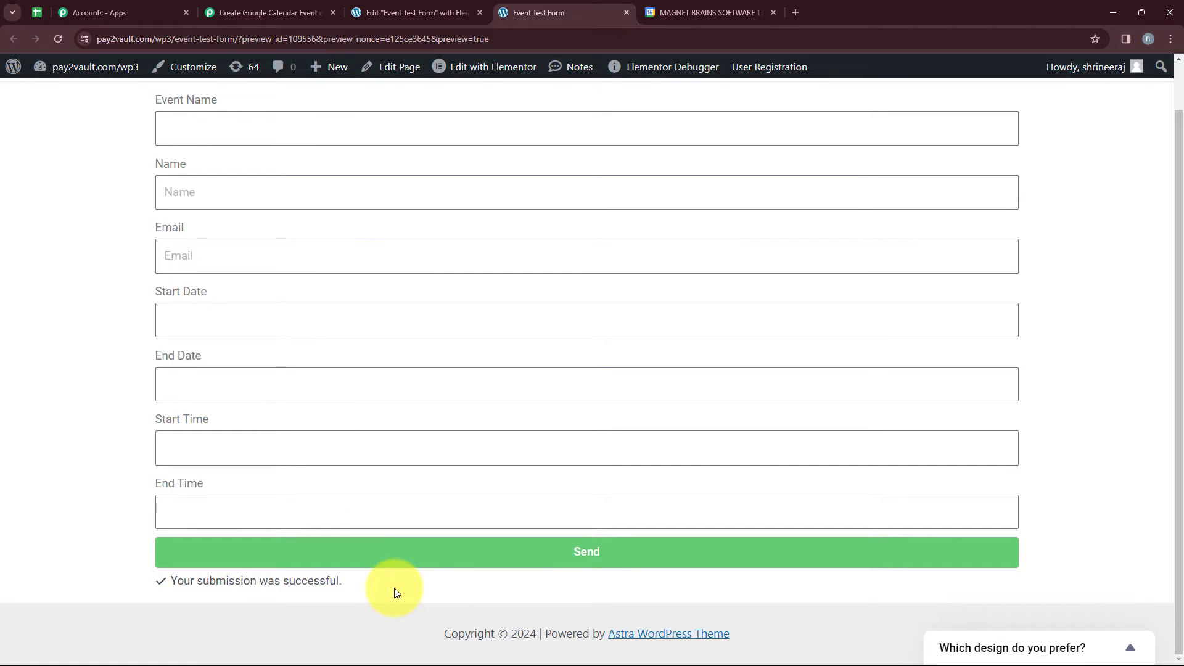
Switch to the Pabbly Connect workflow and examine the form data captured in the trigger's webhook response.
{"action": "left_click", "coordinate": [249, 6]}
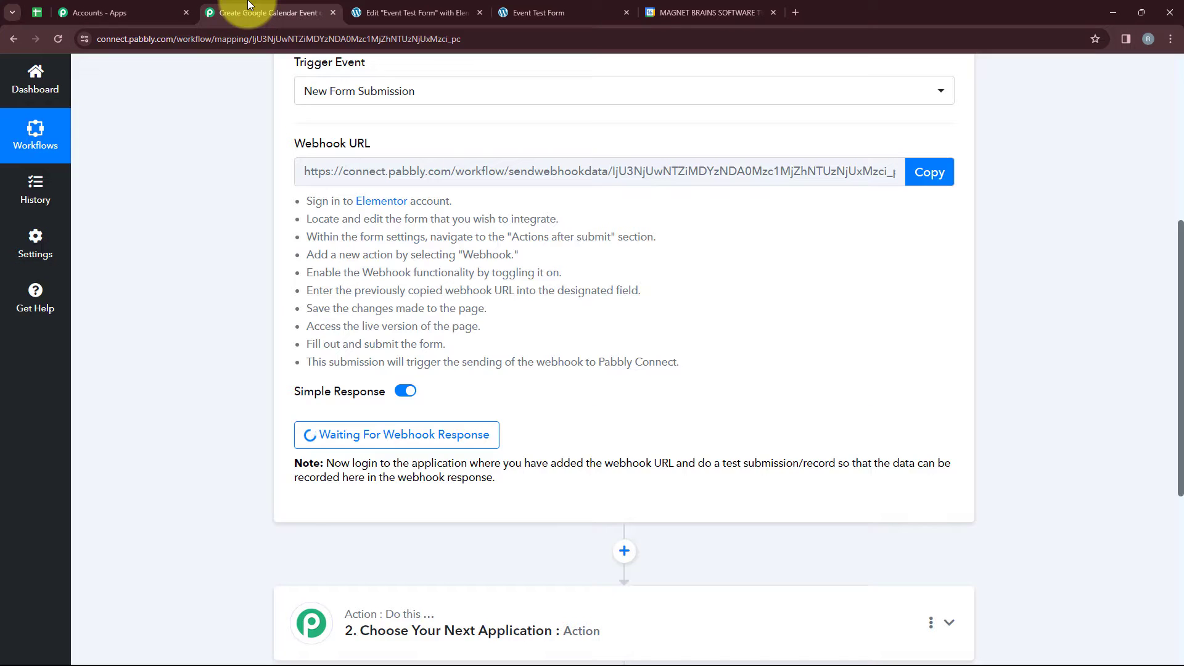
{"action": "scroll", "coordinate": [428, 176], "scroll_direction": "down", "scroll_amount": 7}
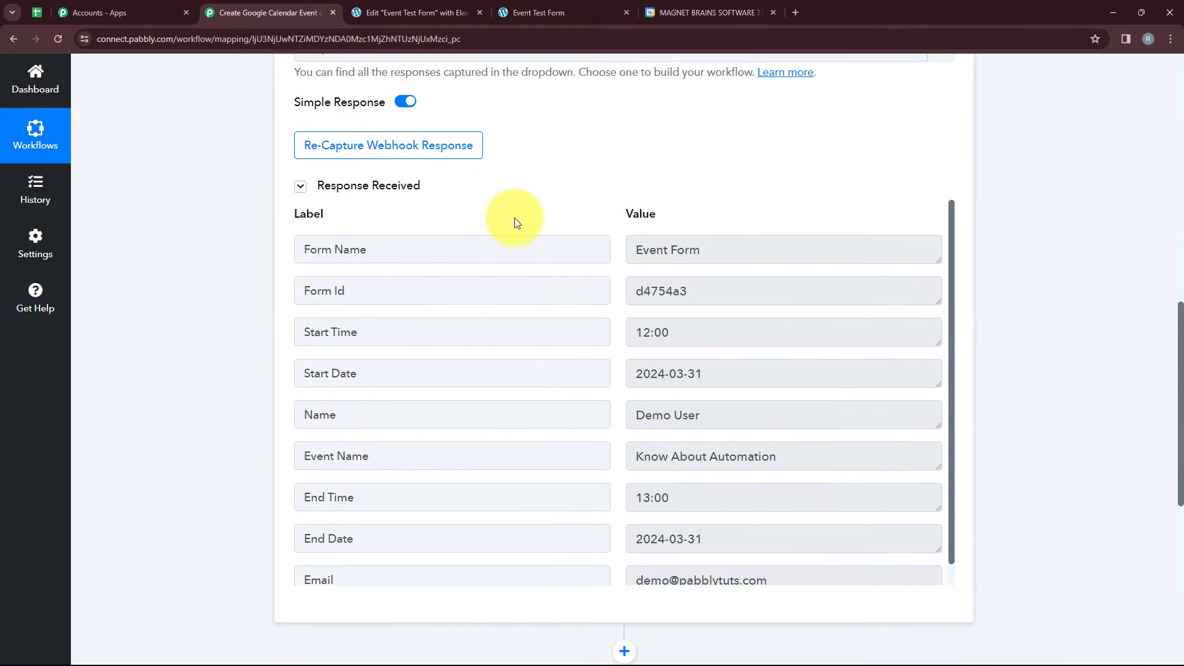
{"action": "scroll", "coordinate": [628, 379], "scroll_direction": "down", "scroll_amount": 1}
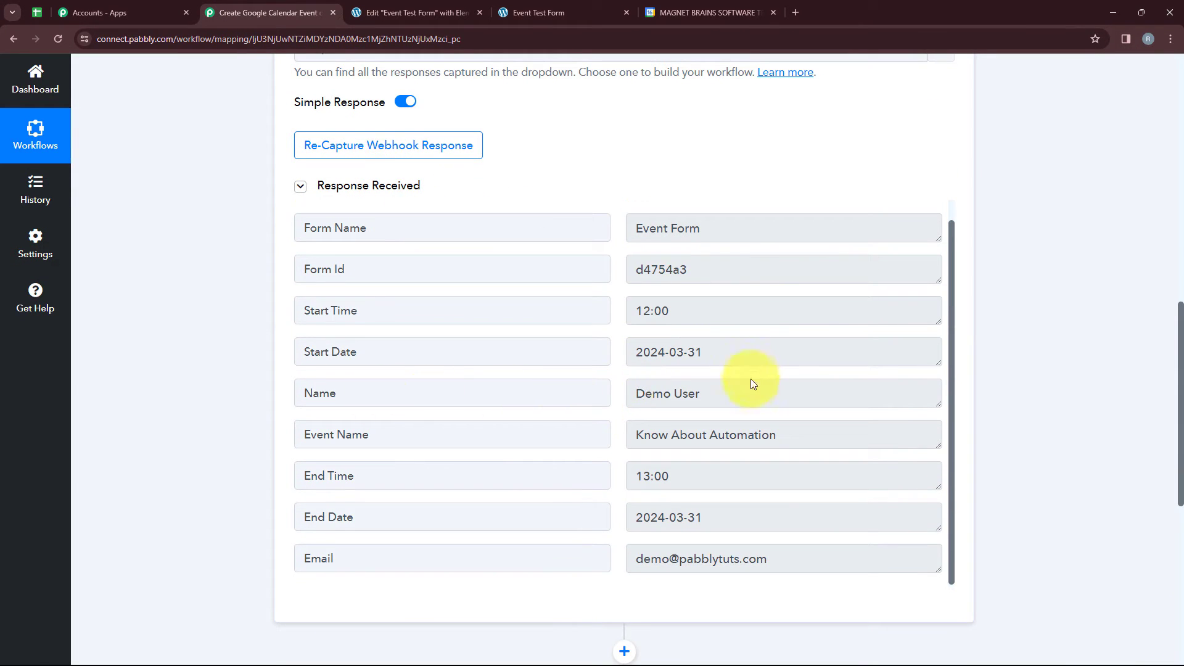
{"action": "double_click", "coordinate": [686, 393]}
{"action": "scroll", "coordinate": [635, 453], "scroll_direction": "down", "scroll_amount": 1}
{"action": "double_click", "coordinate": [674, 409]}
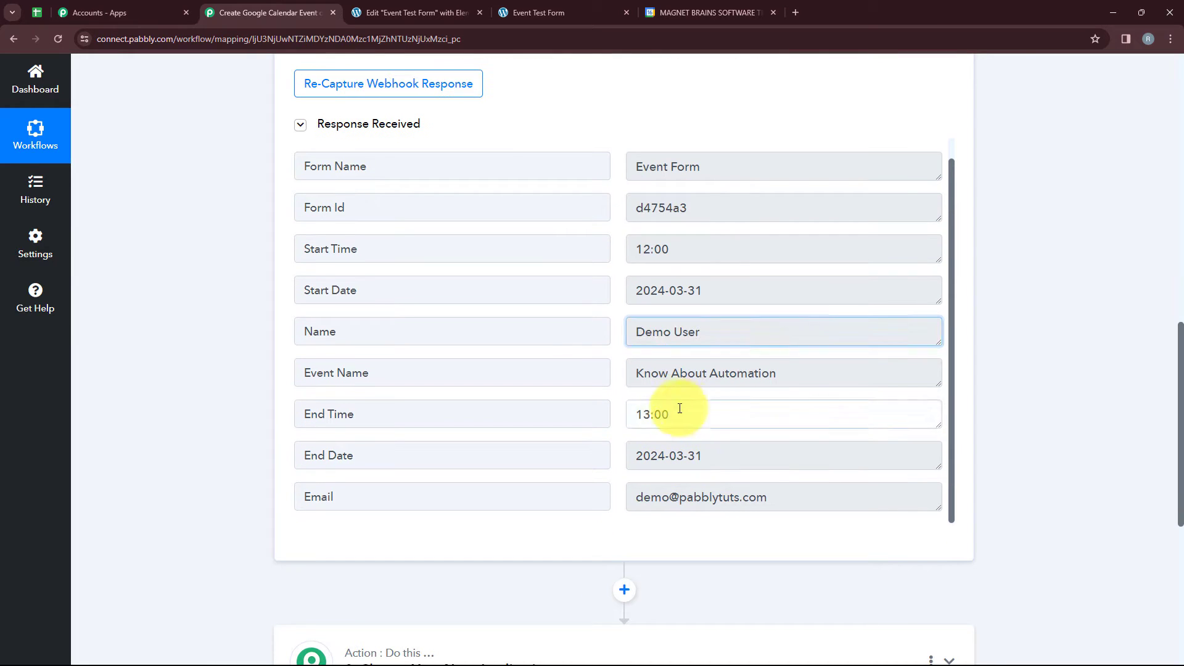
{"action": "left_click_drag", "start_coordinate": [707, 460], "coordinate": [649, 457]}
{"action": "left_click_drag", "start_coordinate": [781, 374], "coordinate": [634, 378]}
{"action": "left_click", "coordinate": [618, 394]}
{"action": "scroll", "coordinate": [618, 394], "scroll_direction": "down", "scroll_amount": 1}
{"action": "scroll", "coordinate": [618, 394], "scroll_direction": "up", "scroll_amount": 1}
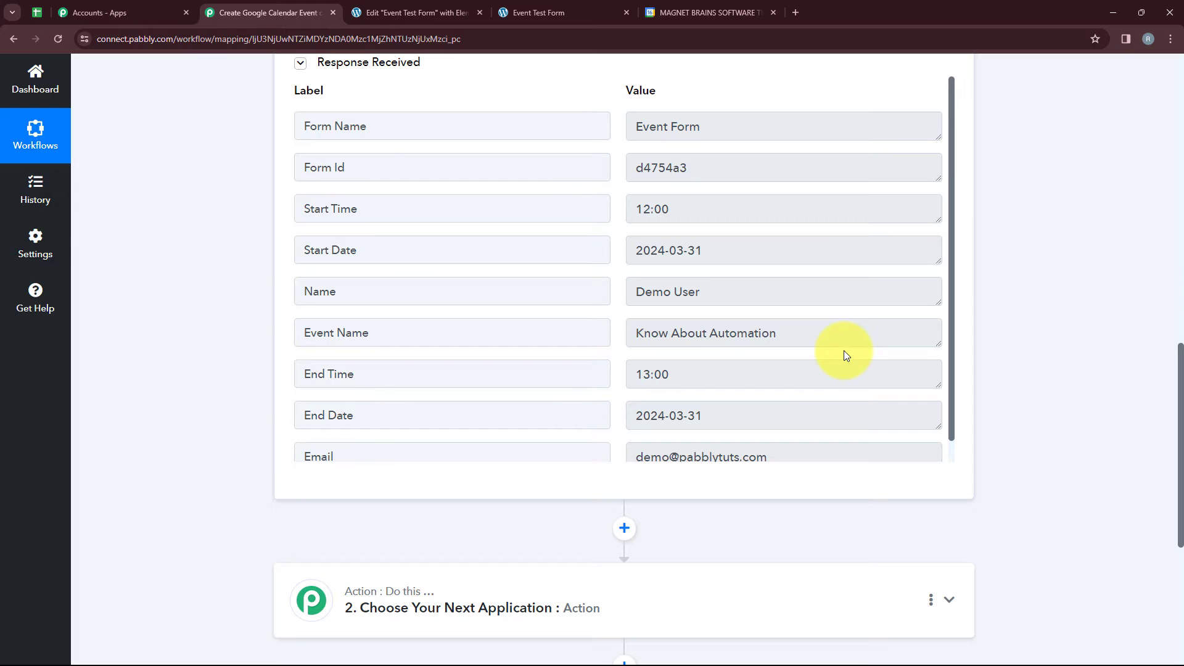
Set the workflow's second step to Google Calendar with the Create an Event action event.
{"action": "scroll", "coordinate": [843, 351], "scroll_direction": "down", "scroll_amount": 1}
{"action": "scroll", "coordinate": [1071, 379], "scroll_direction": "down", "scroll_amount": 5}
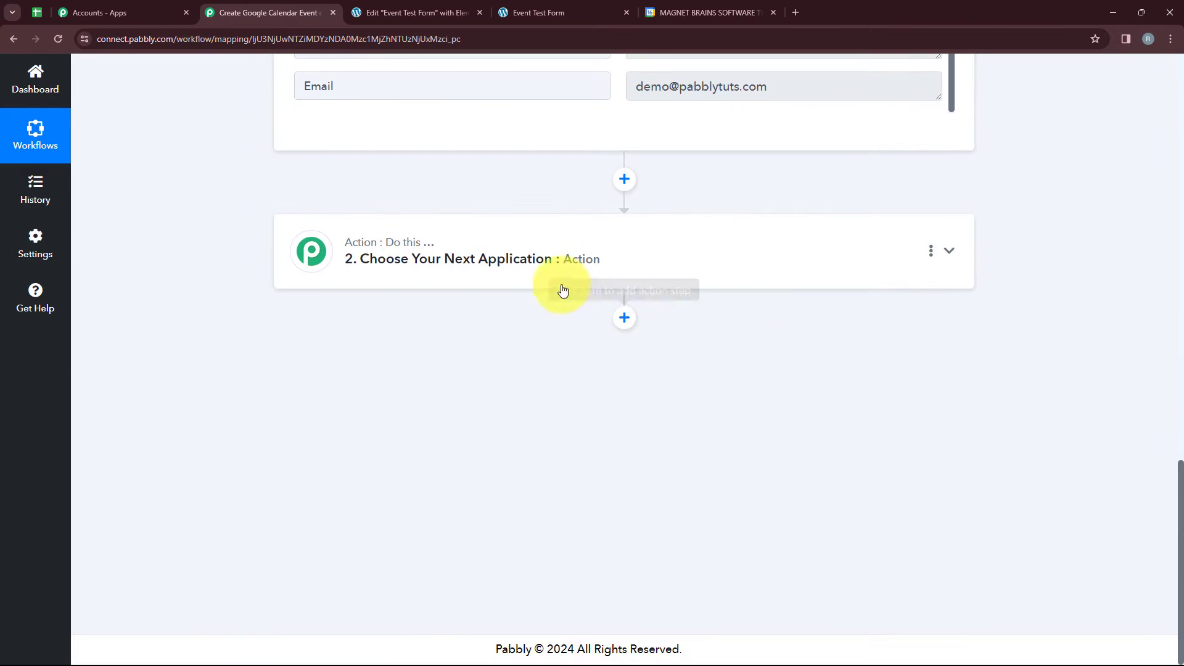
{"action": "left_click", "coordinate": [531, 257]}
{"action": "scroll", "coordinate": [532, 258], "scroll_direction": "up", "scroll_amount": 4}
{"action": "left_click", "coordinate": [361, 312]}
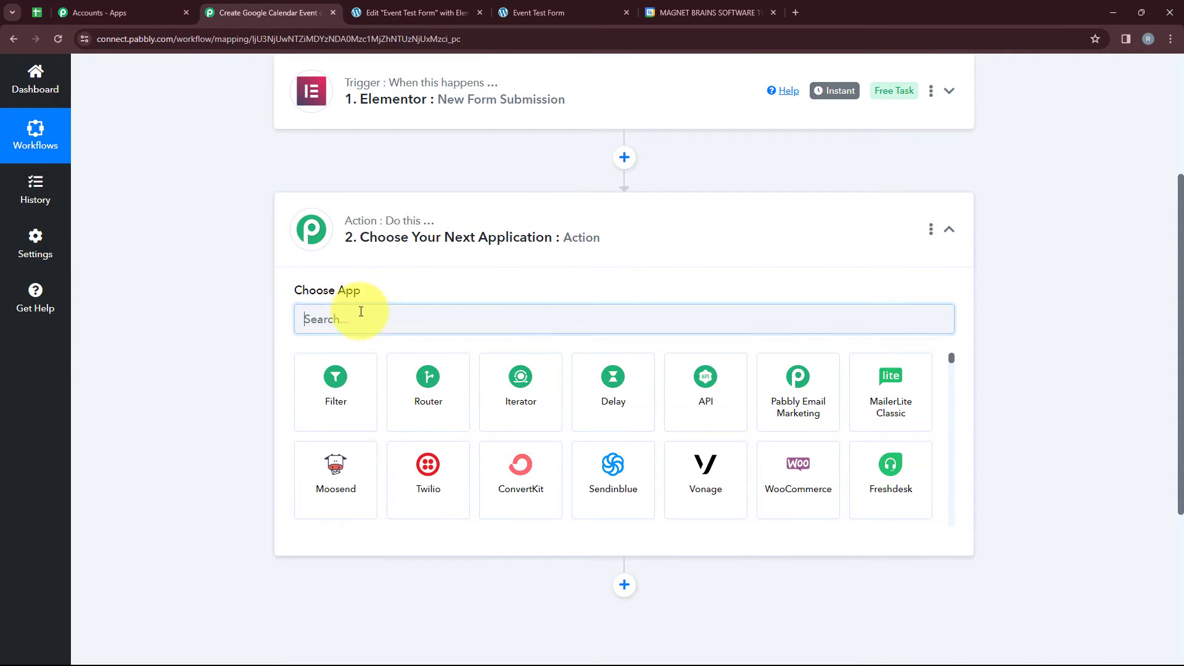
{"action": "type", "text": "G"}
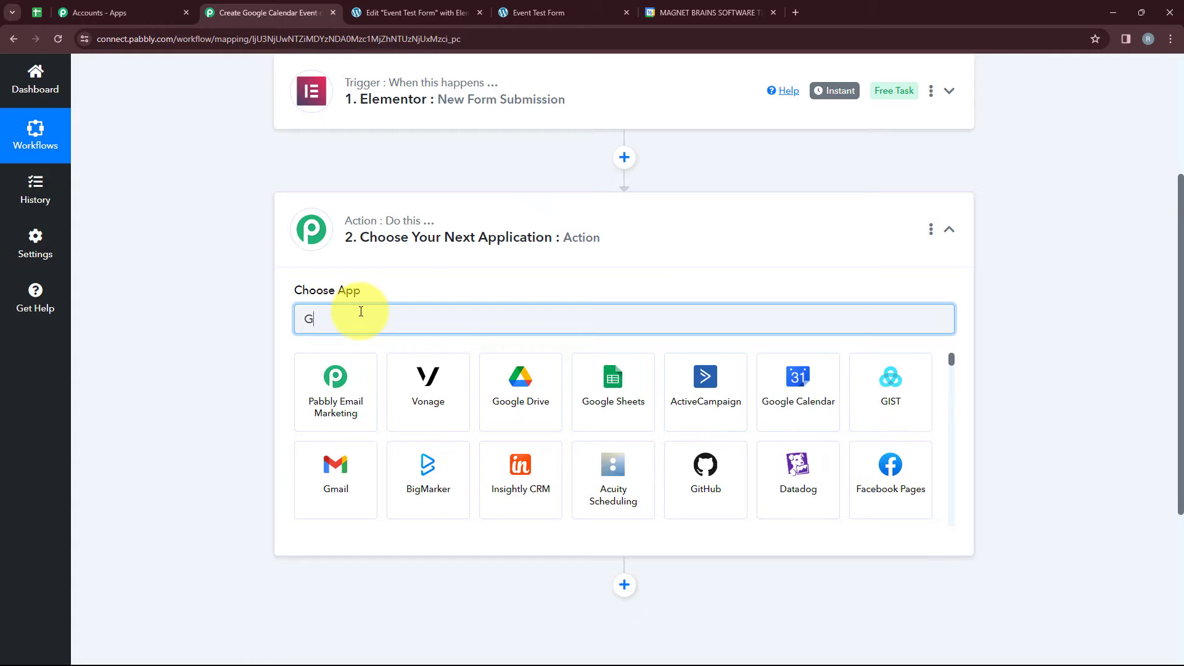
{"action": "type", "text": "oo"}
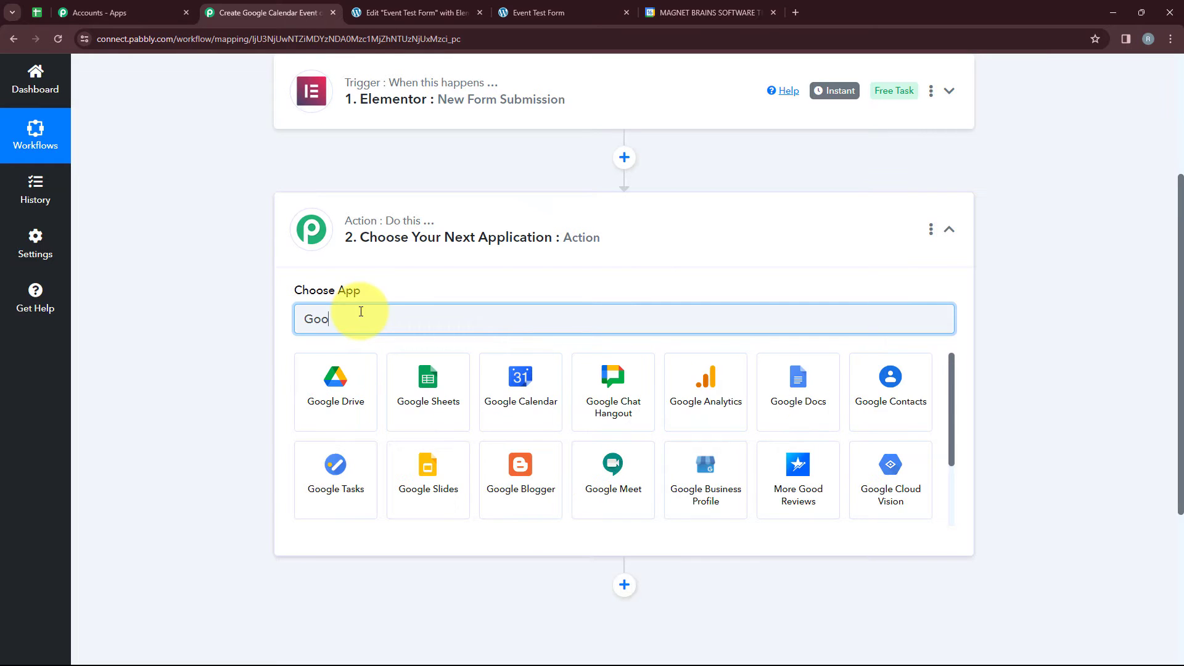
{"action": "left_click", "coordinate": [523, 399]}
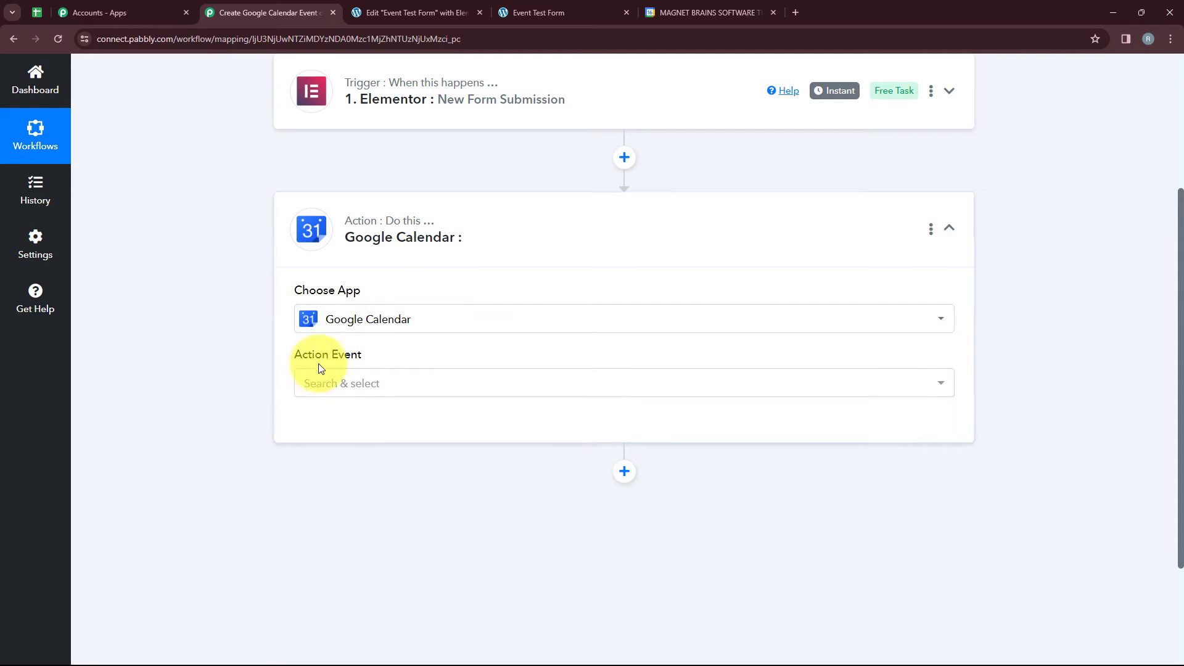
{"action": "left_click", "coordinate": [360, 381]}
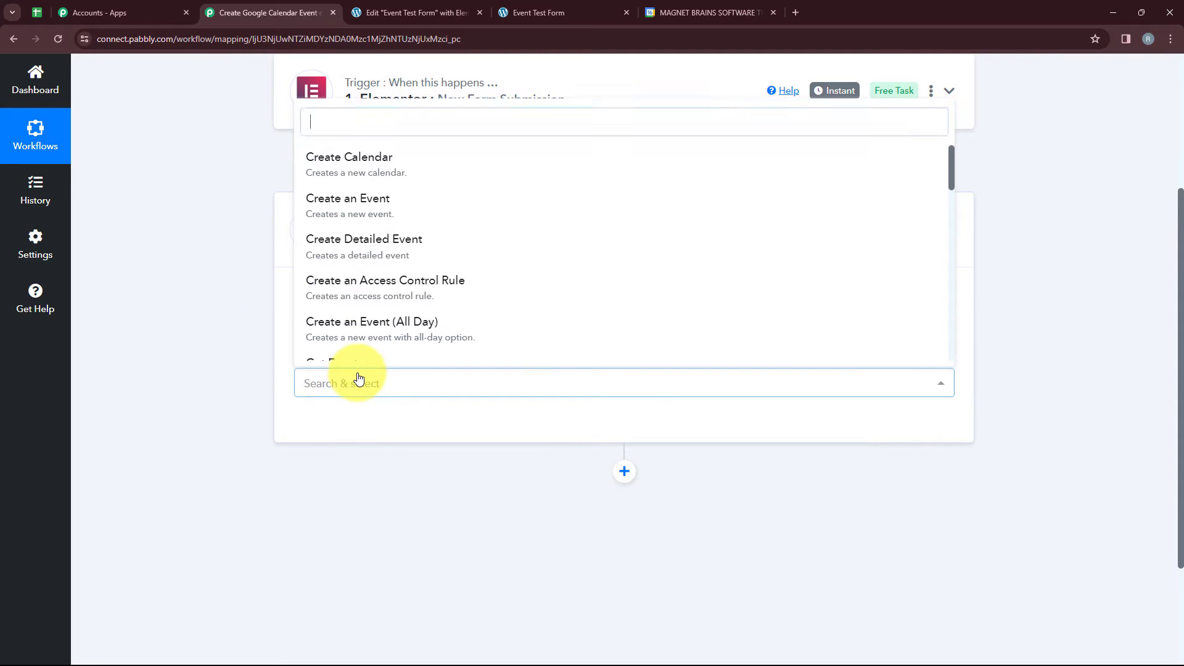
{"action": "left_click", "coordinate": [347, 200]}
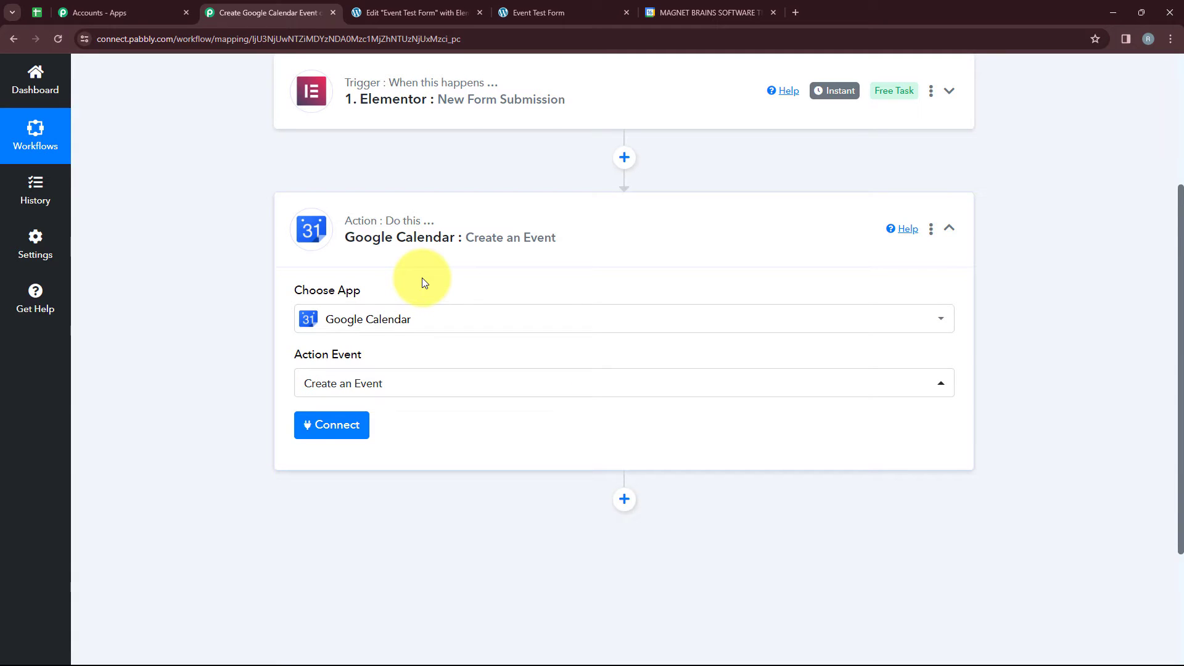
Connect Google Calendar through a new connection by signing in with Google and allowing Pabbly Connect access.
{"action": "left_click", "coordinate": [302, 419]}
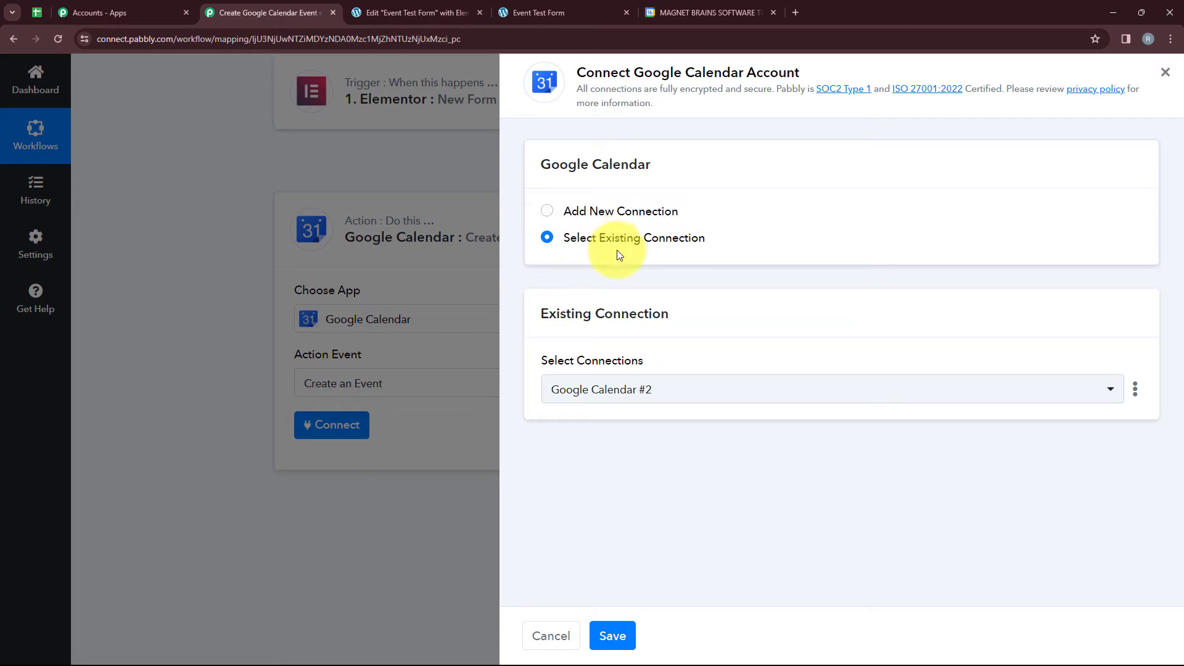
{"action": "left_click", "coordinate": [636, 214]}
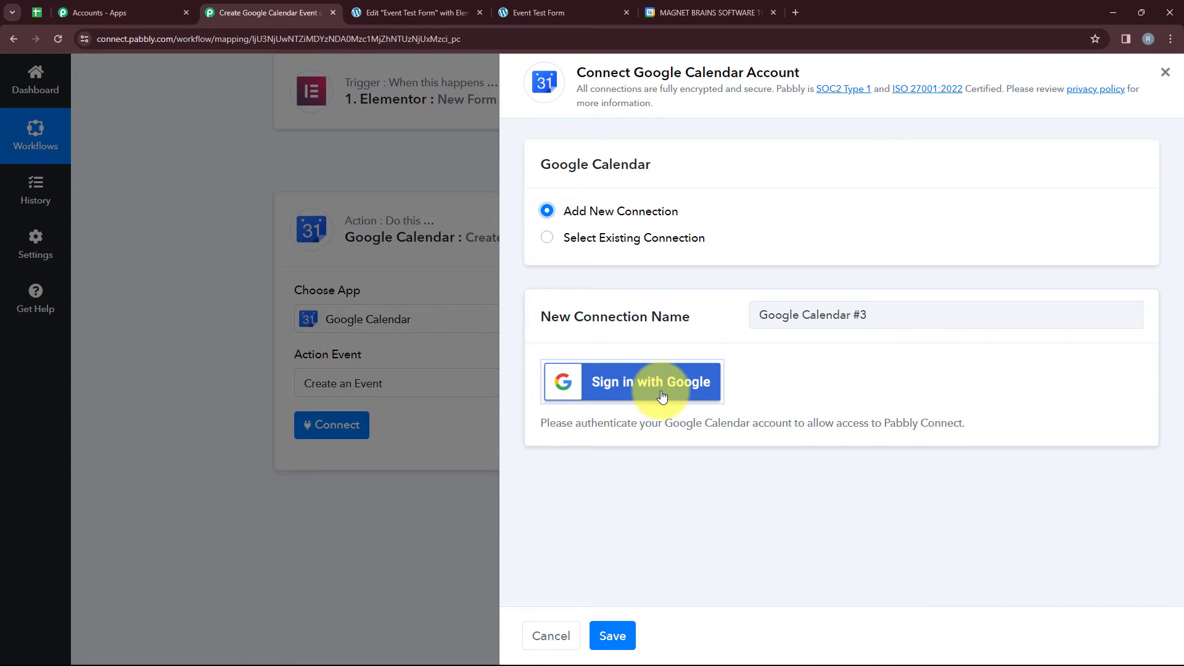
{"action": "left_click", "coordinate": [661, 395]}
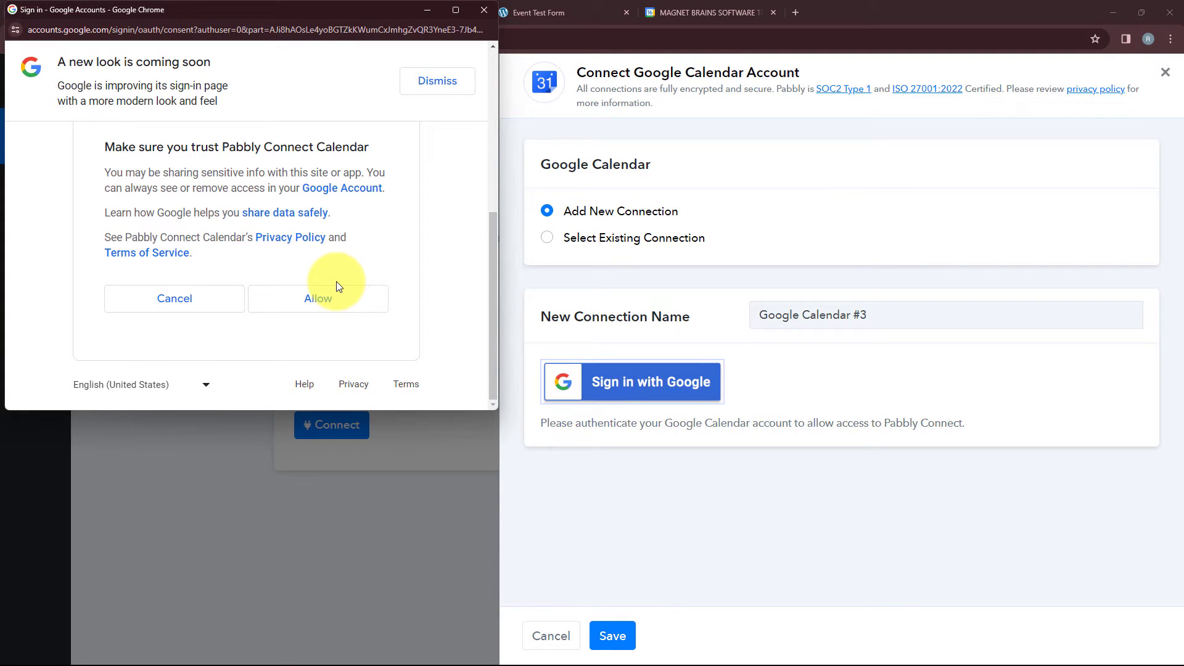
{"action": "left_click", "coordinate": [297, 315]}
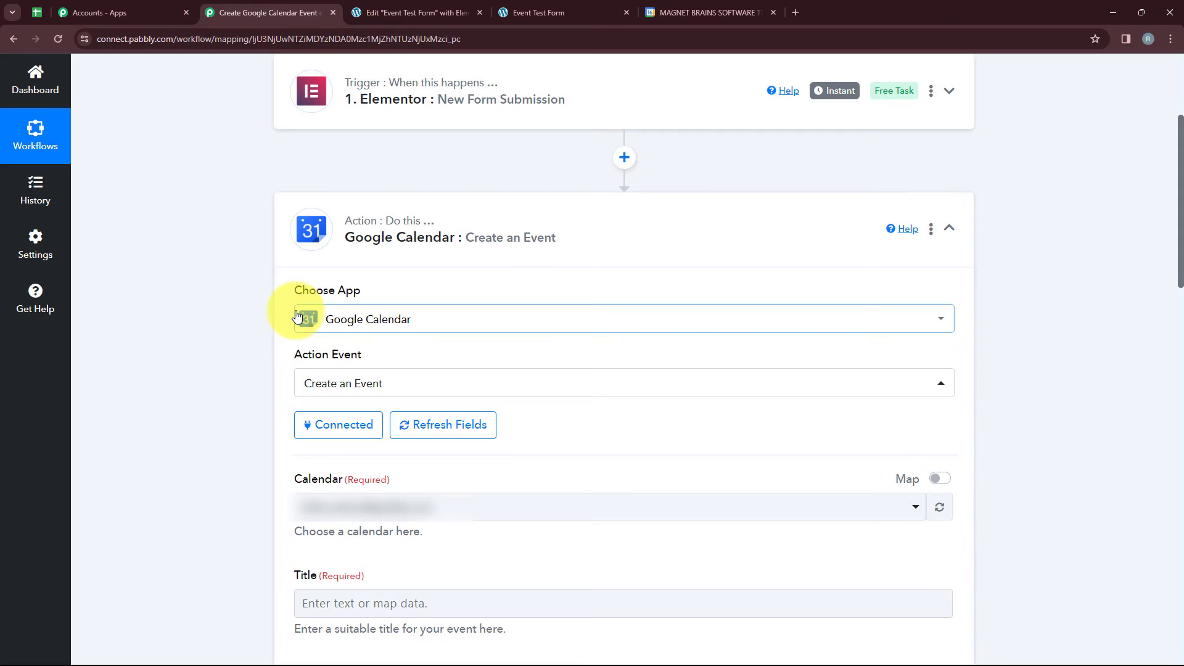
Map the calendar event's title to the Event Name from the Elementor form submission.
{"action": "scroll", "coordinate": [298, 315], "scroll_direction": "down", "scroll_amount": 9}
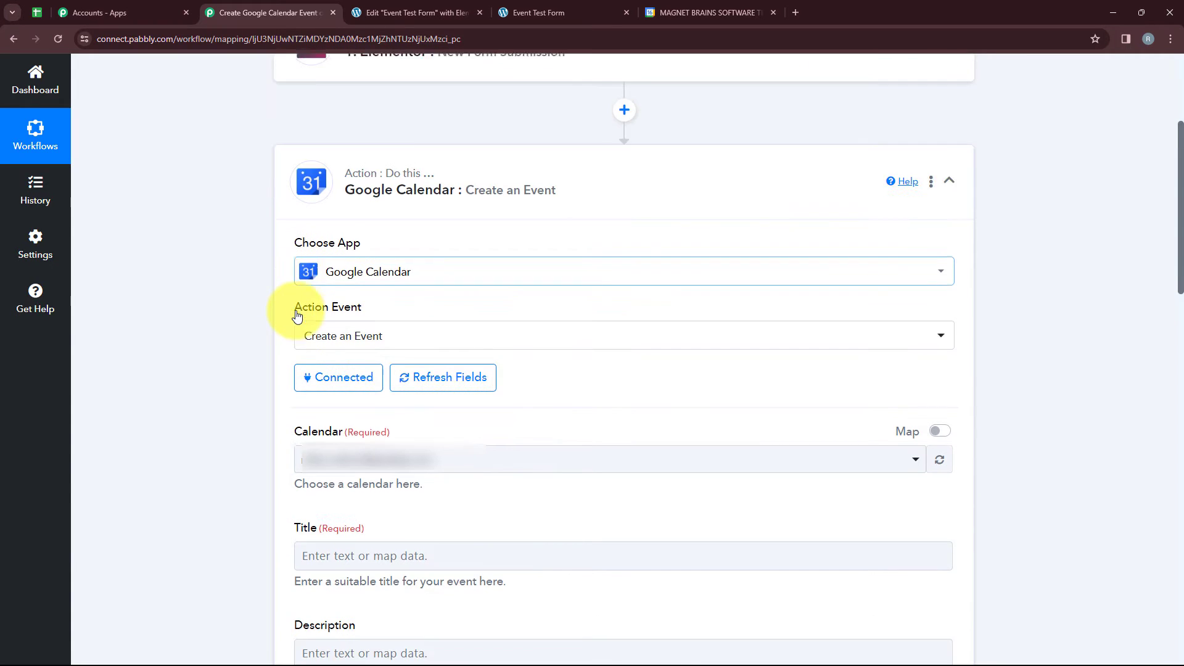
{"action": "scroll", "coordinate": [611, 337], "scroll_direction": "up", "scroll_amount": 1}
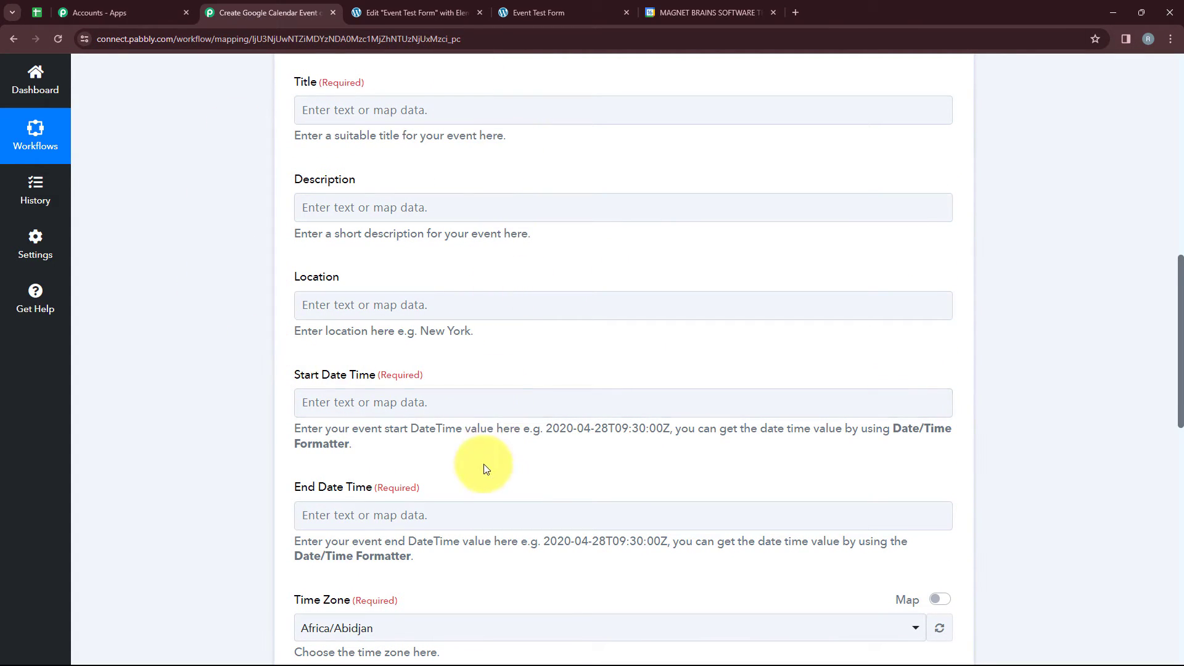
{"action": "scroll", "coordinate": [474, 468], "scroll_direction": "down", "scroll_amount": 1}
{"action": "scroll", "coordinate": [474, 468], "scroll_direction": "up", "scroll_amount": 1}
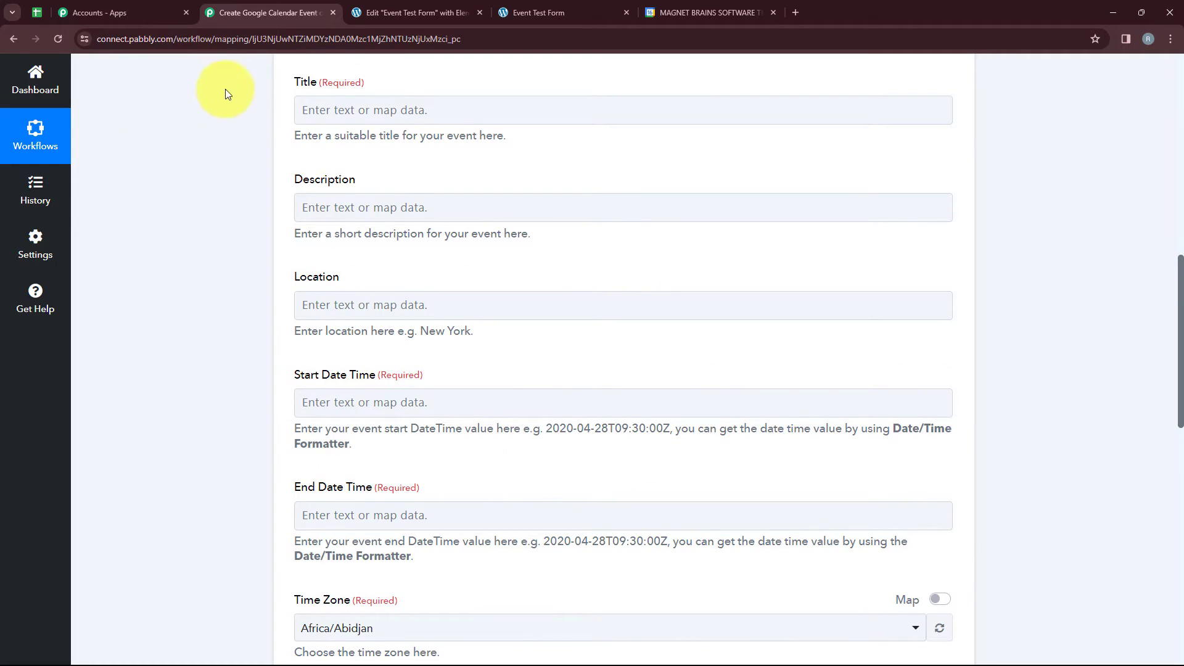
{"action": "left_click", "coordinate": [353, 109]}
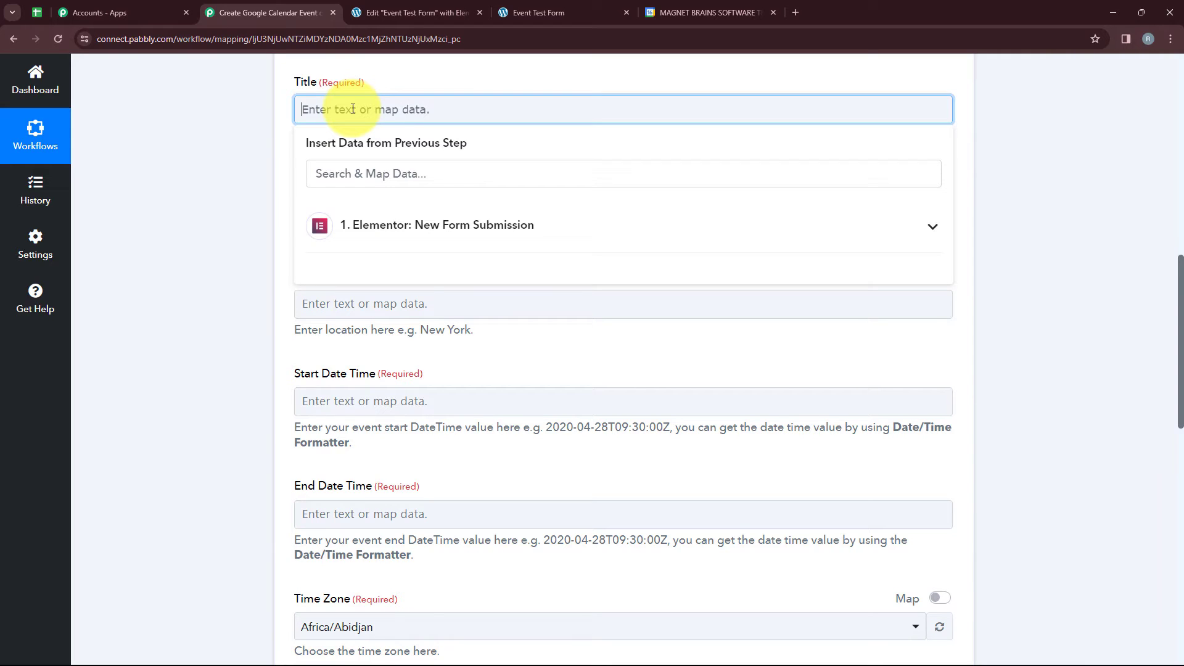
{"action": "left_click", "coordinate": [431, 238]}
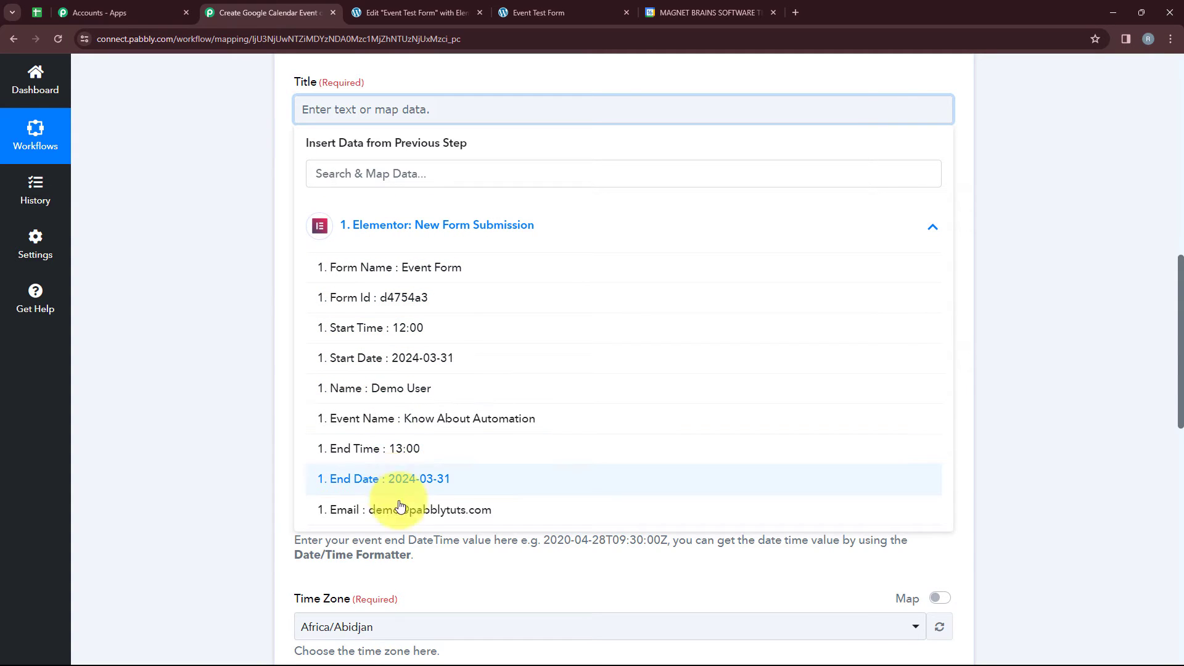
{"action": "left_click", "coordinate": [460, 414]}
{"action": "left_click", "coordinate": [209, 232]}
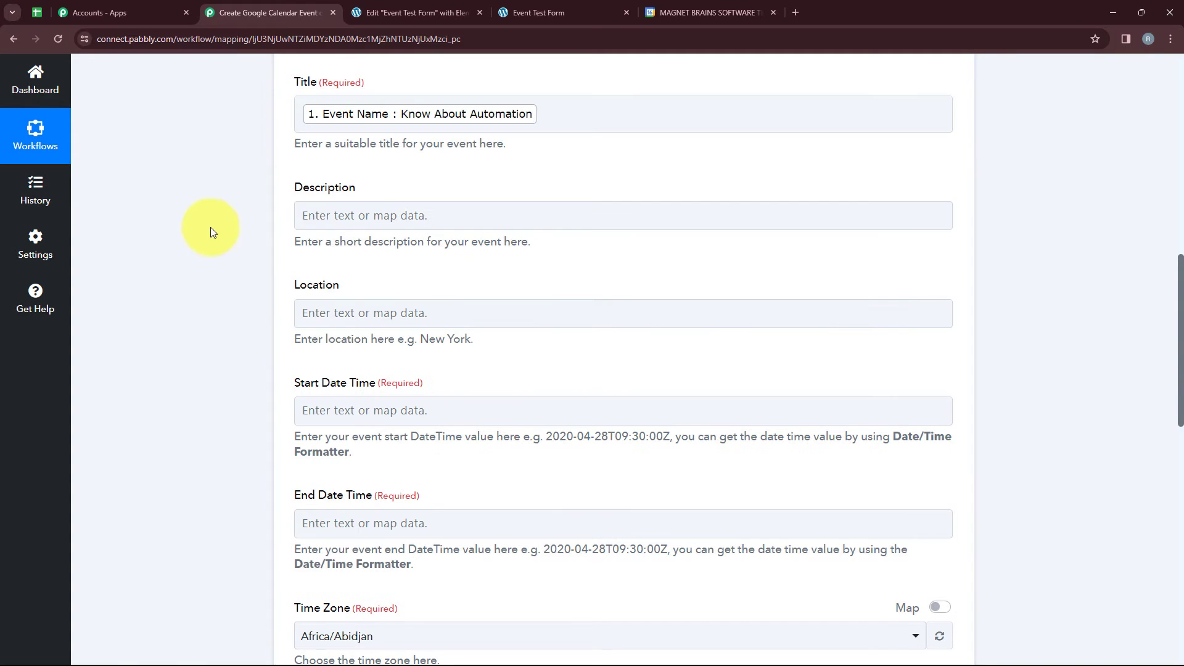
Map the calendar event's description to the Event Name from the form submission.
{"action": "left_click", "coordinate": [309, 217]}
{"action": "left_click", "coordinate": [371, 333]}
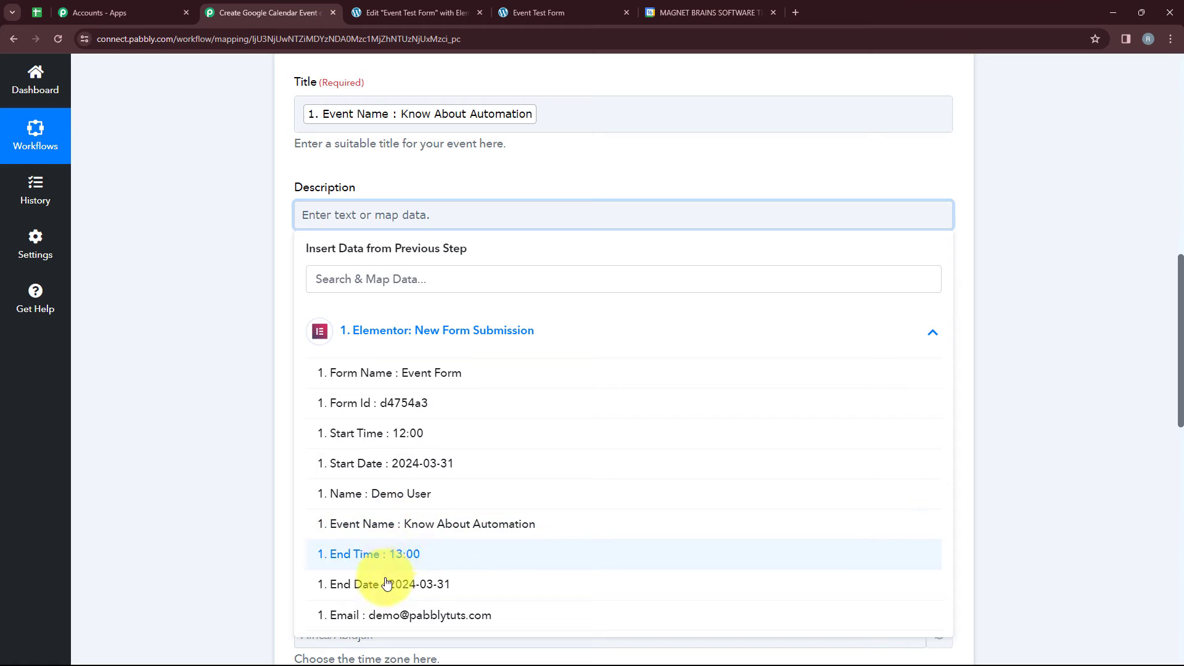
{"action": "left_click", "coordinate": [388, 523]}
{"action": "left_click", "coordinate": [249, 428]}
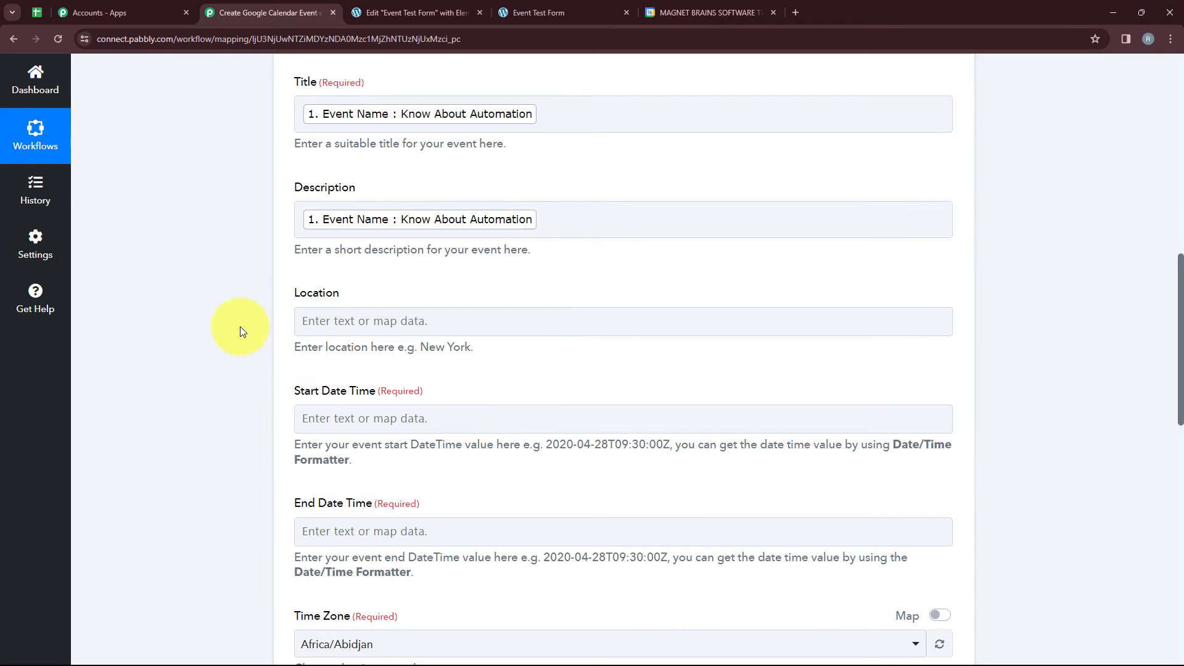
{"action": "left_click", "coordinate": [302, 316]}
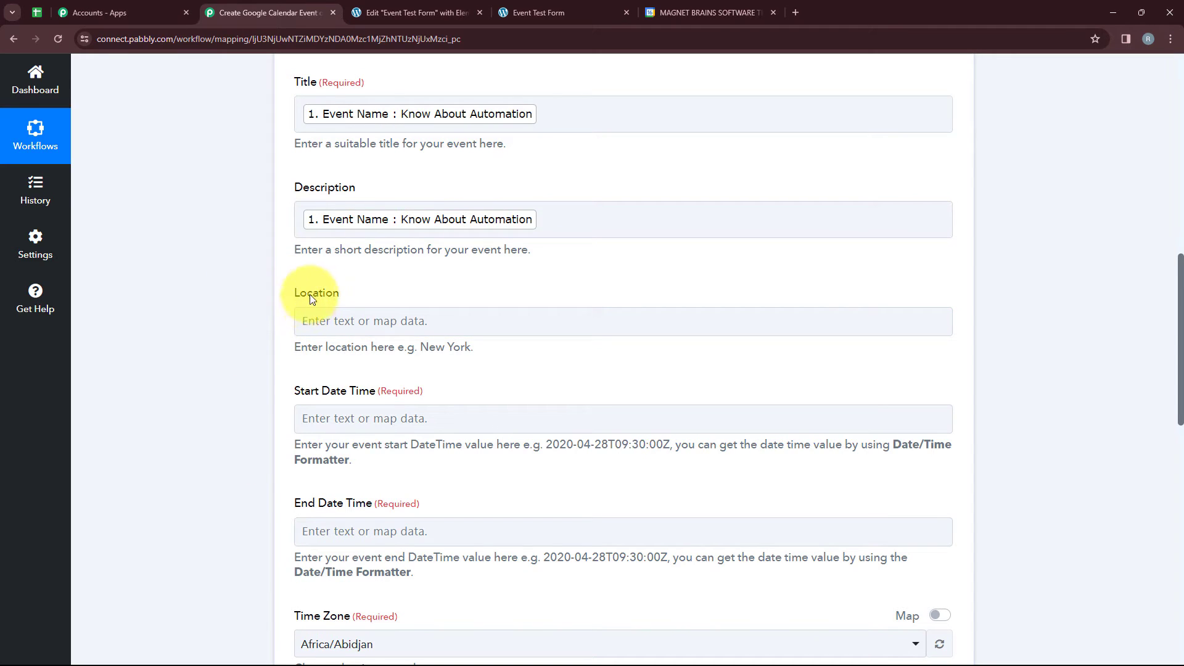
Check the date-time format required for Start Date Time and the form data available for mapping to it.
{"action": "scroll", "coordinate": [367, 326], "scroll_direction": "down", "scroll_amount": 3}
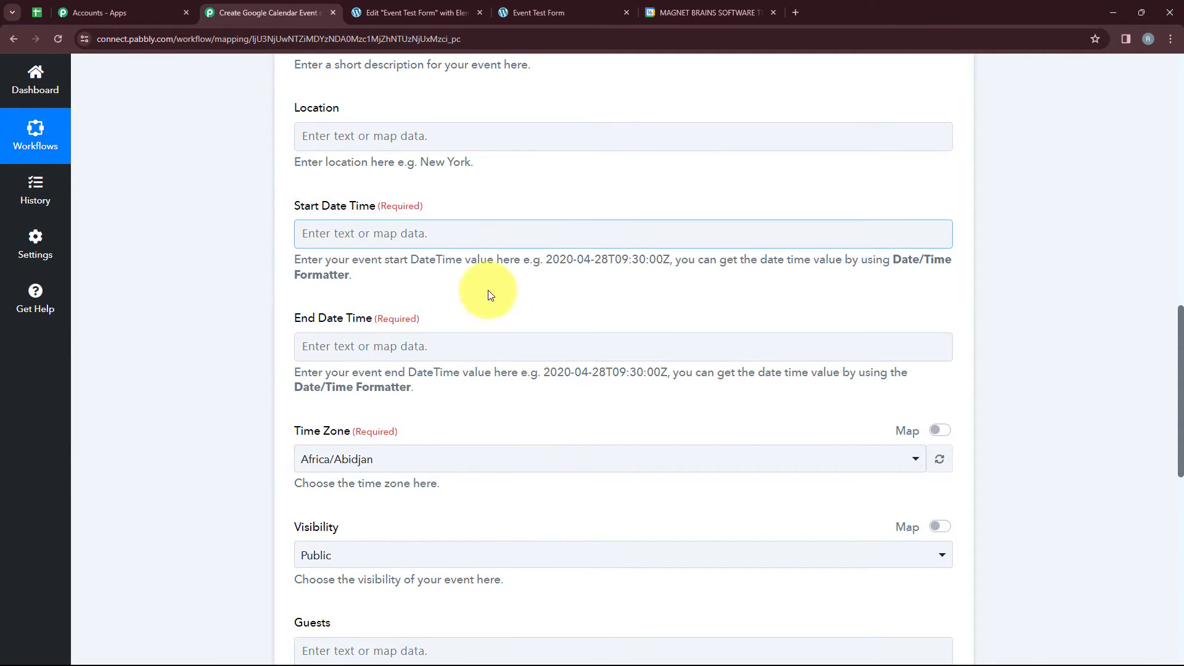
{"action": "left_click_drag", "start_coordinate": [546, 259], "coordinate": [669, 261]}
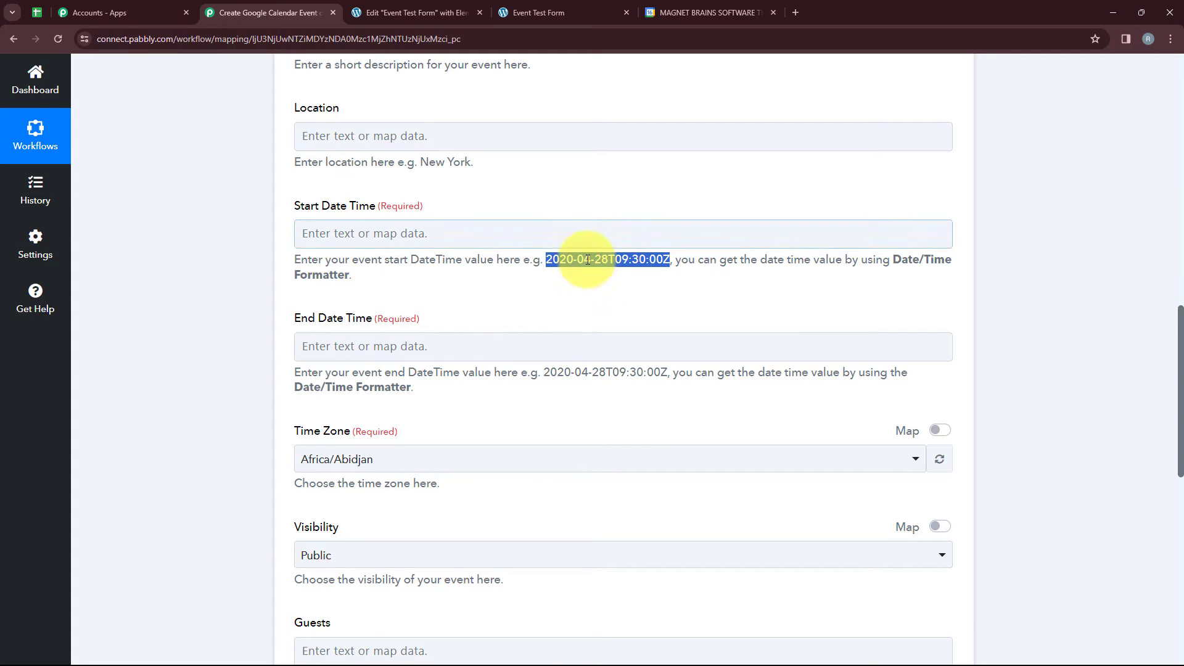
{"action": "left_click", "coordinate": [542, 230]}
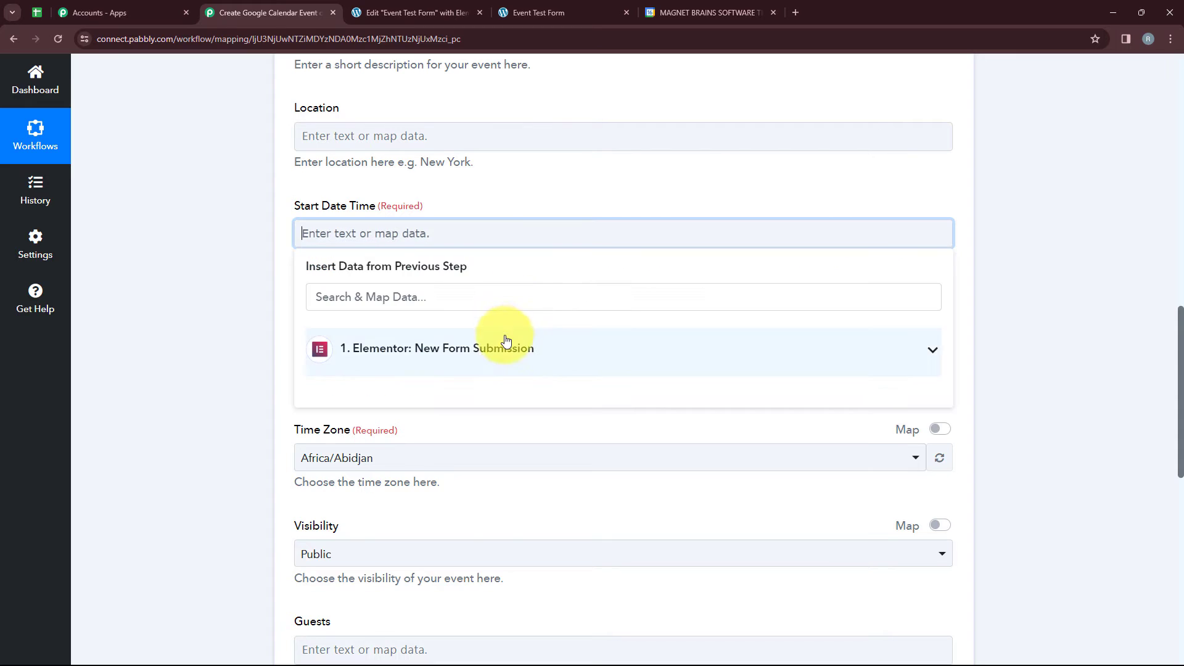
{"action": "left_click", "coordinate": [506, 341]}
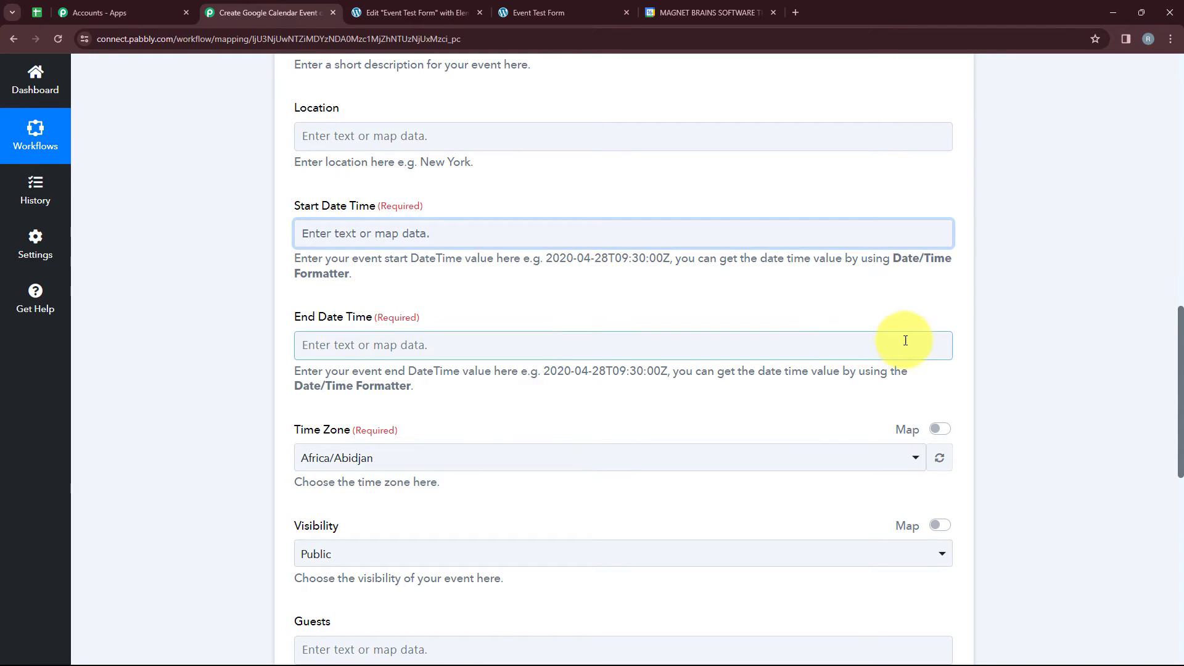
Insert a Date/Time Formatter (Pabbly) action between the Elementor trigger and the Google Calendar step.
{"action": "scroll", "coordinate": [972, 318], "scroll_direction": "up", "scroll_amount": 4}
{"action": "scroll", "coordinate": [972, 318], "scroll_direction": "up", "scroll_amount": 10}
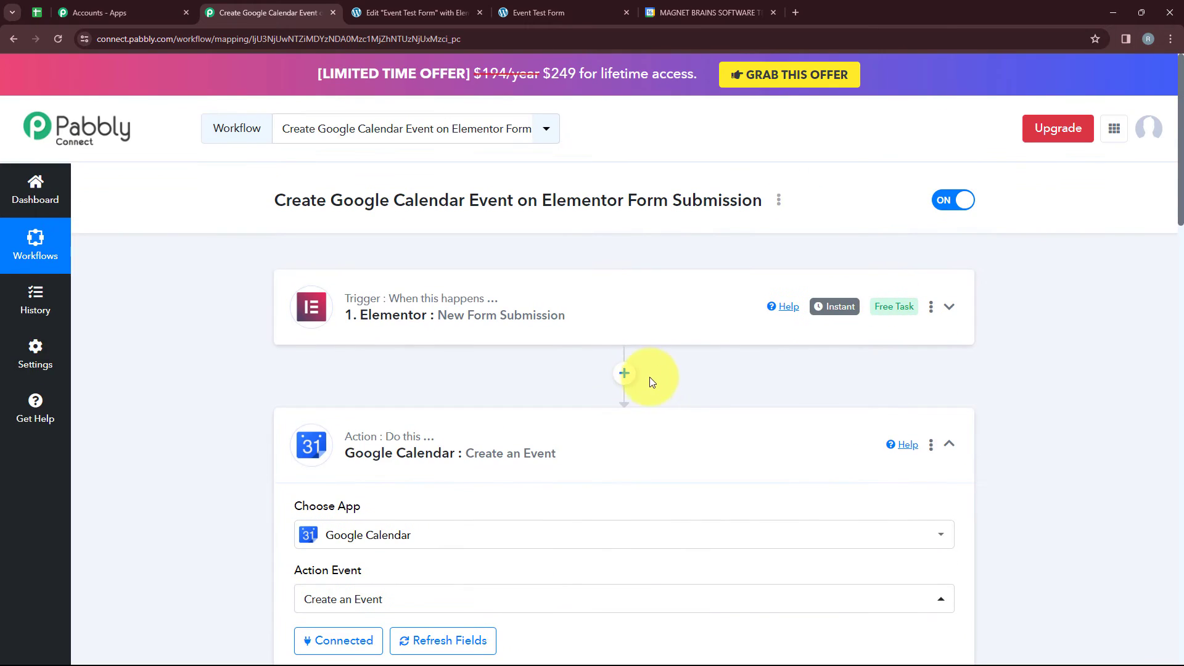
{"action": "left_click", "coordinate": [624, 371]}
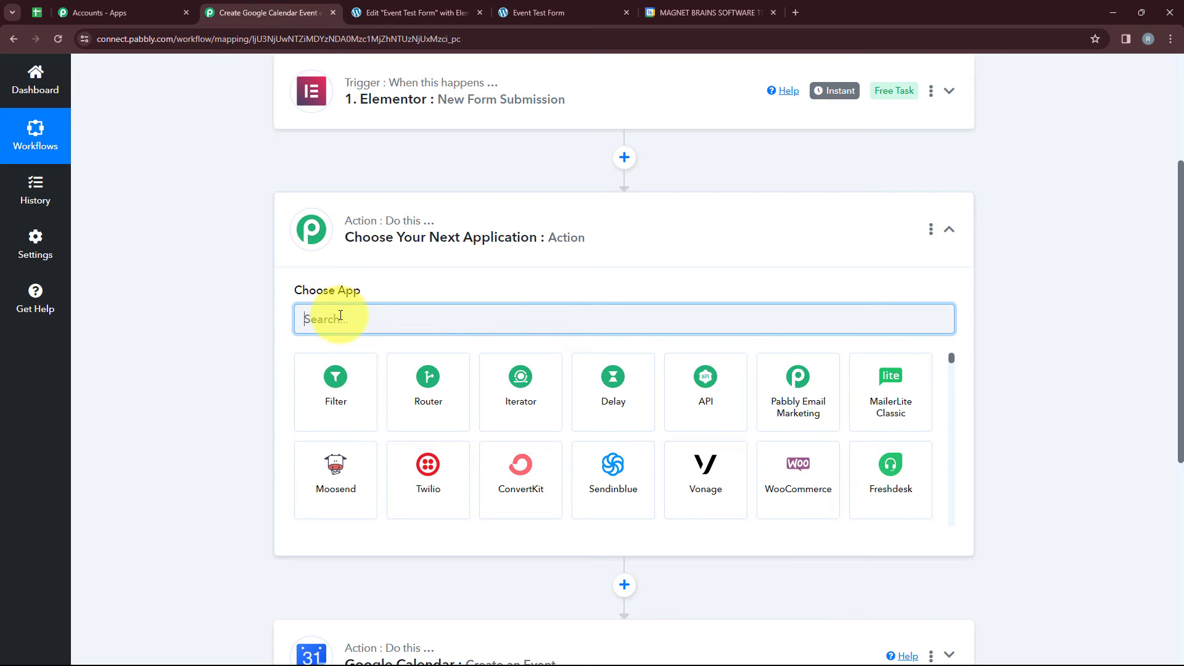
{"action": "type", "text": "D"}
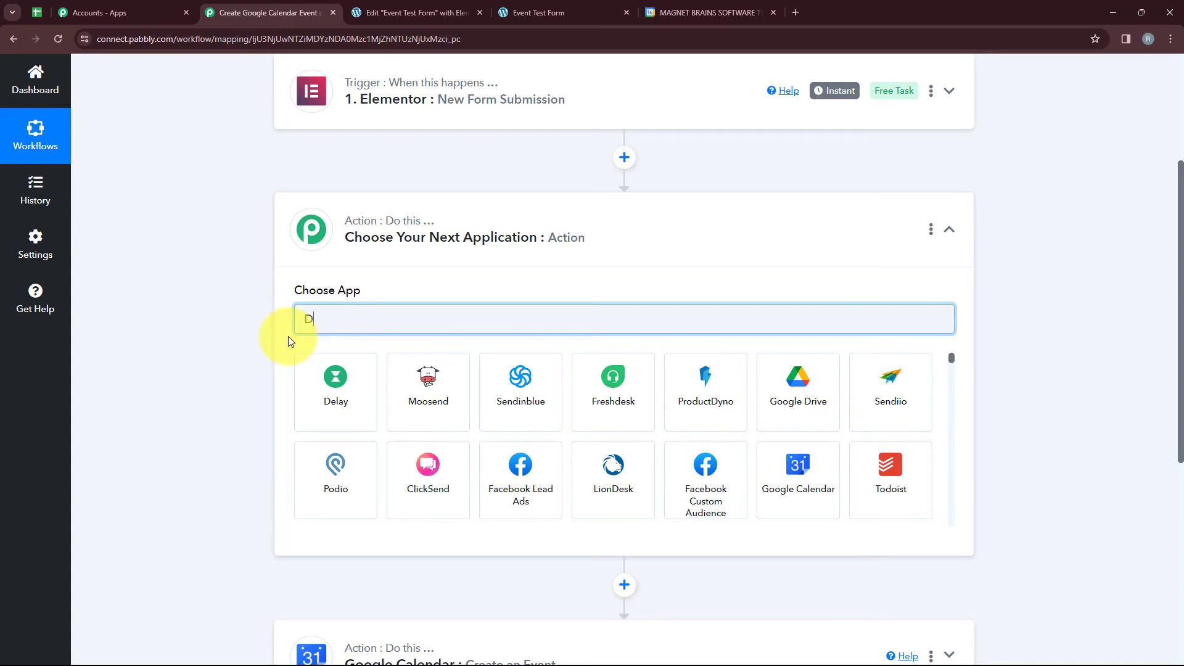
{"action": "type", "text": "ate"}
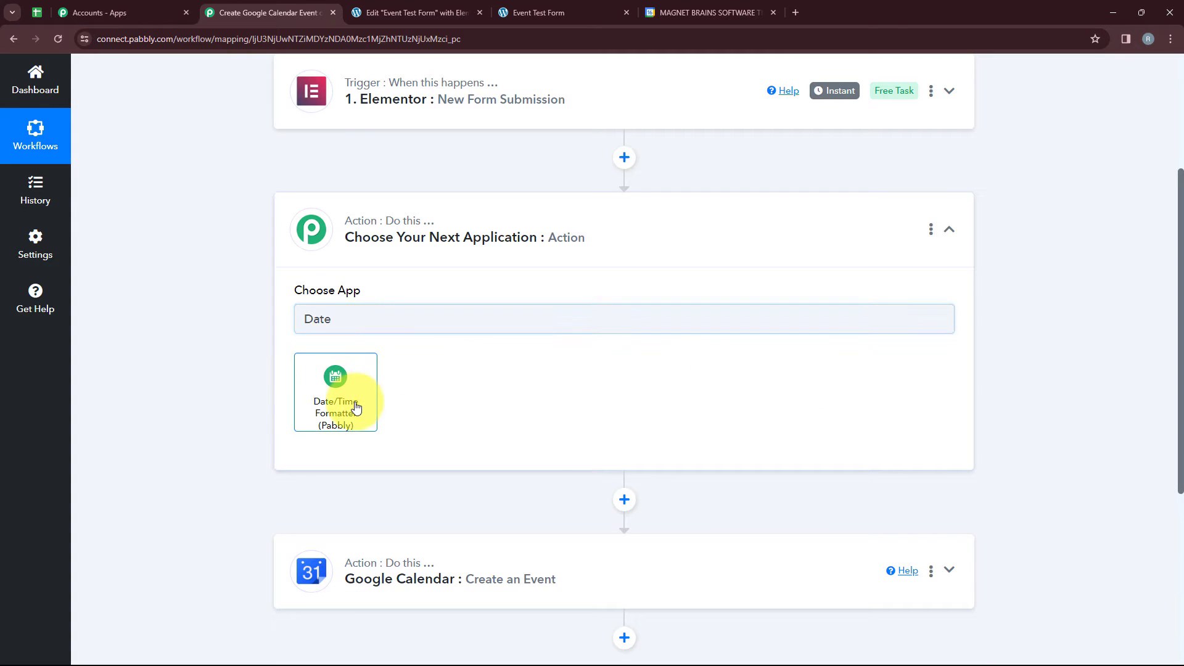
{"action": "left_click", "coordinate": [356, 404]}
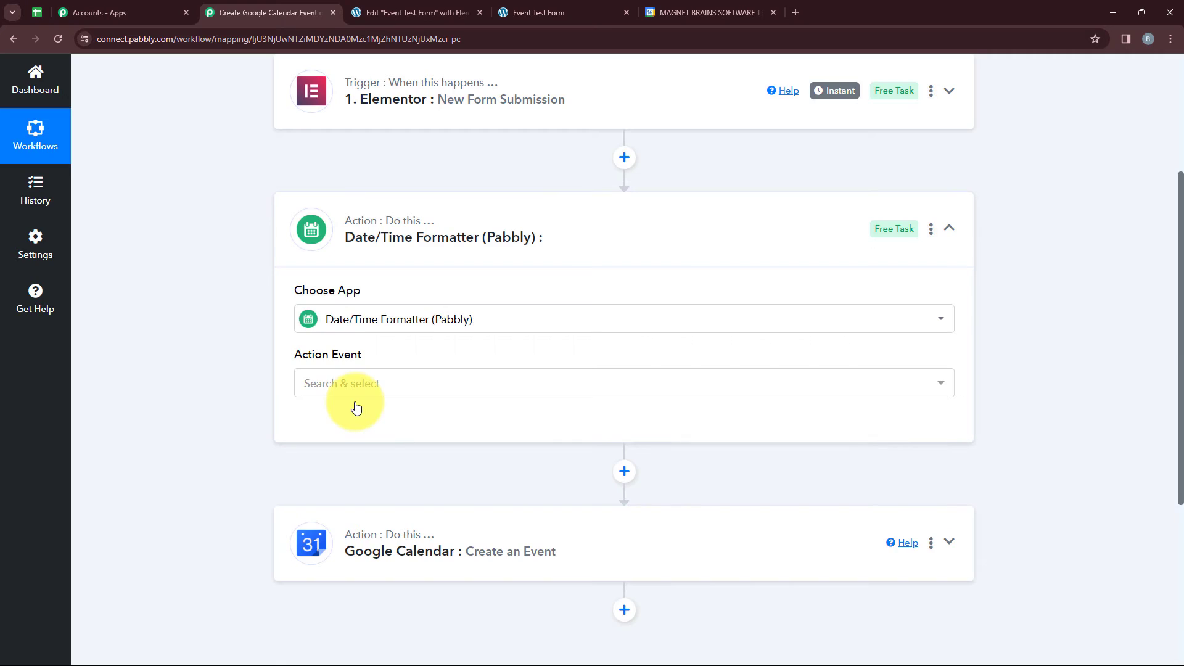
Set the formatter's action event to Format Date with Time Zone and connect it.
{"action": "left_click", "coordinate": [347, 385]}
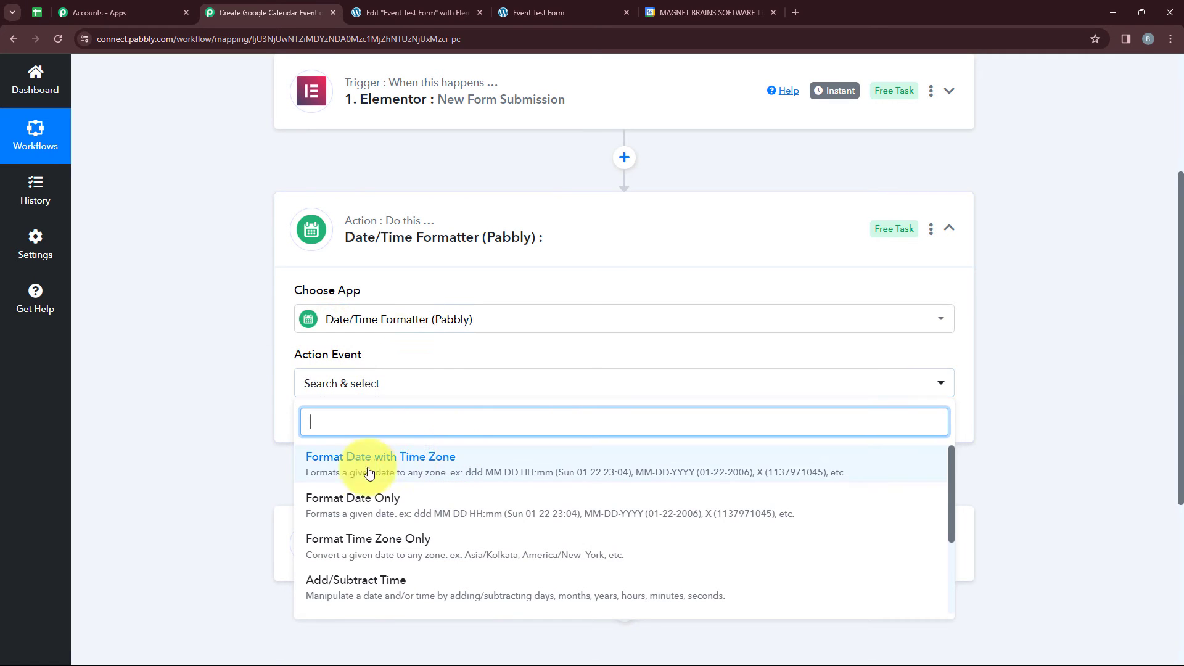
{"action": "left_click", "coordinate": [443, 477]}
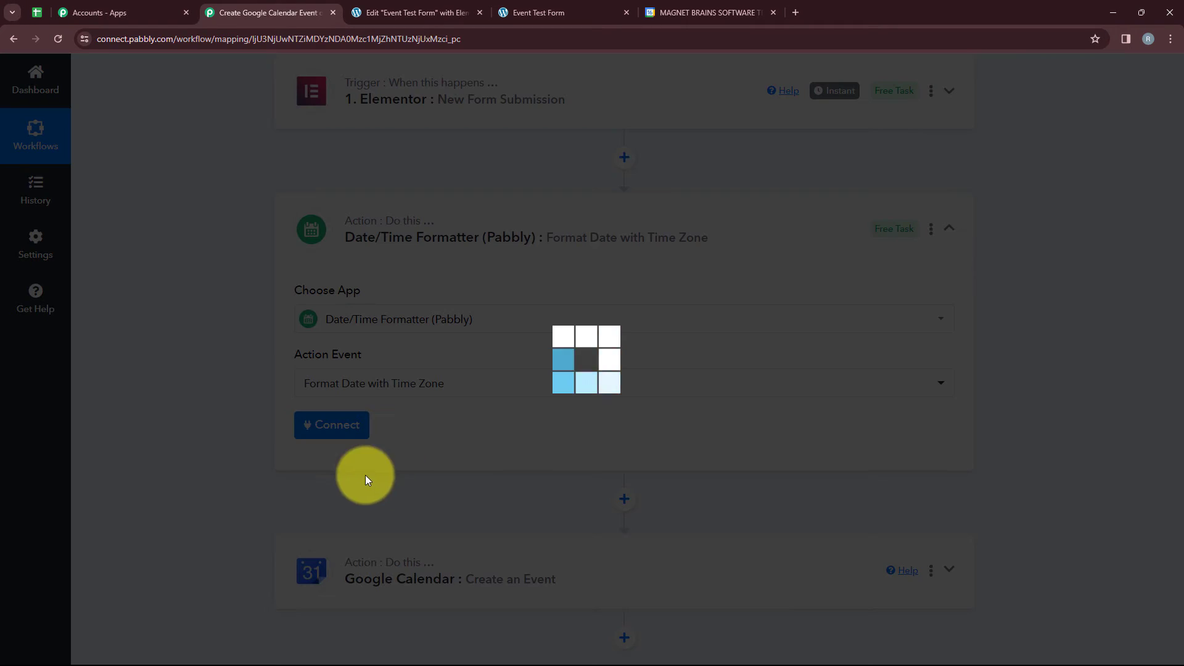
{"action": "left_click", "coordinate": [318, 439]}
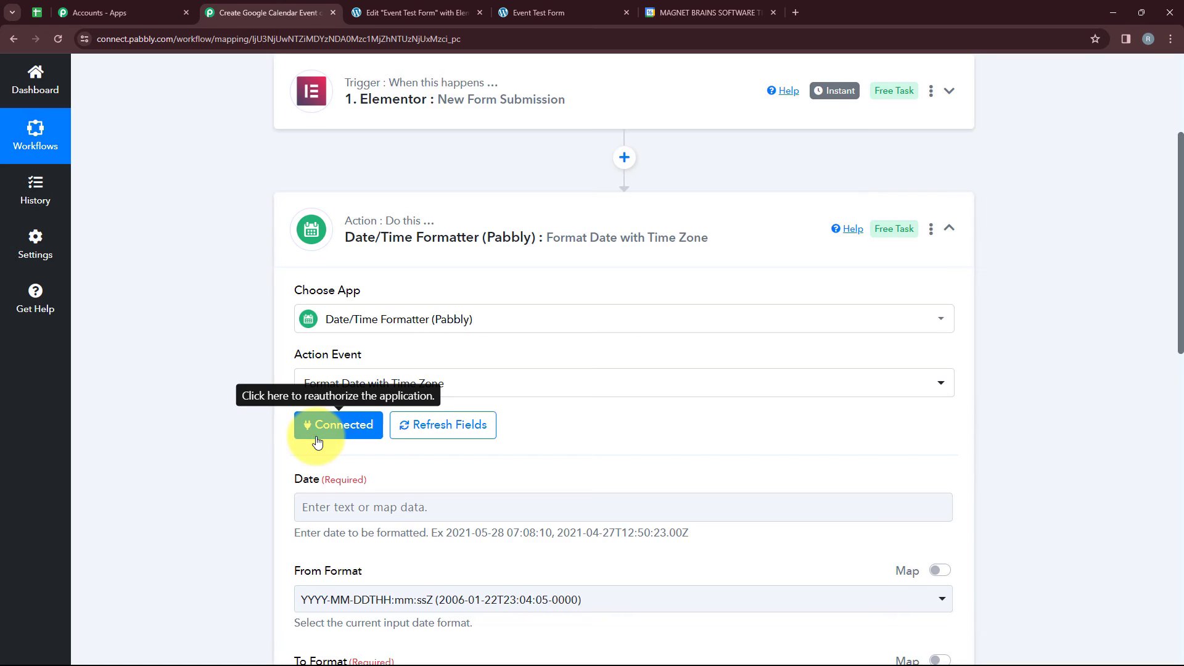
Map the formatter's Date field to the Start Date from the Elementor form submission.
{"action": "scroll", "coordinate": [316, 435], "scroll_direction": "down", "scroll_amount": 2}
{"action": "left_click", "coordinate": [368, 384]}
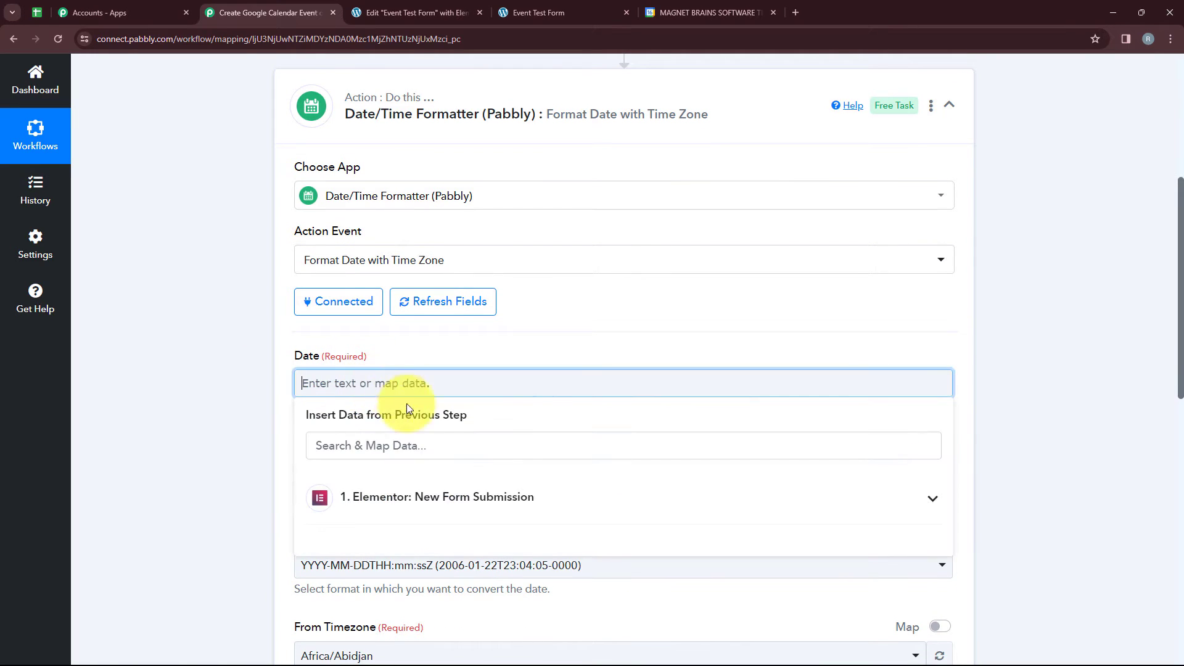
{"action": "left_click", "coordinate": [423, 494]}
{"action": "scroll", "coordinate": [401, 573], "scroll_direction": "down", "scroll_amount": 2}
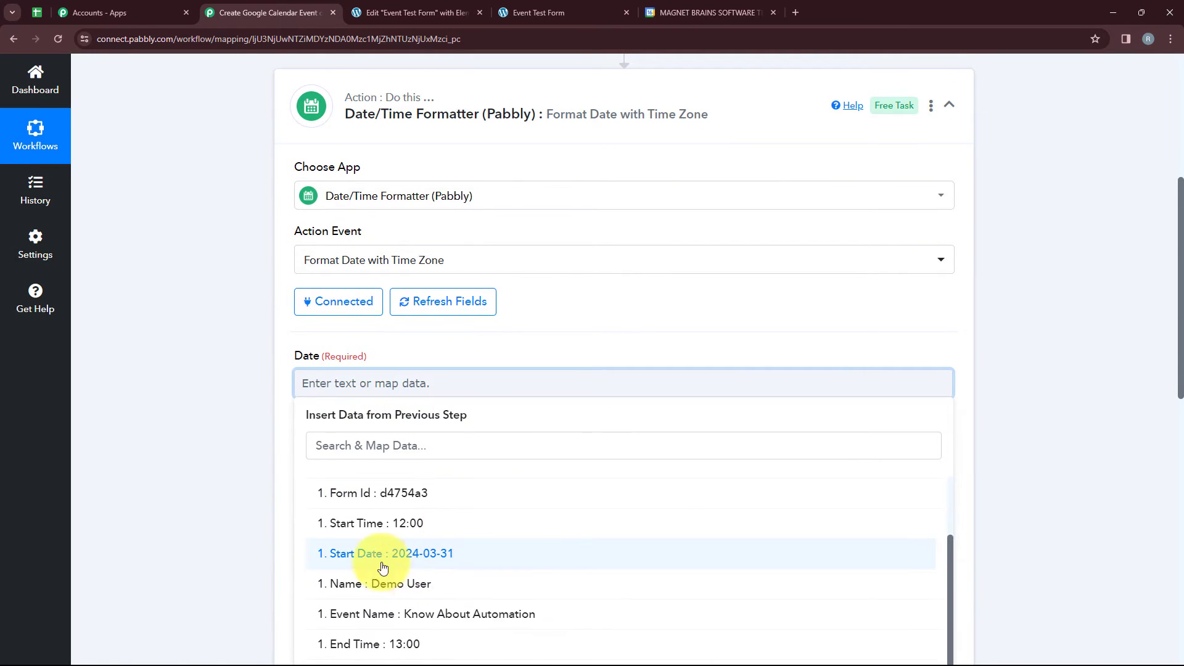
{"action": "left_click", "coordinate": [382, 554]}
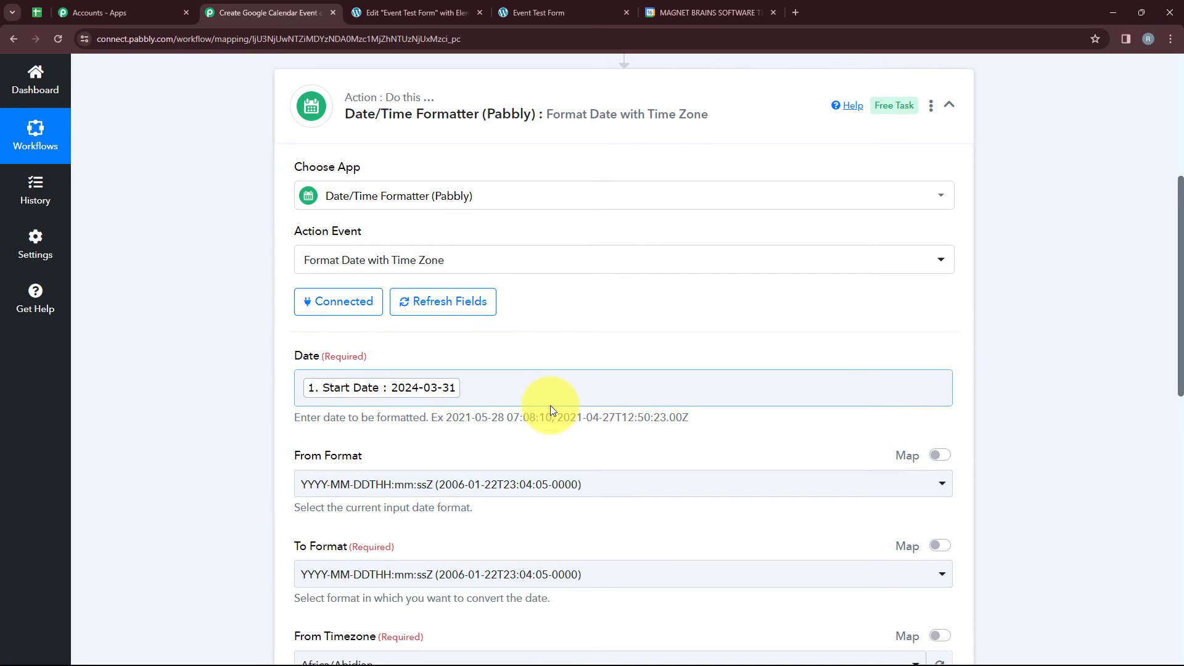
Append a literal T and the form's Start Time after the Start Date in the formatter's Date field.
{"action": "left_click", "coordinate": [540, 386]}
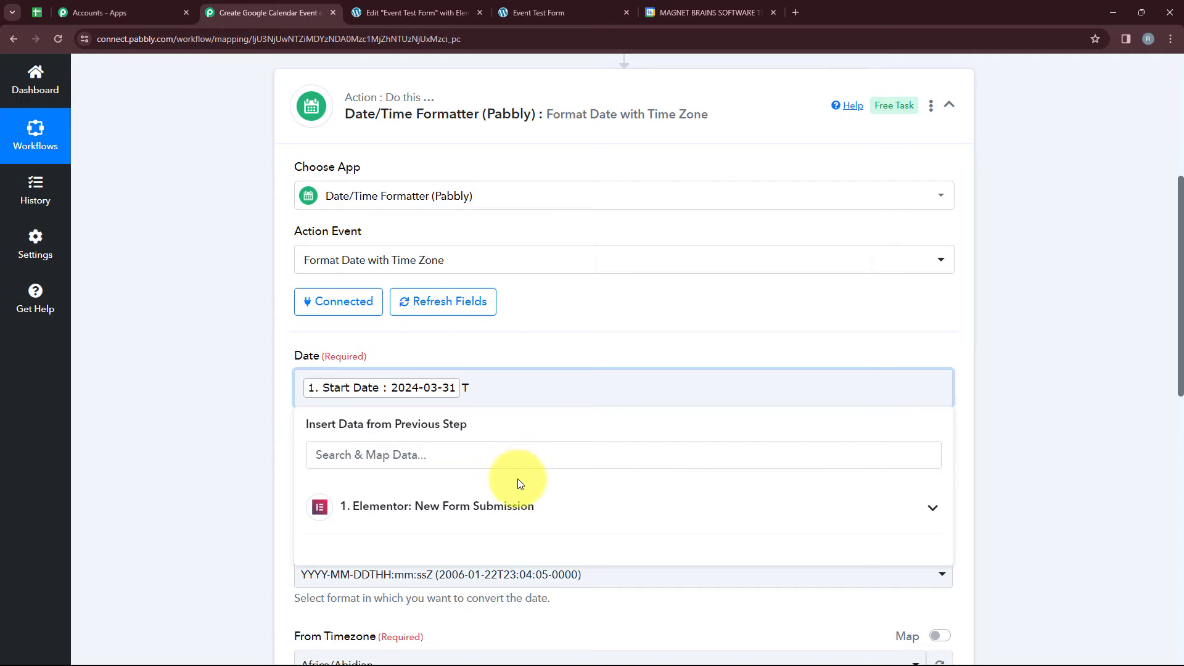
{"action": "left_click", "coordinate": [526, 503]}
{"action": "scroll", "coordinate": [481, 551], "scroll_direction": "down", "scroll_amount": 1}
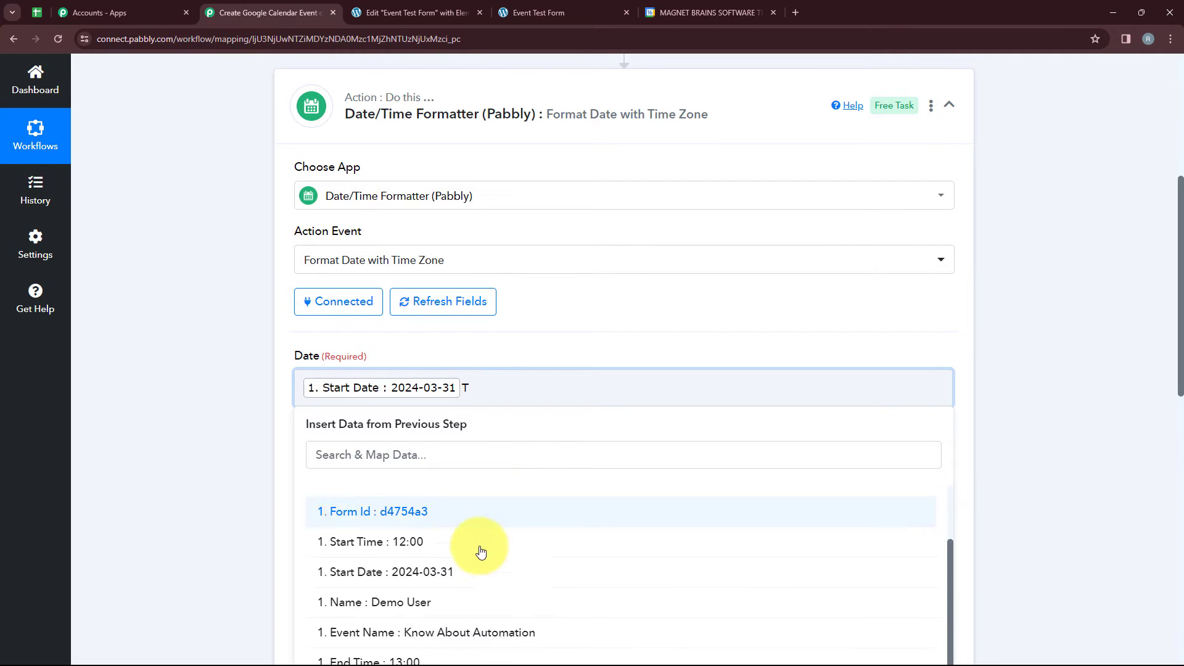
{"action": "left_click", "coordinate": [425, 545]}
{"action": "left_click", "coordinate": [180, 487]}
Set the formatter's To Format to YYYY-MM-DDTHH:mm:ss[Z].
{"action": "scroll", "coordinate": [358, 398], "scroll_direction": "down", "scroll_amount": 2}
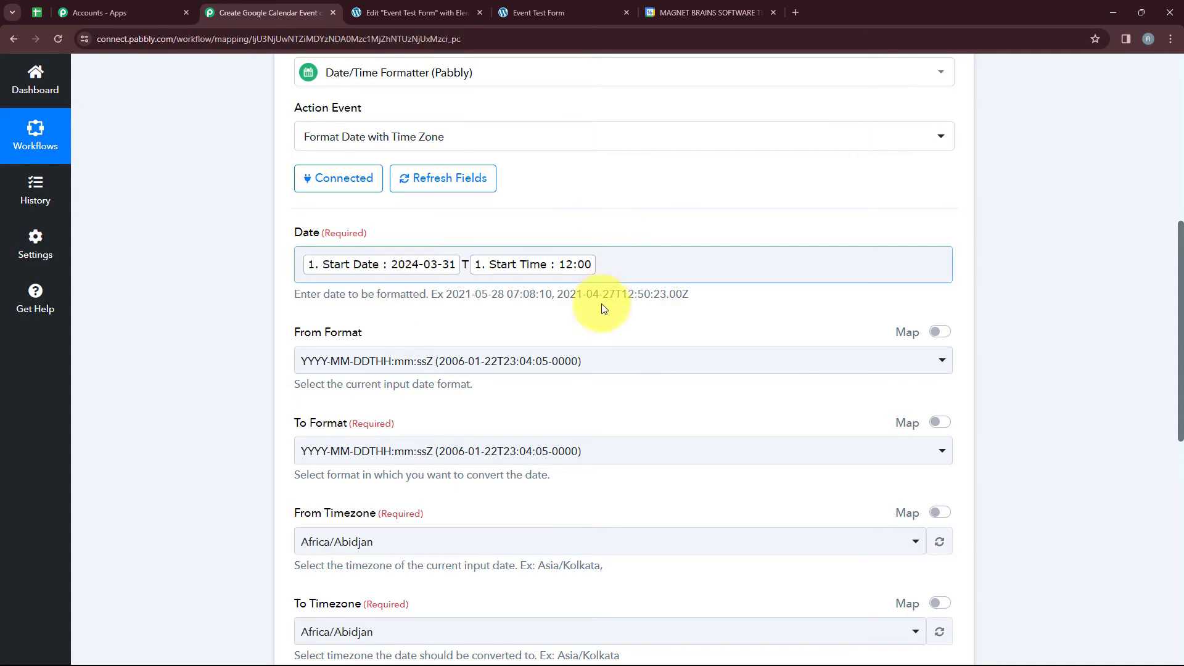
{"action": "left_click", "coordinate": [397, 451]}
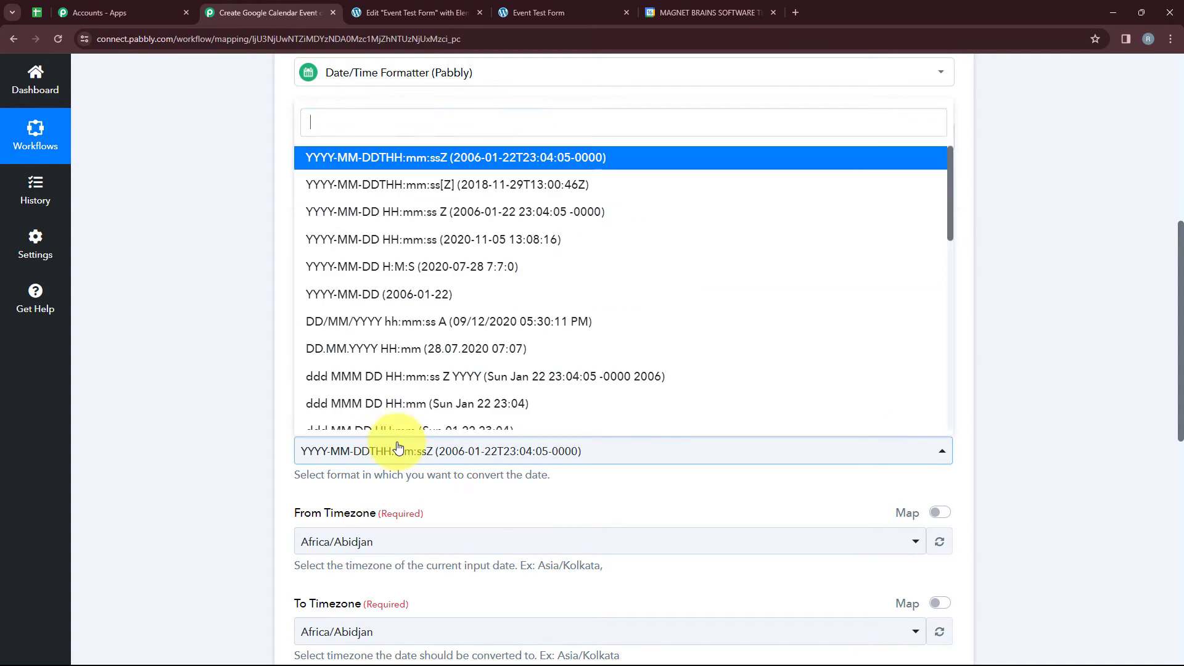
{"action": "left_click", "coordinate": [472, 186]}
{"action": "scroll", "coordinate": [480, 405], "scroll_direction": "down", "scroll_amount": 1}
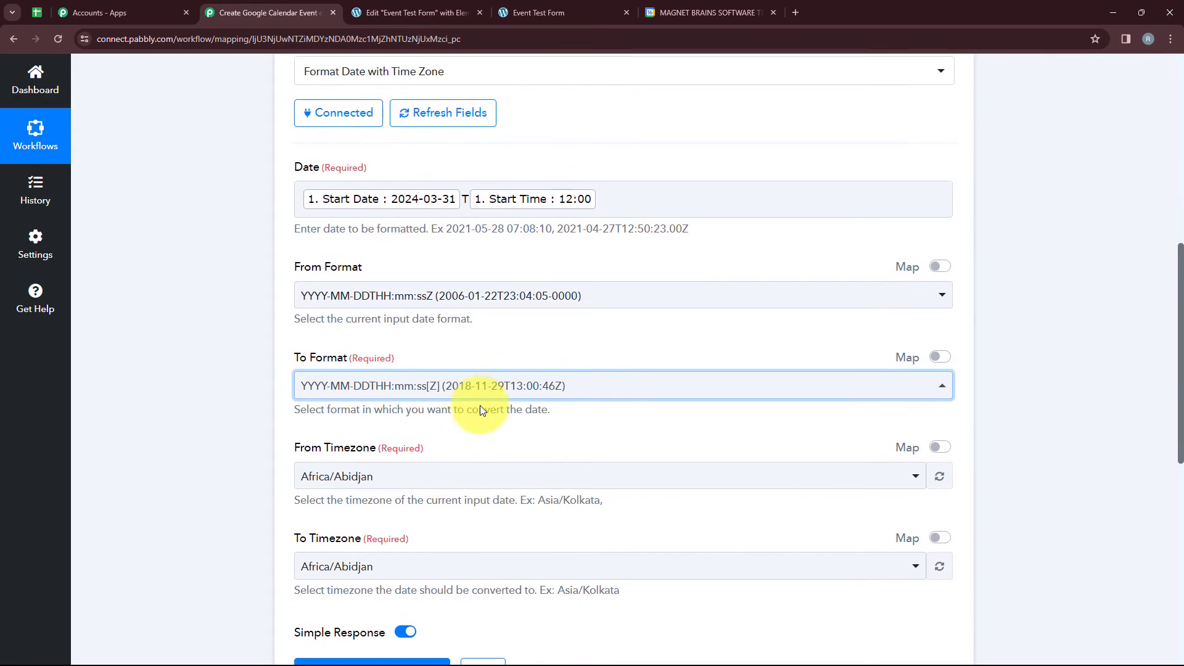
Set the formatter's From Timezone to Asia/Kolkata and its To Timezone to Etc/UTC.
{"action": "scroll", "coordinate": [482, 410], "scroll_direction": "down", "scroll_amount": 2}
{"action": "left_click", "coordinate": [388, 358]}
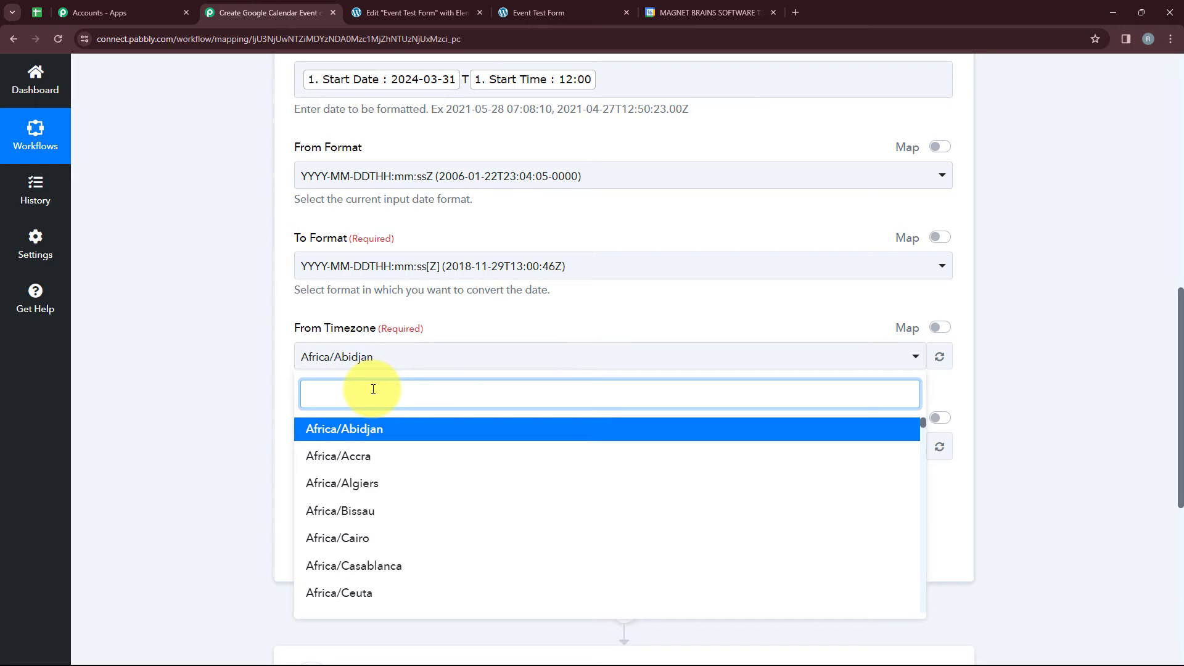
{"action": "type", "text": "Asia"}
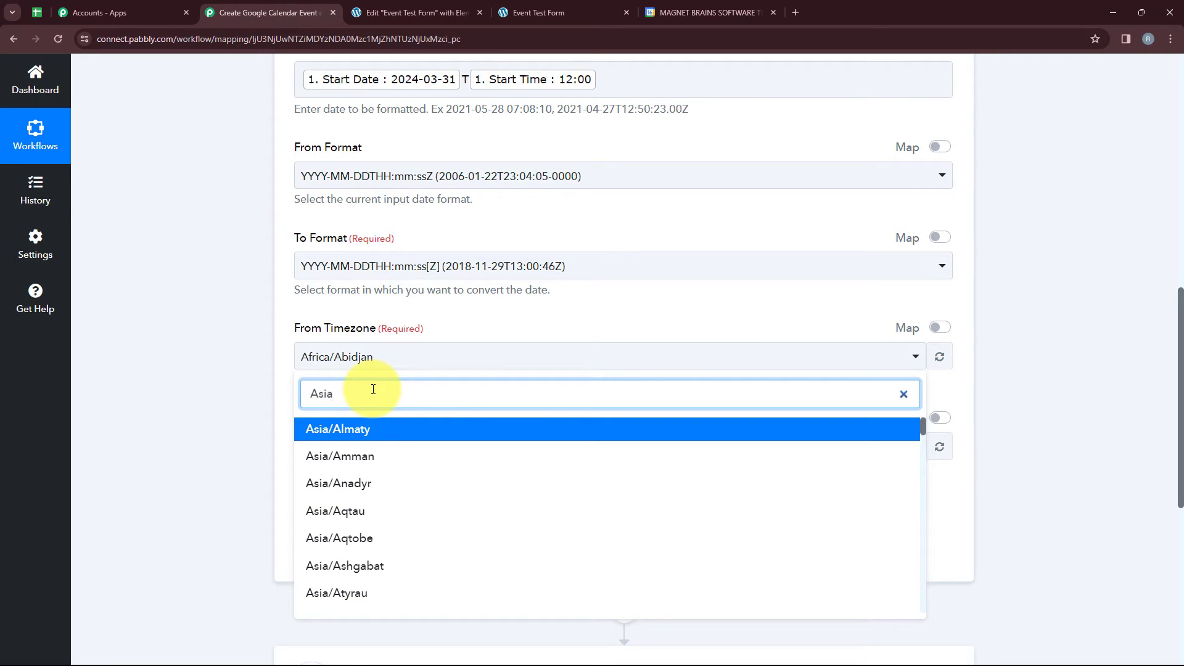
{"action": "type", "text": "/Kol"}
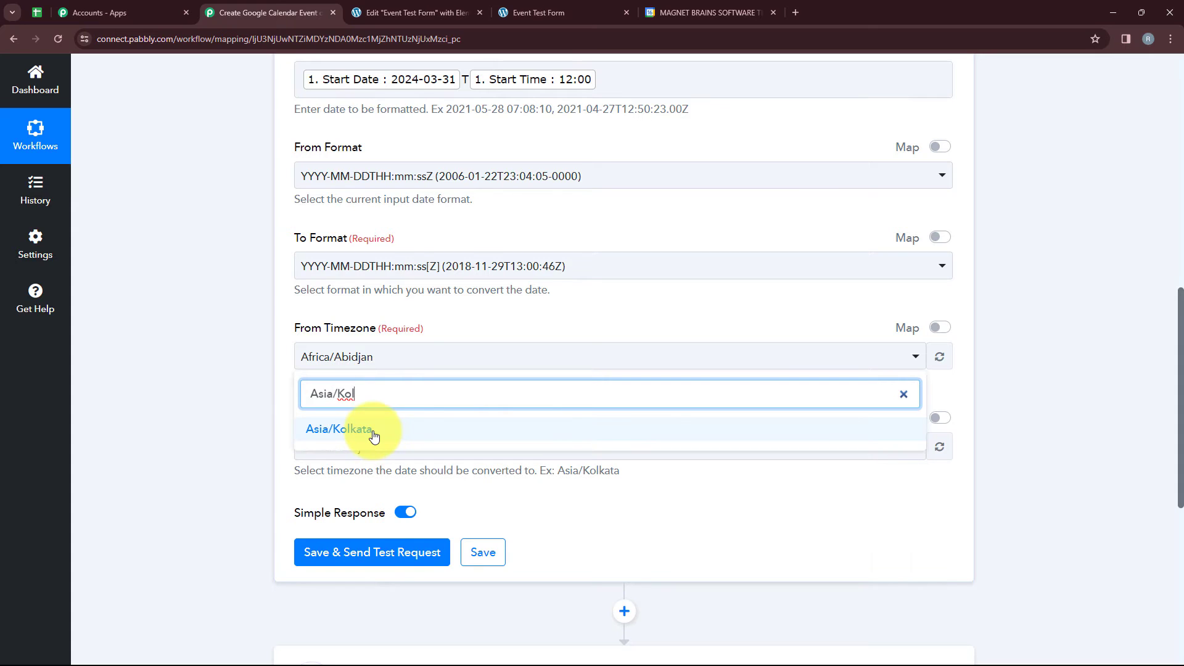
{"action": "left_click", "coordinate": [369, 435]}
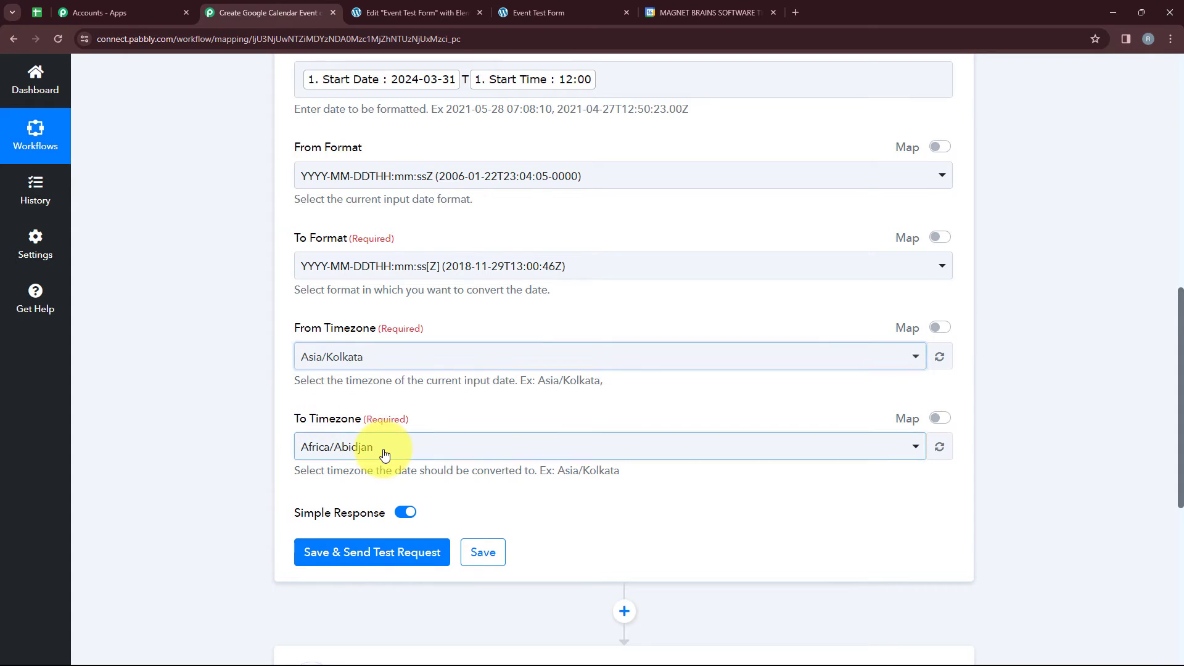
{"action": "left_click", "coordinate": [391, 447]}
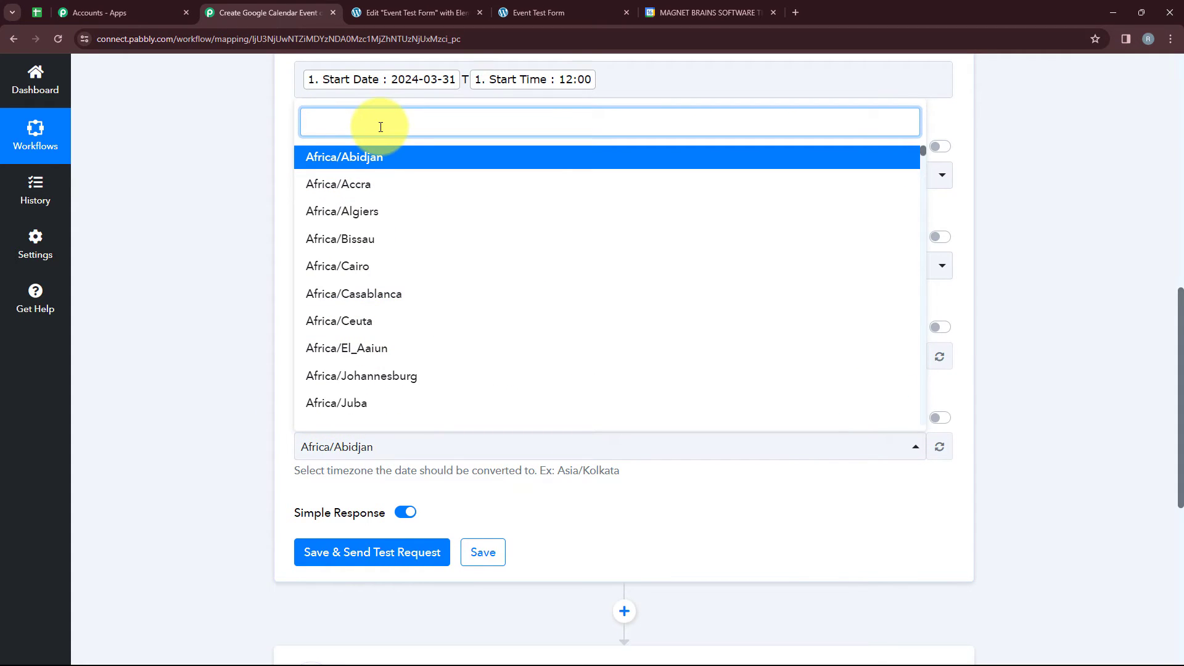
{"action": "type", "text": "ut"}
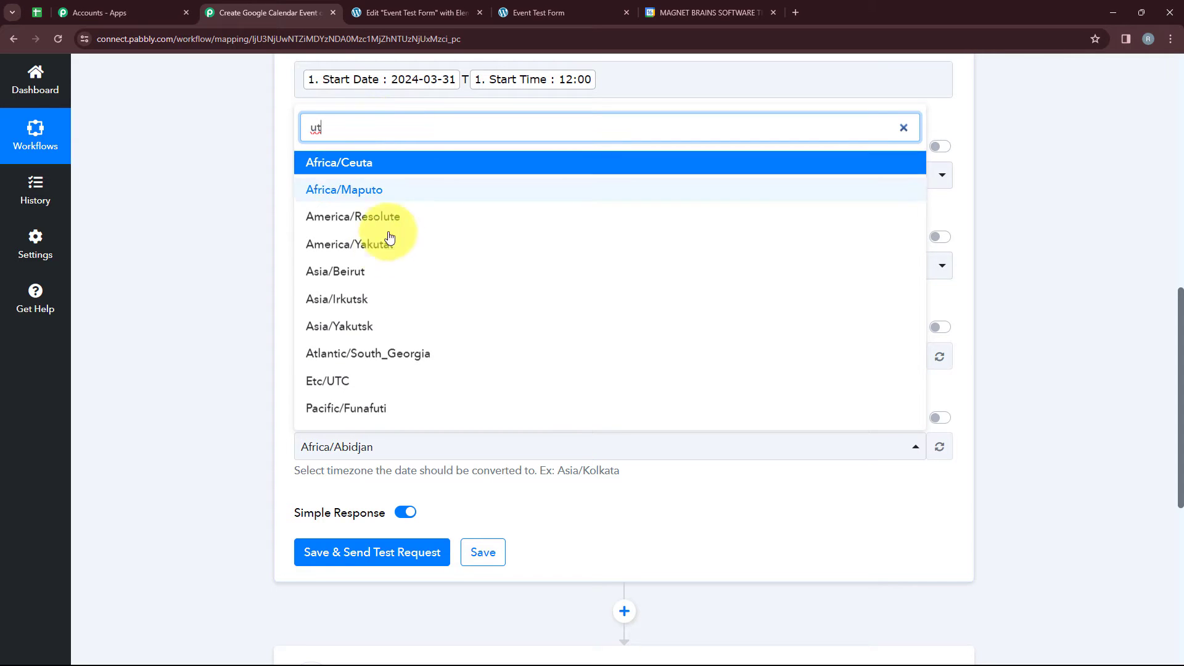
{"action": "left_click", "coordinate": [389, 387]}
{"action": "scroll", "coordinate": [336, 557], "scroll_direction": "down", "scroll_amount": 2}
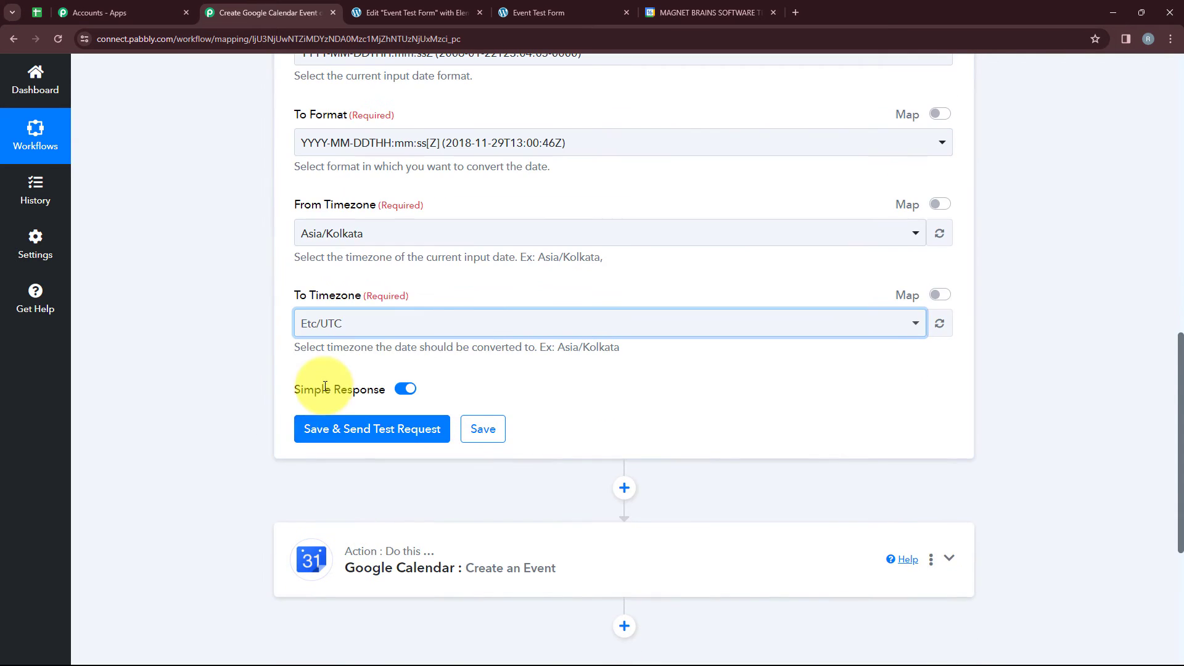
Save the start date formatter, send a test request and check the formatted date in the response.
{"action": "left_click", "coordinate": [402, 428]}
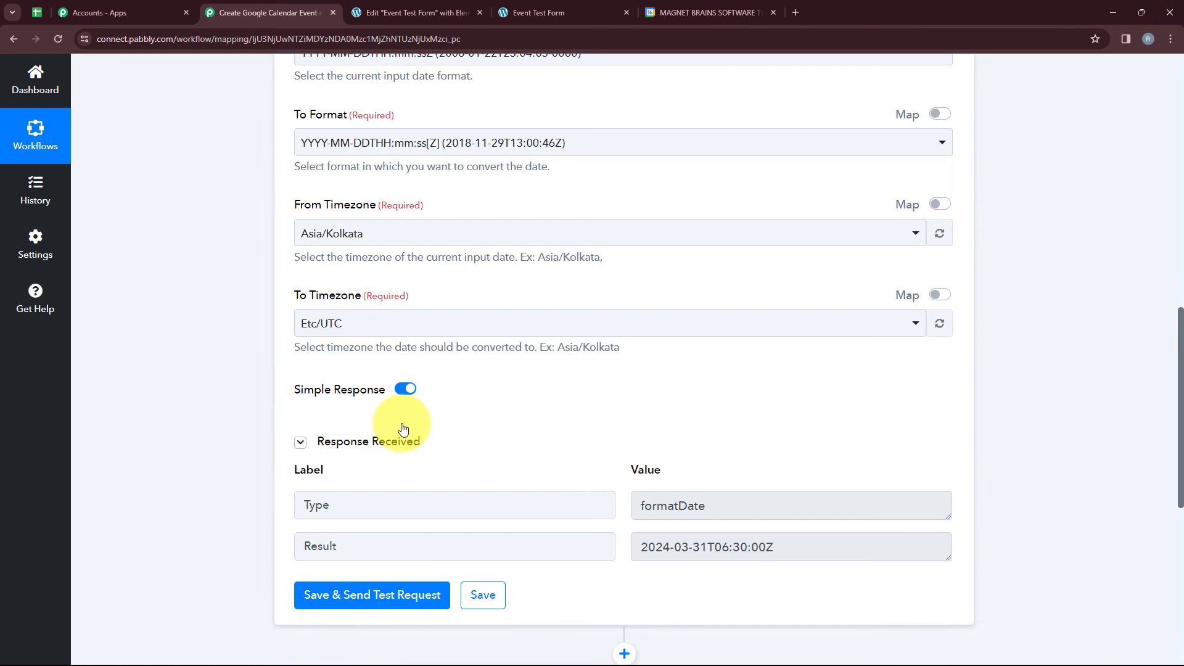
{"action": "scroll", "coordinate": [402, 426], "scroll_direction": "down", "scroll_amount": 2}
{"action": "left_click", "coordinate": [799, 429]}
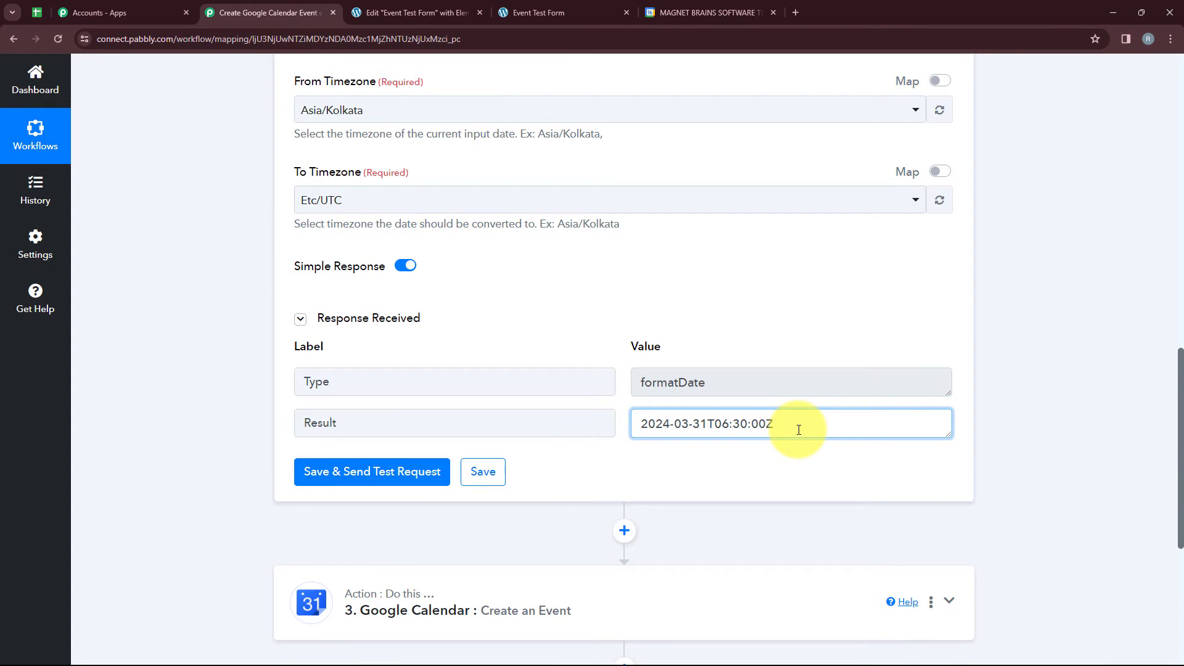
{"action": "left_click_drag", "start_coordinate": [798, 430], "coordinate": [628, 413]}
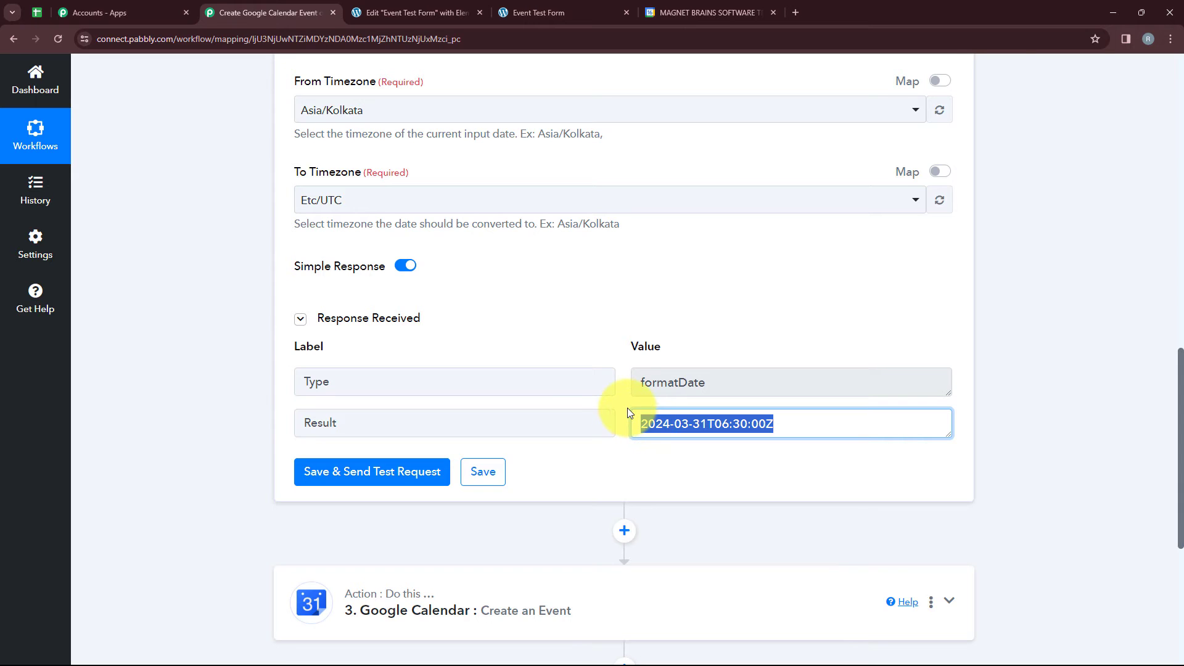
Clone the Date/Time Formatter step that formats the start date and time, and acknowledge the confirmation.
{"action": "scroll", "coordinate": [410, 231], "scroll_direction": "up", "scroll_amount": 6}
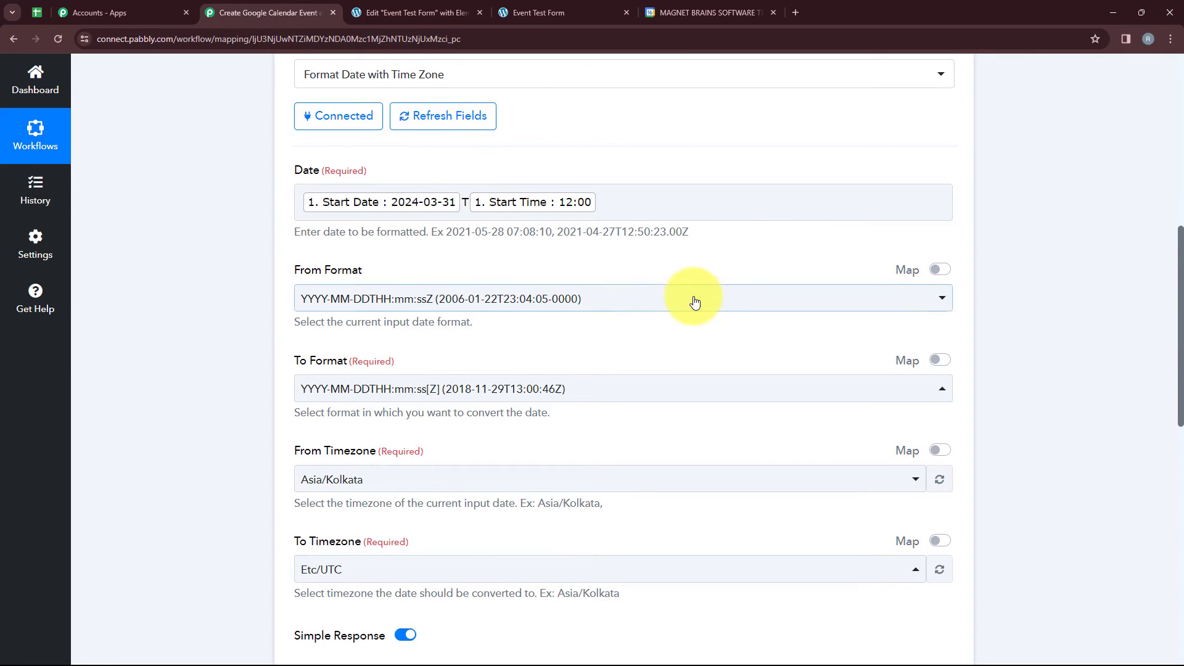
{"action": "scroll", "coordinate": [462, 409], "scroll_direction": "down", "scroll_amount": 1}
{"action": "scroll", "coordinate": [462, 406], "scroll_direction": "up", "scroll_amount": 4}
{"action": "scroll", "coordinate": [898, 291], "scroll_direction": "up", "scroll_amount": 2}
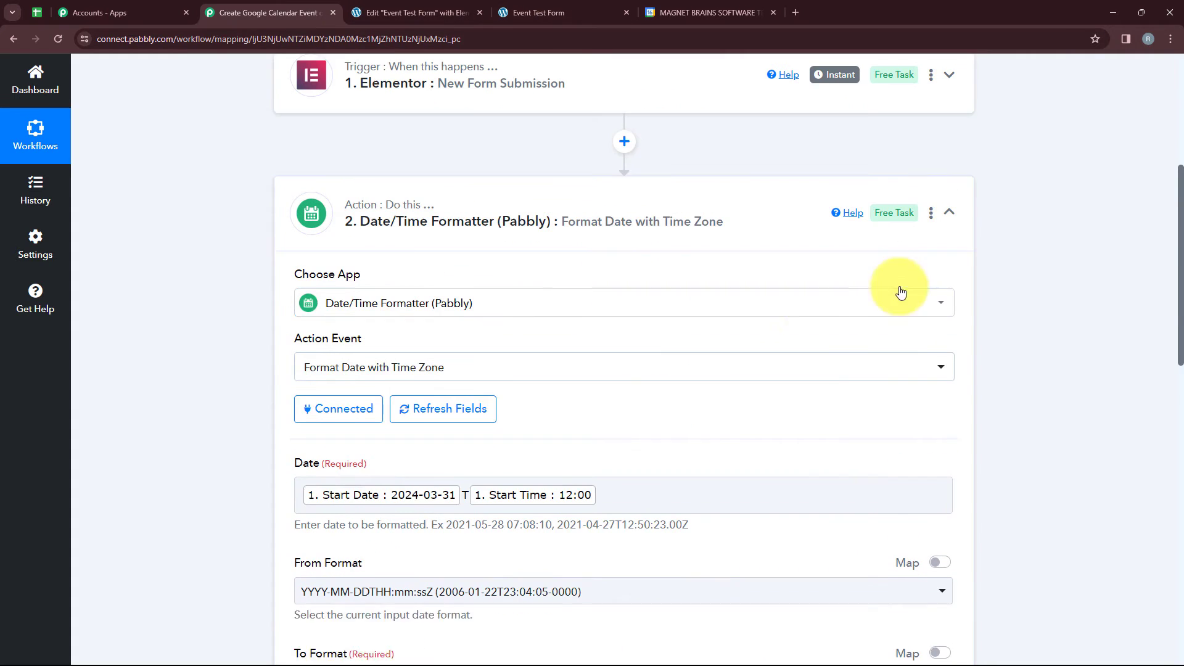
{"action": "left_click", "coordinate": [931, 229]}
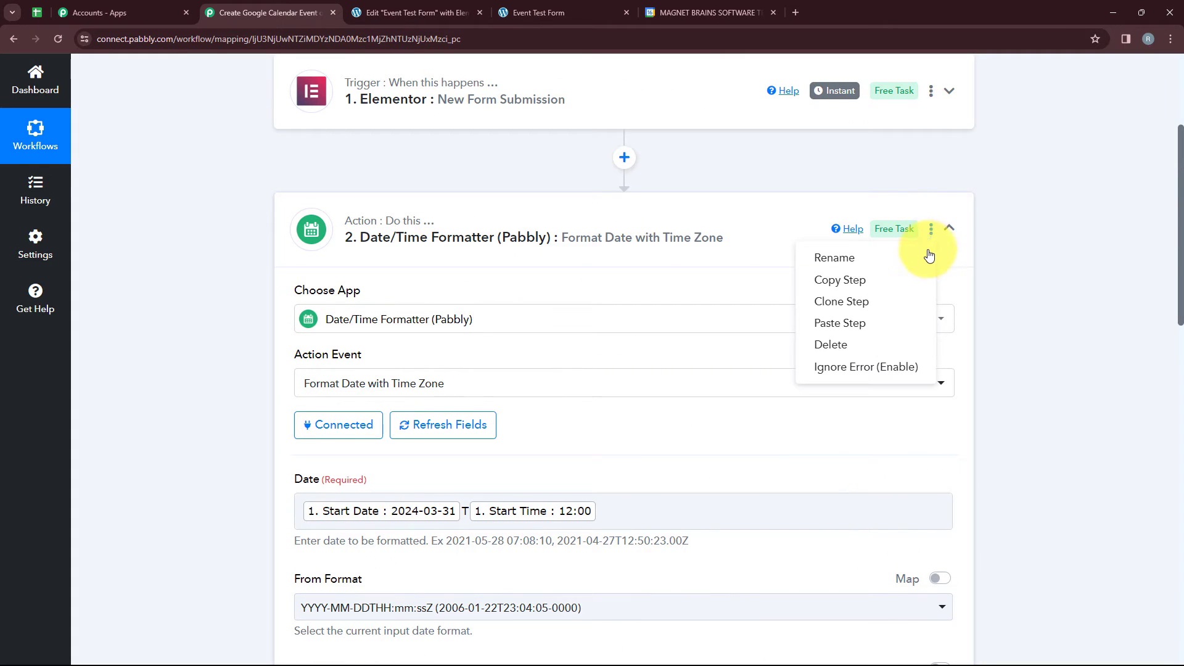
{"action": "left_click", "coordinate": [844, 301]}
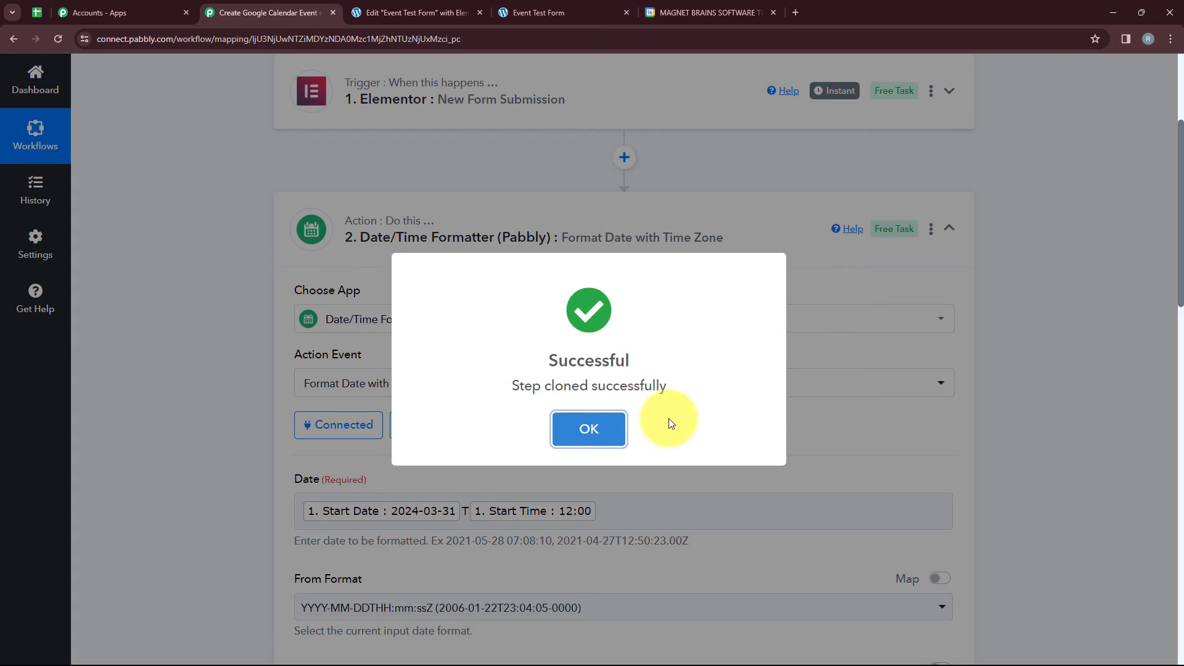
{"action": "left_click", "coordinate": [603, 423]}
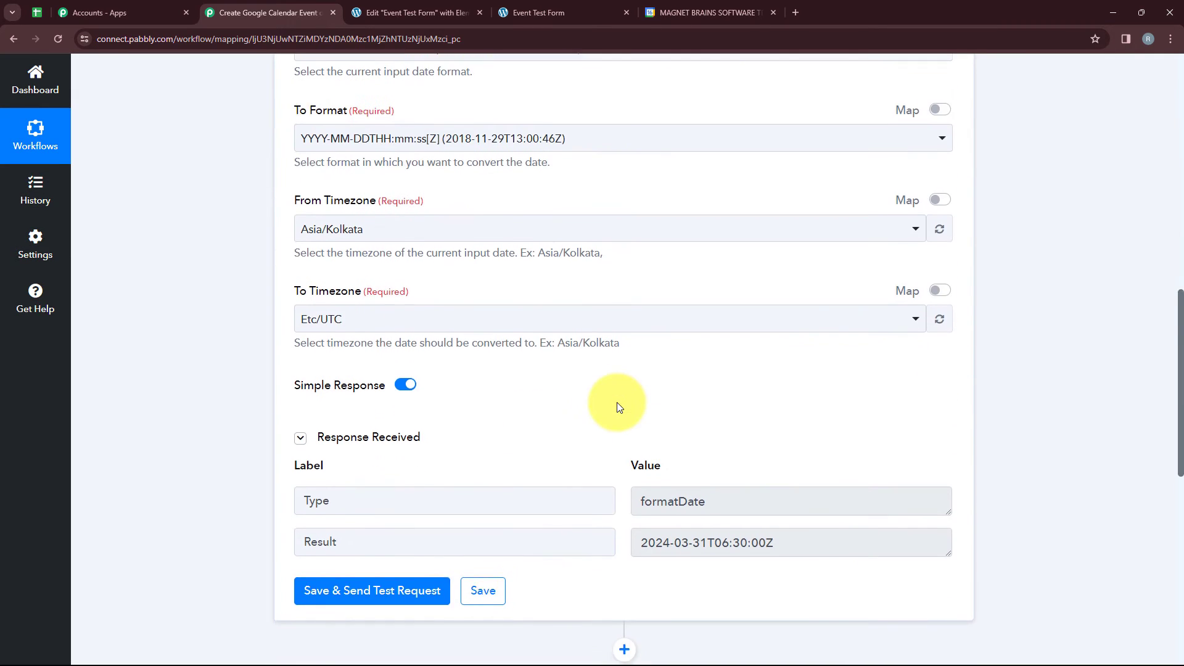
{"action": "left_click", "coordinate": [526, 431]}
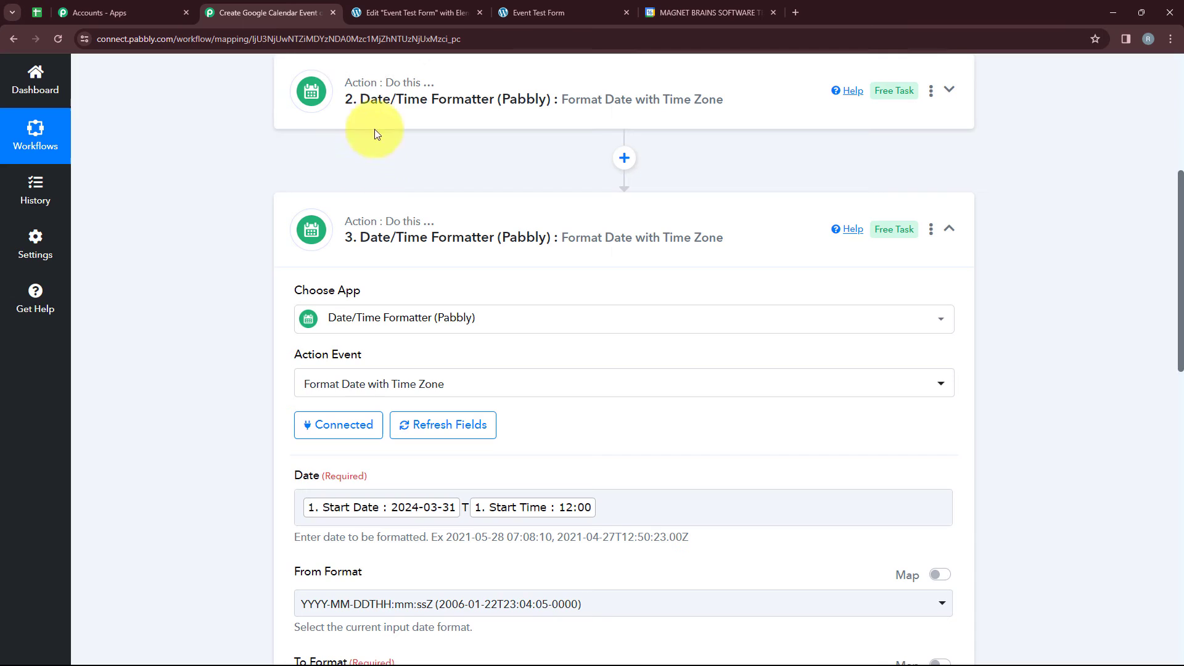
Remove Start Date and Start Time from the cloned formatter's Date field and map the form's End Date before the T.
{"action": "scroll", "coordinate": [544, 279], "scroll_direction": "down", "scroll_amount": 5}
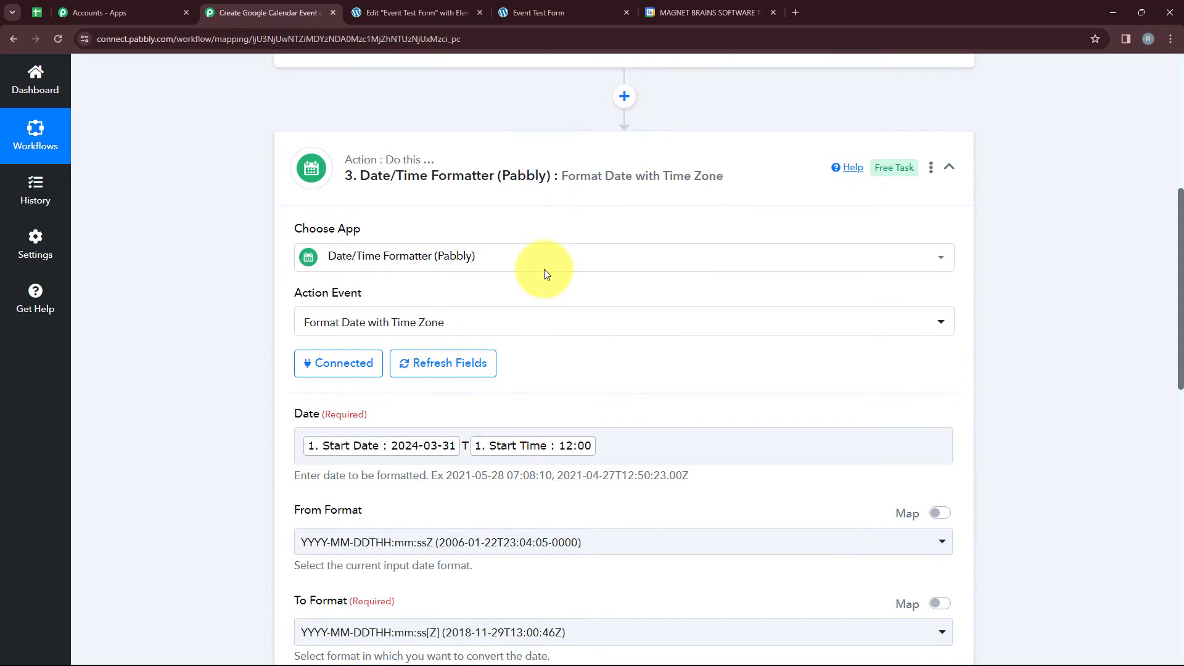
{"action": "scroll", "coordinate": [549, 291], "scroll_direction": "up", "scroll_amount": 2}
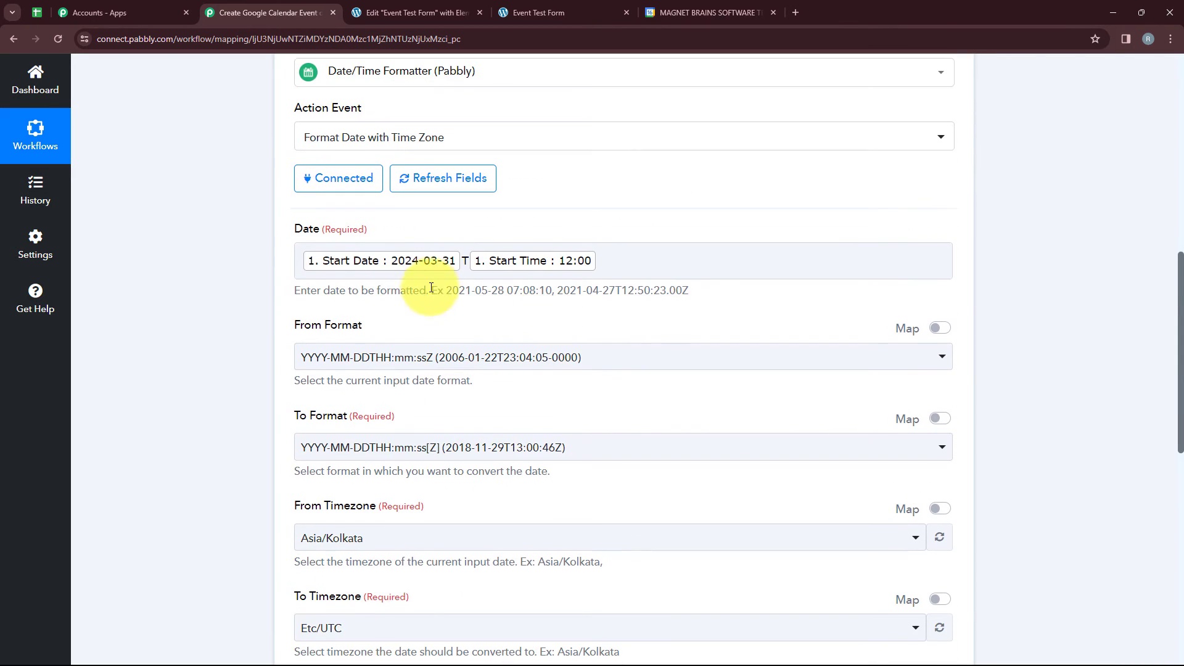
{"action": "left_click", "coordinate": [357, 259]}
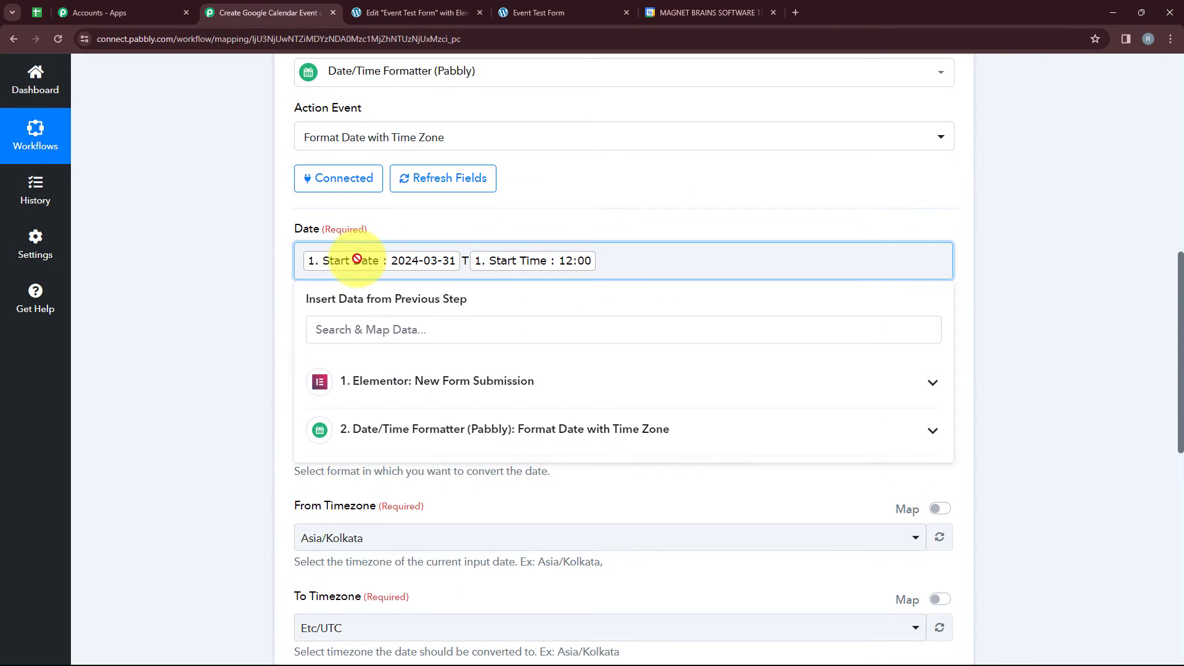
{"action": "key", "text": "BackSpace"}
{"action": "key", "text": "BackSpace"}
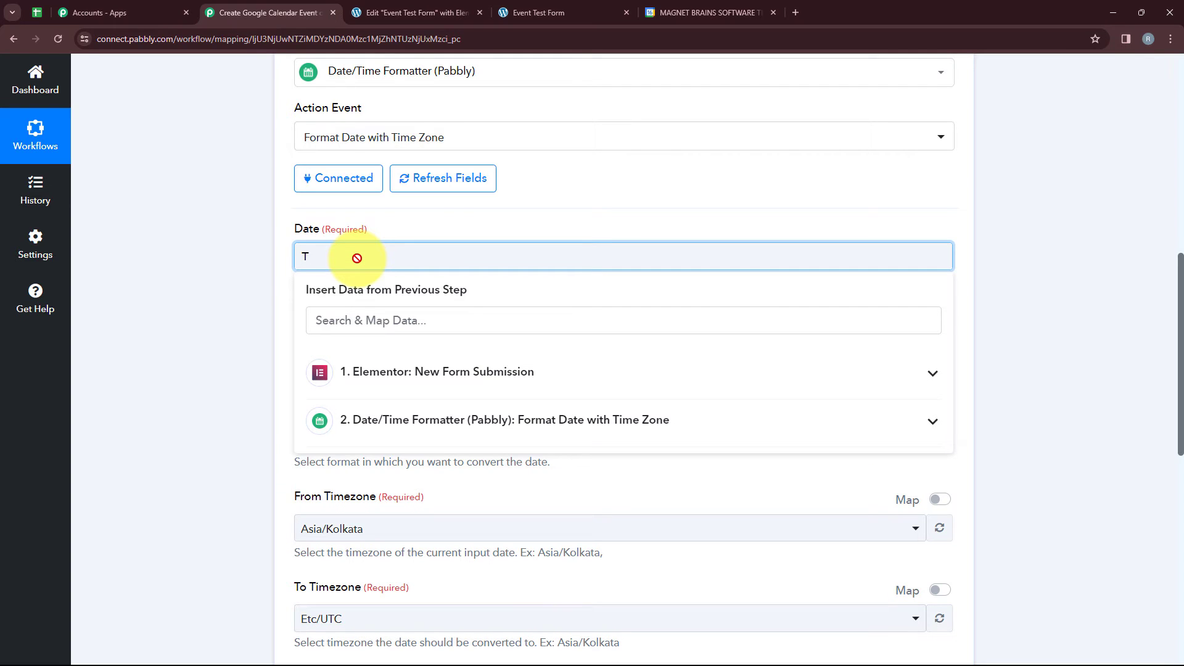
{"action": "left_click", "coordinate": [397, 373]}
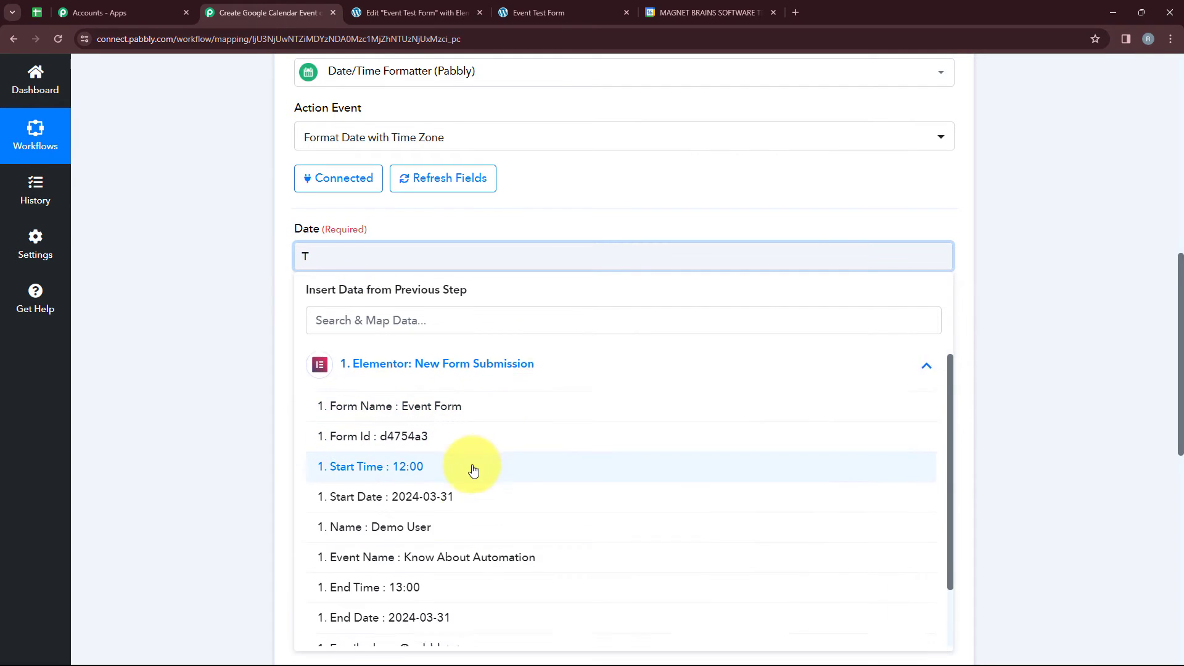
{"action": "scroll", "coordinate": [469, 494], "scroll_direction": "down", "scroll_amount": 2}
{"action": "left_click", "coordinate": [444, 561]}
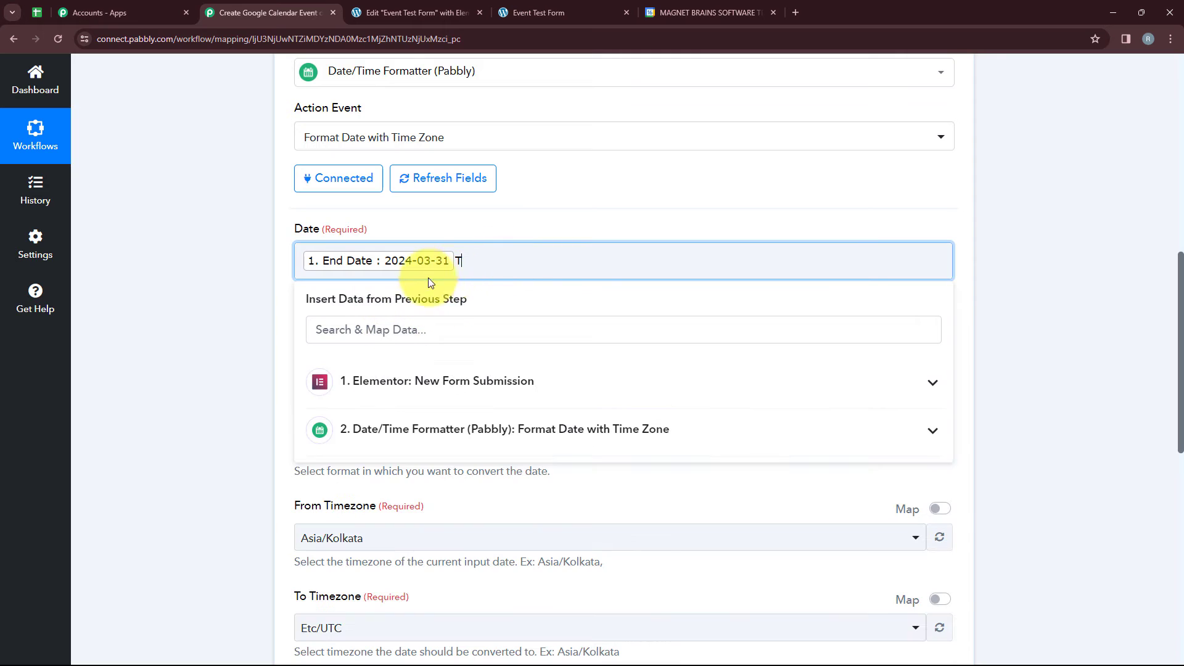
Map the form's End Time after the T in the cloned formatter's Date field.
{"action": "left_click", "coordinate": [491, 428]}
{"action": "left_click", "coordinate": [510, 385]}
{"action": "scroll", "coordinate": [444, 468], "scroll_direction": "down", "scroll_amount": 1}
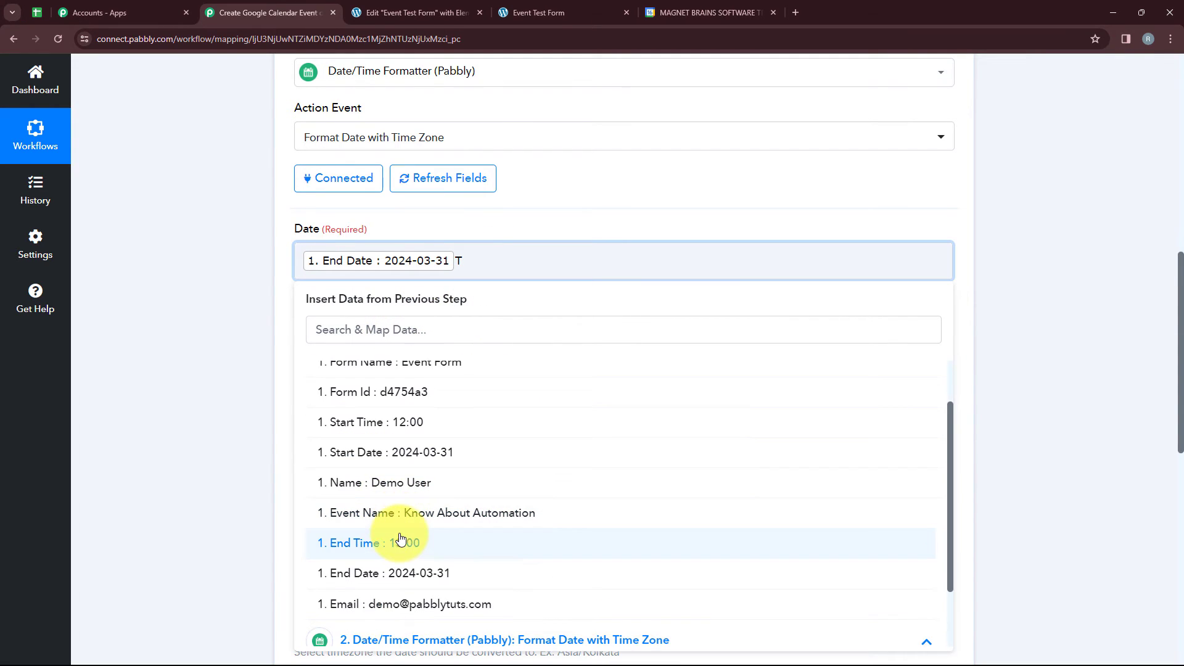
{"action": "left_click", "coordinate": [398, 543]}
{"action": "left_click", "coordinate": [176, 411]}
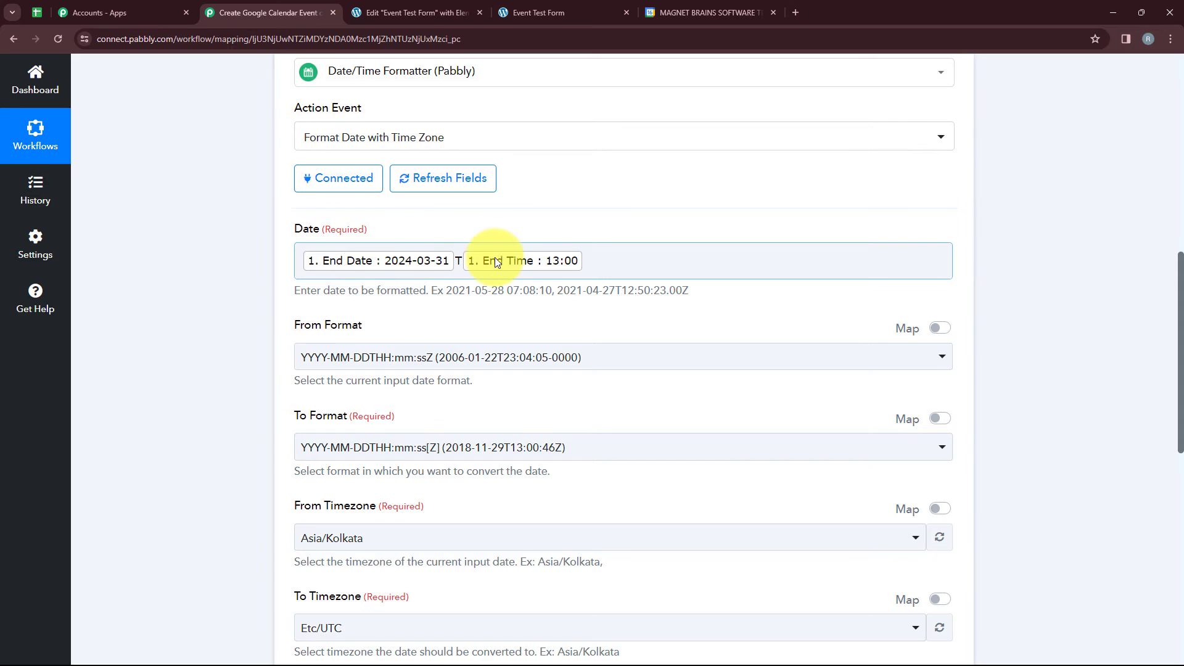
Save the end date formatter, send a test request and check the formatted date in the response.
{"action": "scroll", "coordinate": [542, 264], "scroll_direction": "down", "scroll_amount": 2}
{"action": "scroll", "coordinate": [542, 264], "scroll_direction": "down", "scroll_amount": 2}
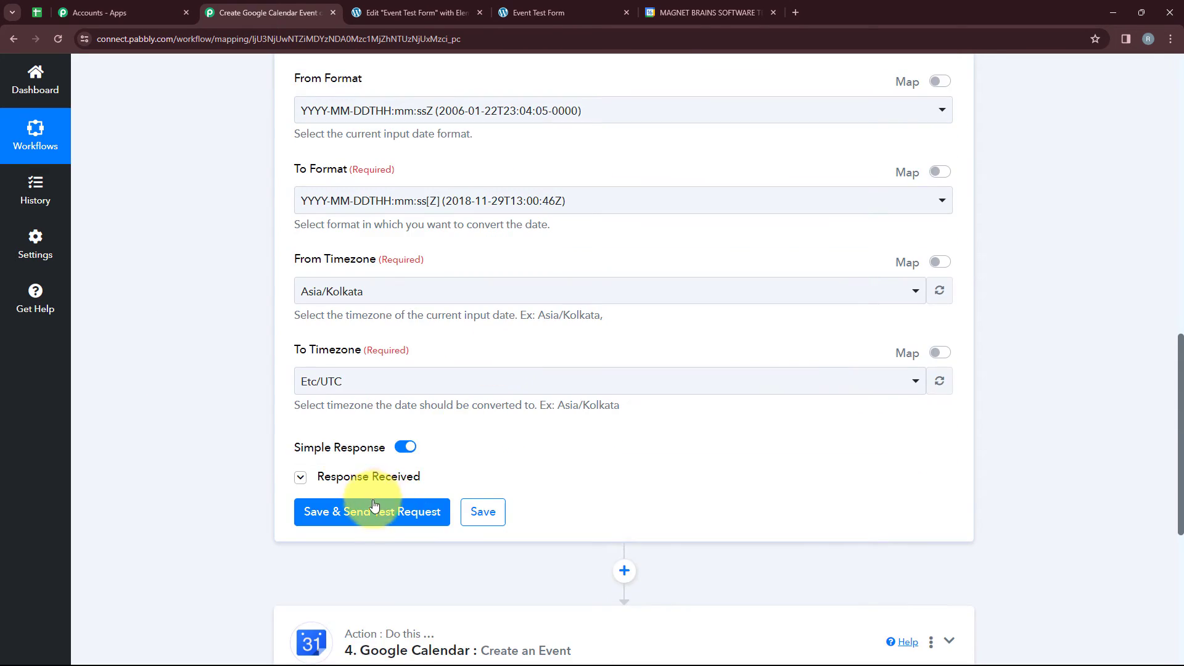
{"action": "left_click", "coordinate": [374, 505]}
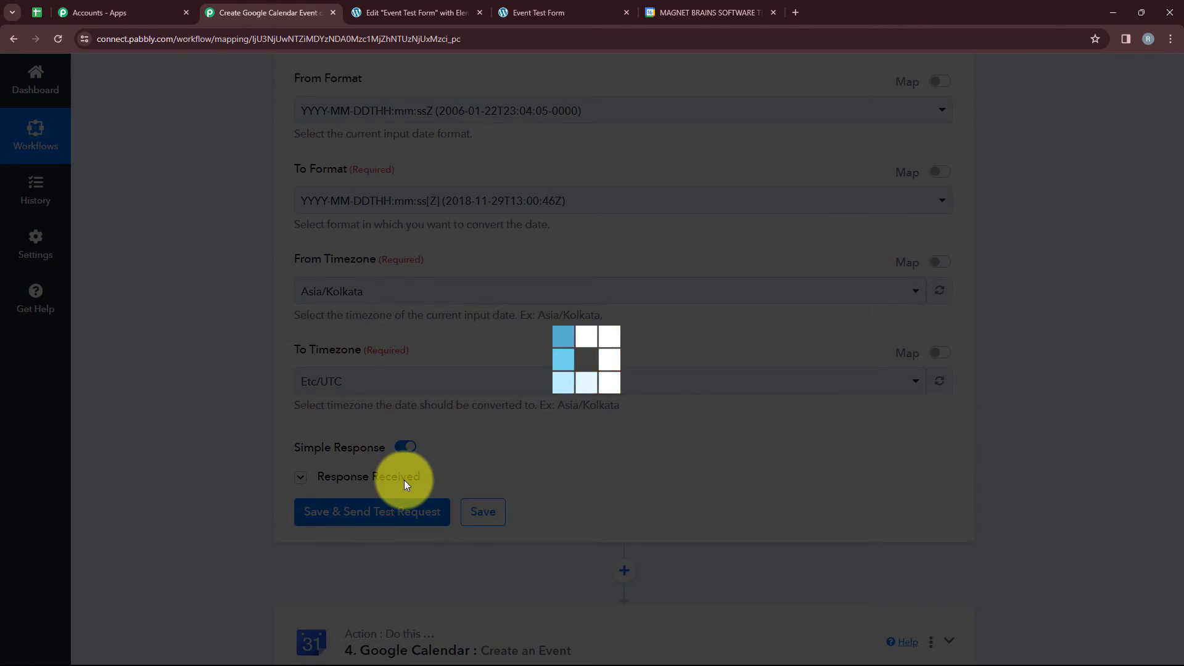
{"action": "scroll", "coordinate": [740, 493], "scroll_direction": "down", "scroll_amount": 1}
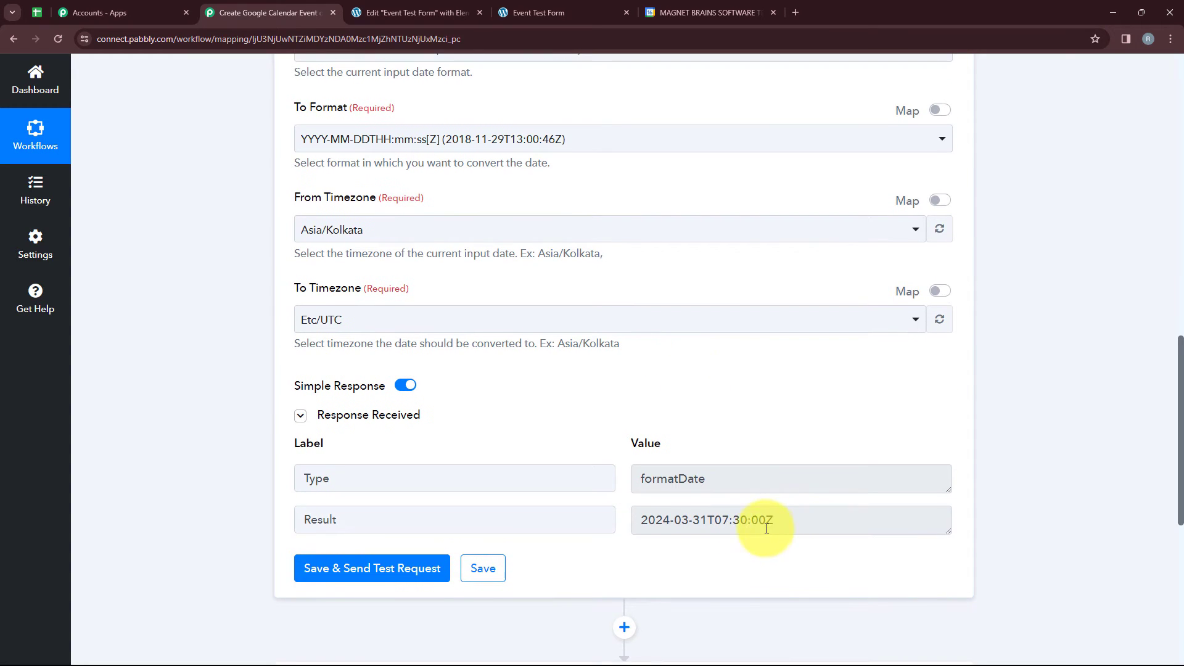
{"action": "left_click_drag", "start_coordinate": [766, 528], "coordinate": [647, 534]}
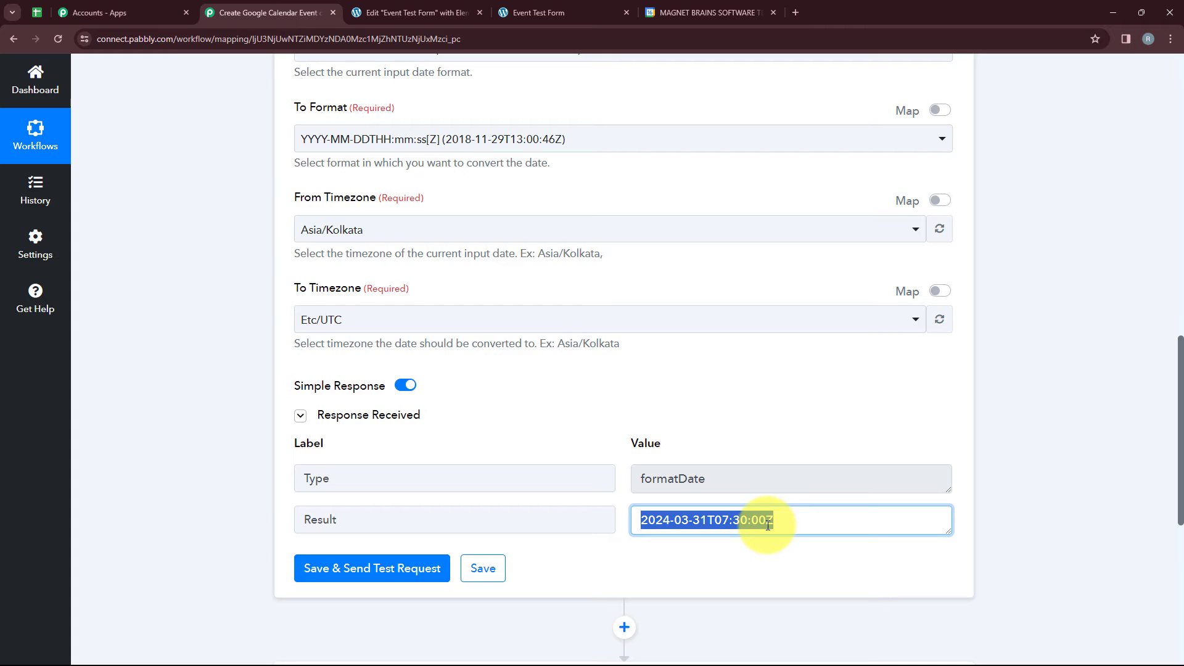
Open the Google Calendar Create an Event action and save its existing connection, Google Calendar #3.
{"action": "scroll", "coordinate": [768, 525], "scroll_direction": "down", "scroll_amount": 2}
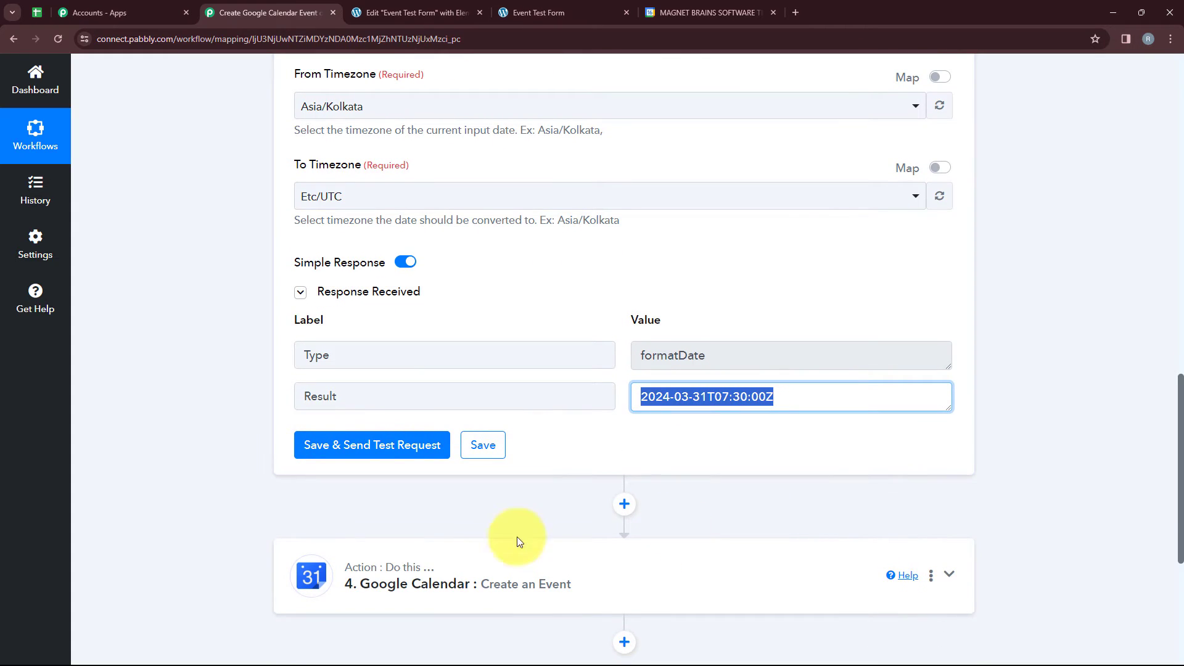
{"action": "left_click", "coordinate": [370, 576]}
{"action": "scroll", "coordinate": [368, 579], "scroll_direction": "up", "scroll_amount": 1}
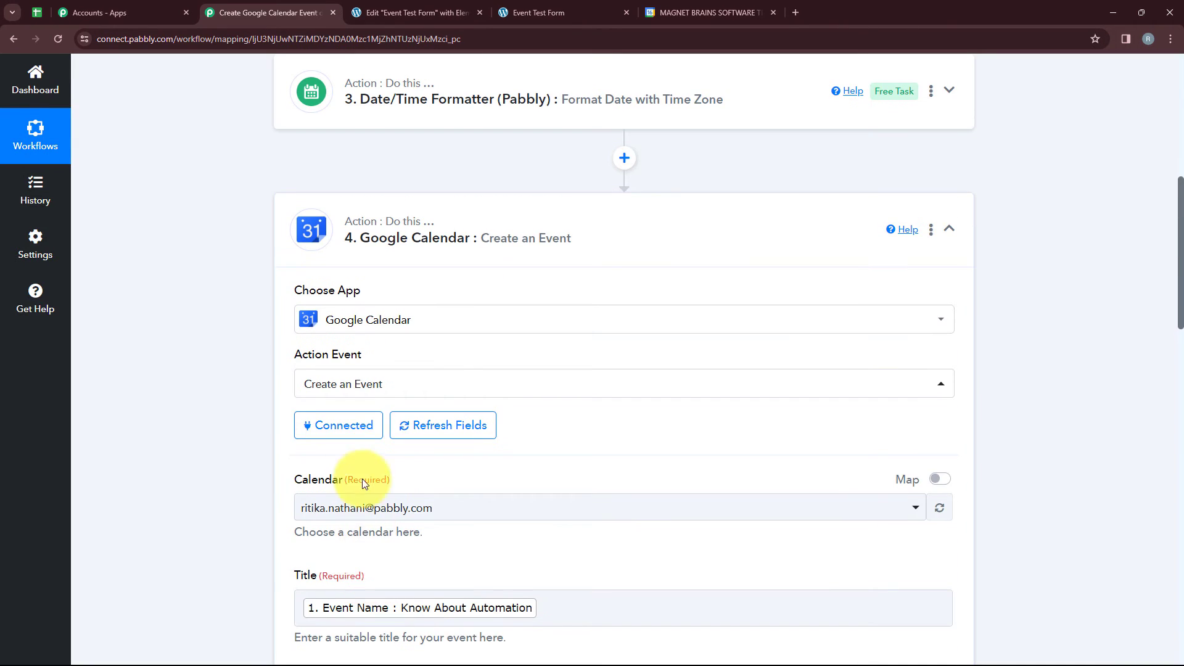
{"action": "left_click", "coordinate": [345, 428]}
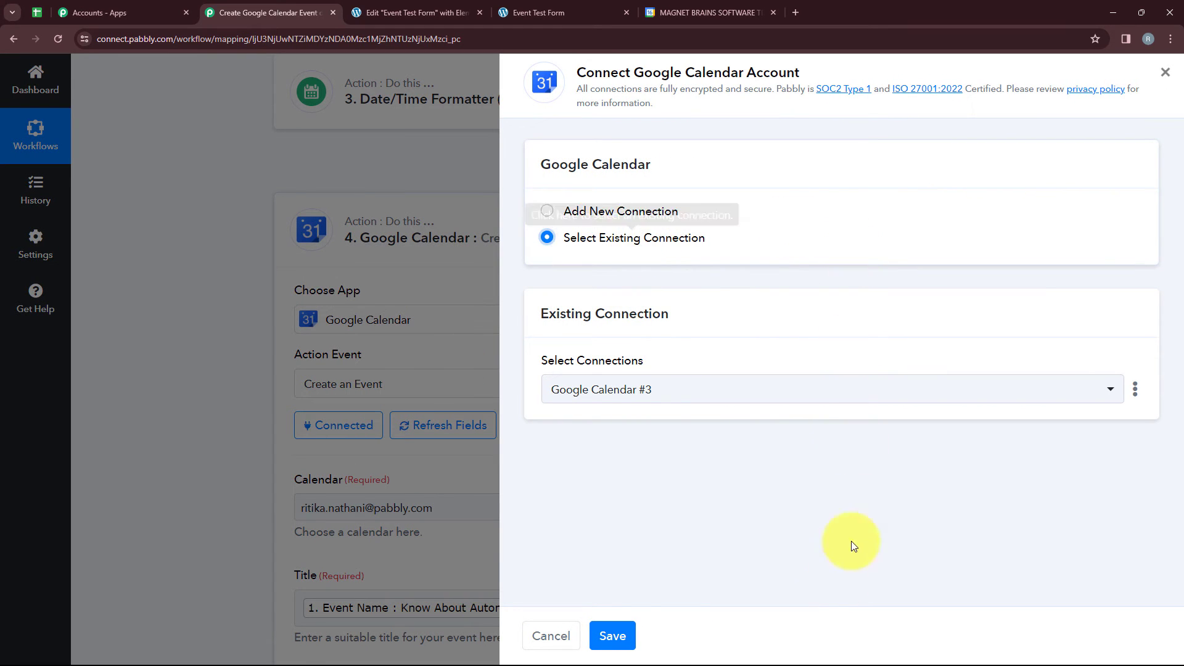
{"action": "left_click", "coordinate": [612, 635]}
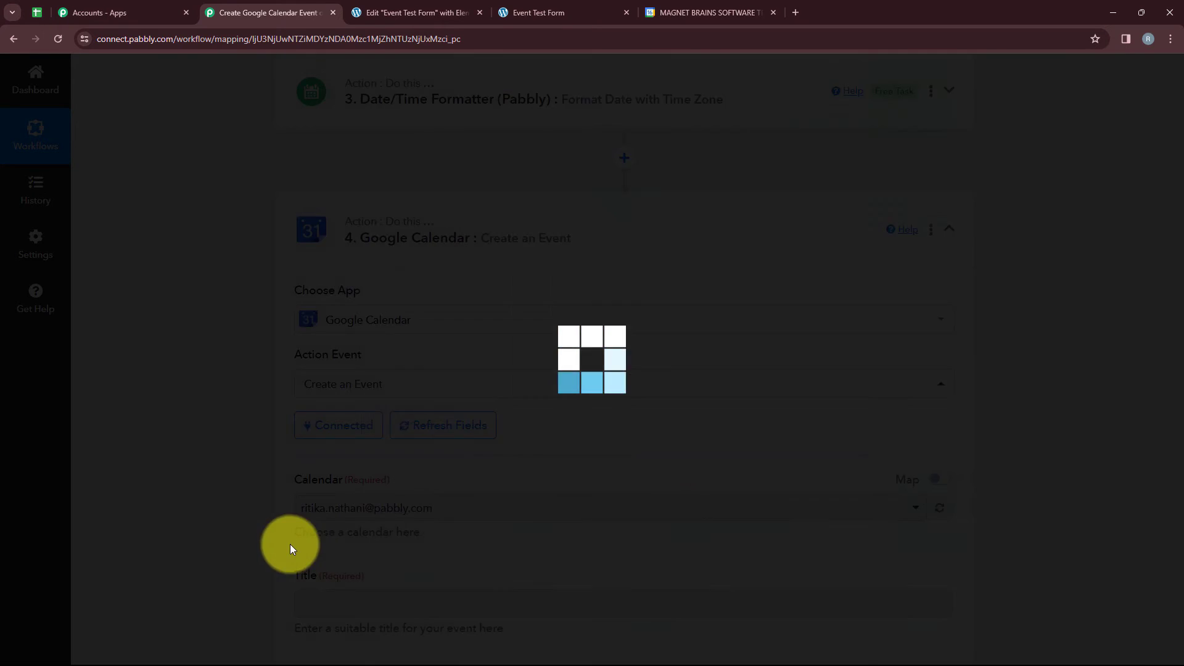
Map the event's Start Date Time to the Result of the step 2 Date/Time Formatter.
{"action": "scroll", "coordinate": [293, 540], "scroll_direction": "down", "scroll_amount": 4}
{"action": "scroll", "coordinate": [292, 542], "scroll_direction": "down", "scroll_amount": 5}
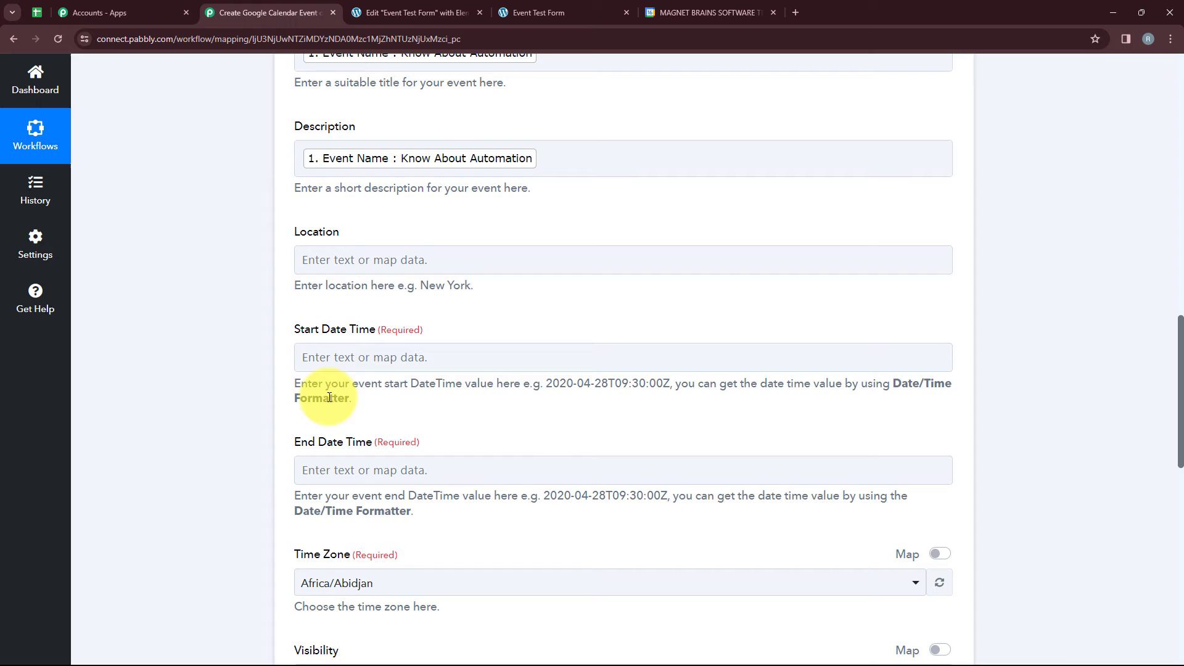
{"action": "left_click", "coordinate": [346, 357]}
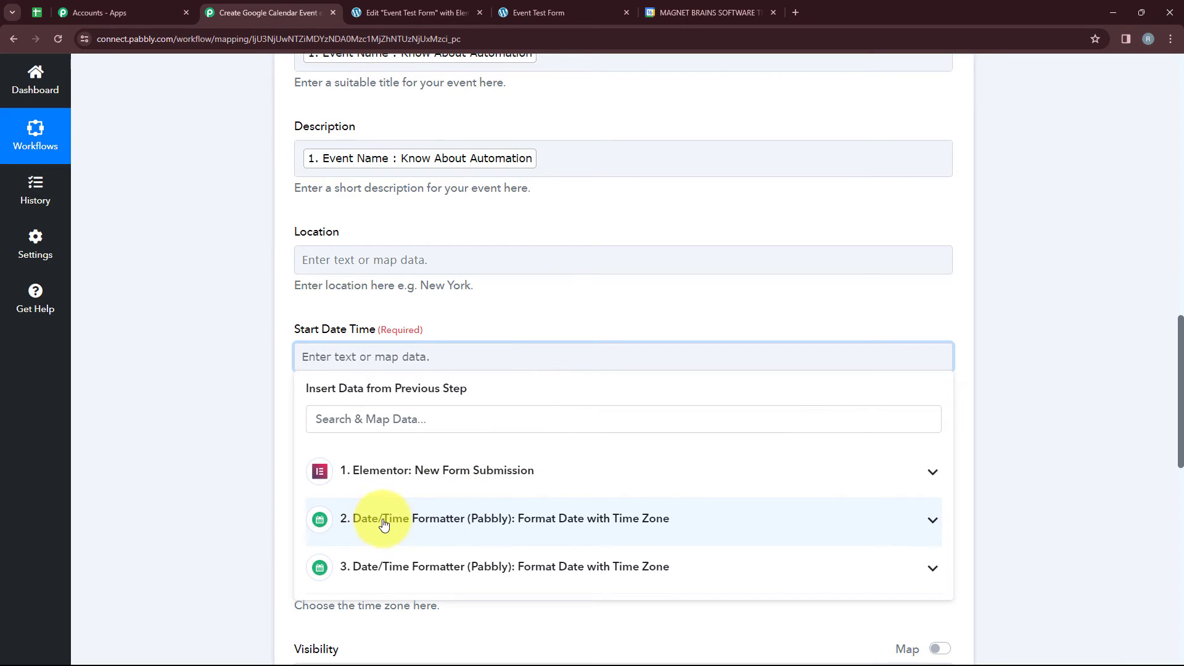
{"action": "left_click", "coordinate": [552, 519]}
{"action": "scroll", "coordinate": [424, 526], "scroll_direction": "down", "scroll_amount": 1}
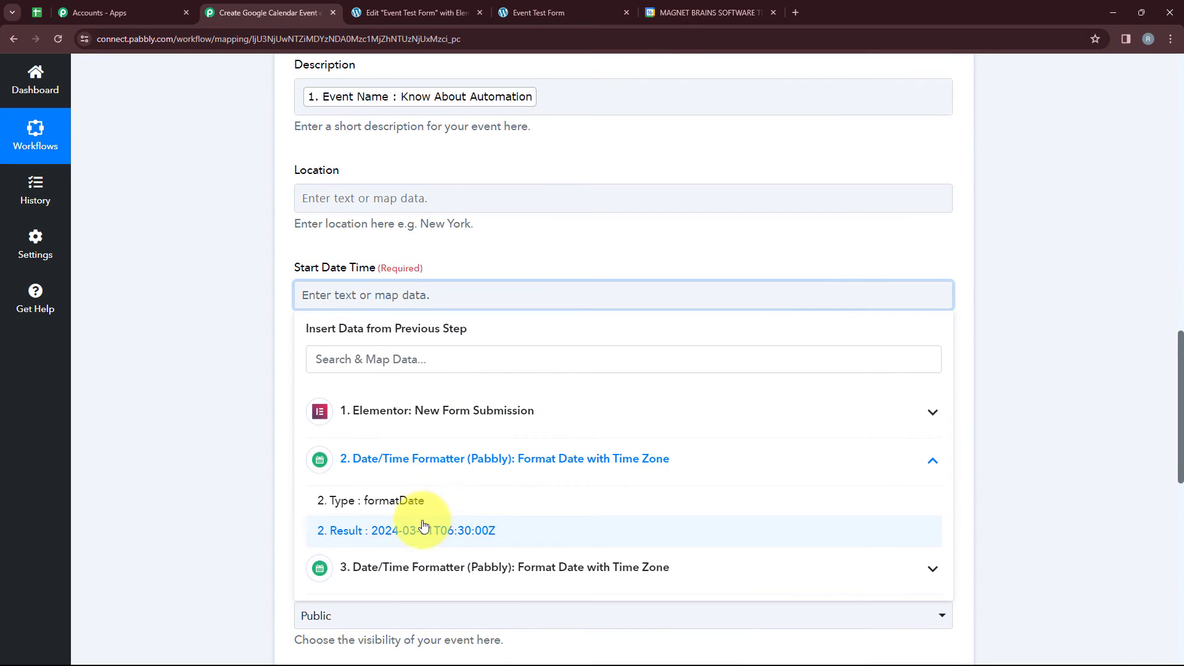
{"action": "left_click", "coordinate": [342, 538]}
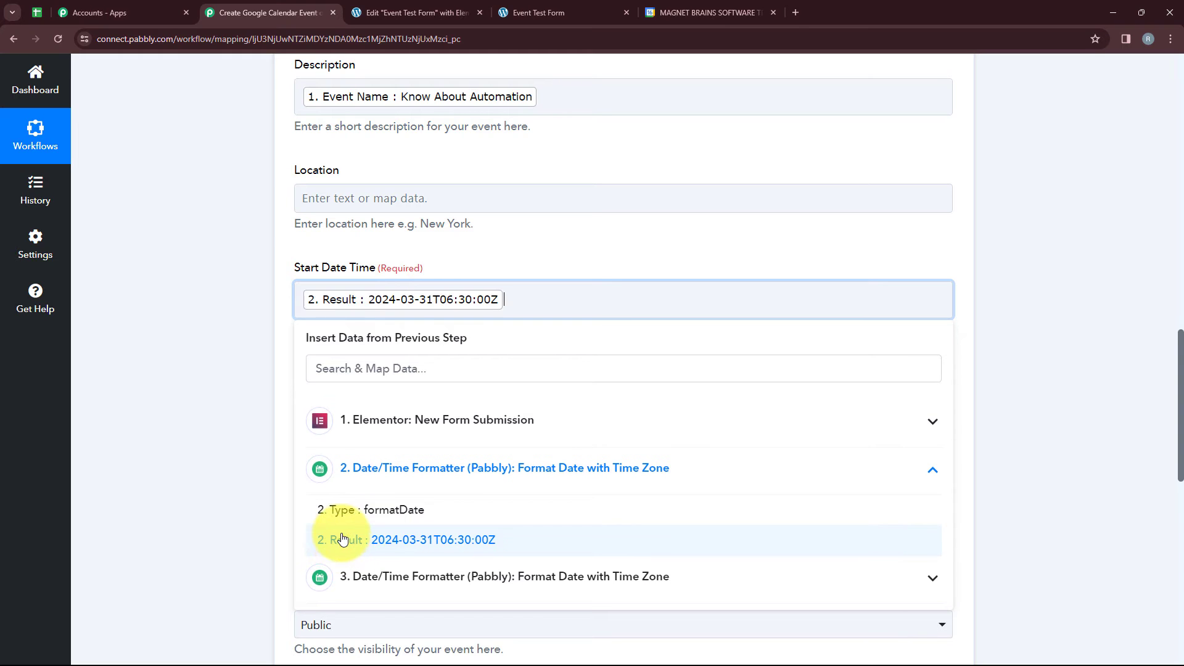
Map the event's End Date Time to the Result of the step 3 Date/Time Formatter.
{"action": "left_click", "coordinate": [339, 428]}
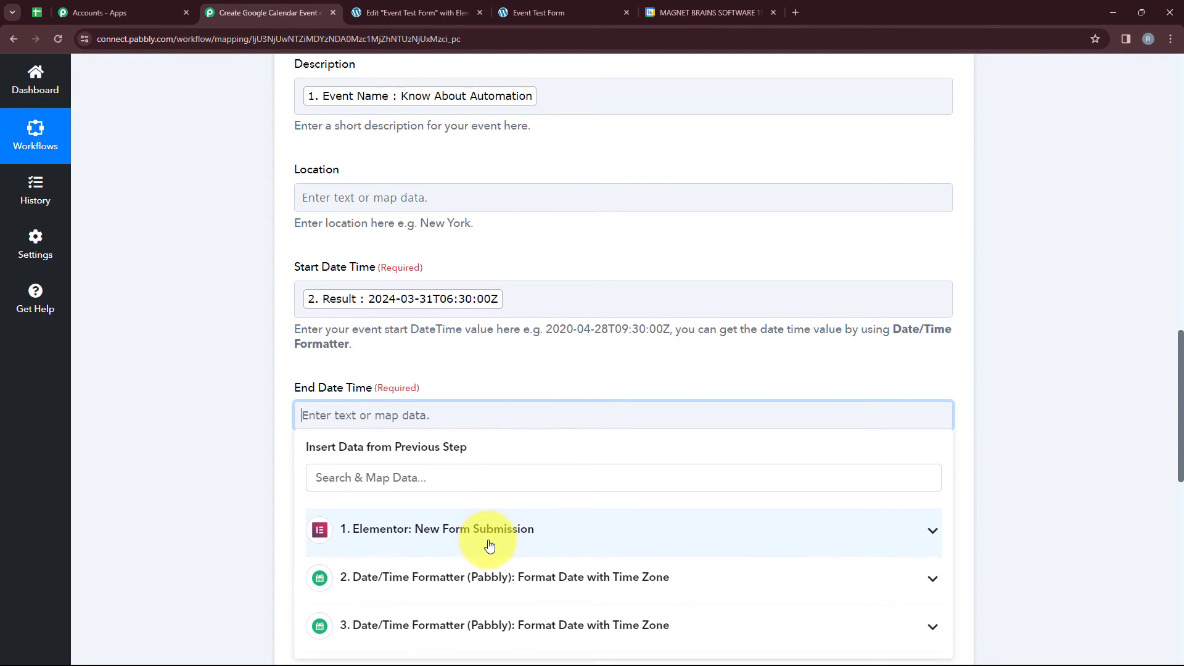
{"action": "scroll", "coordinate": [393, 517], "scroll_direction": "down", "scroll_amount": 2}
{"action": "left_click", "coordinate": [372, 506]}
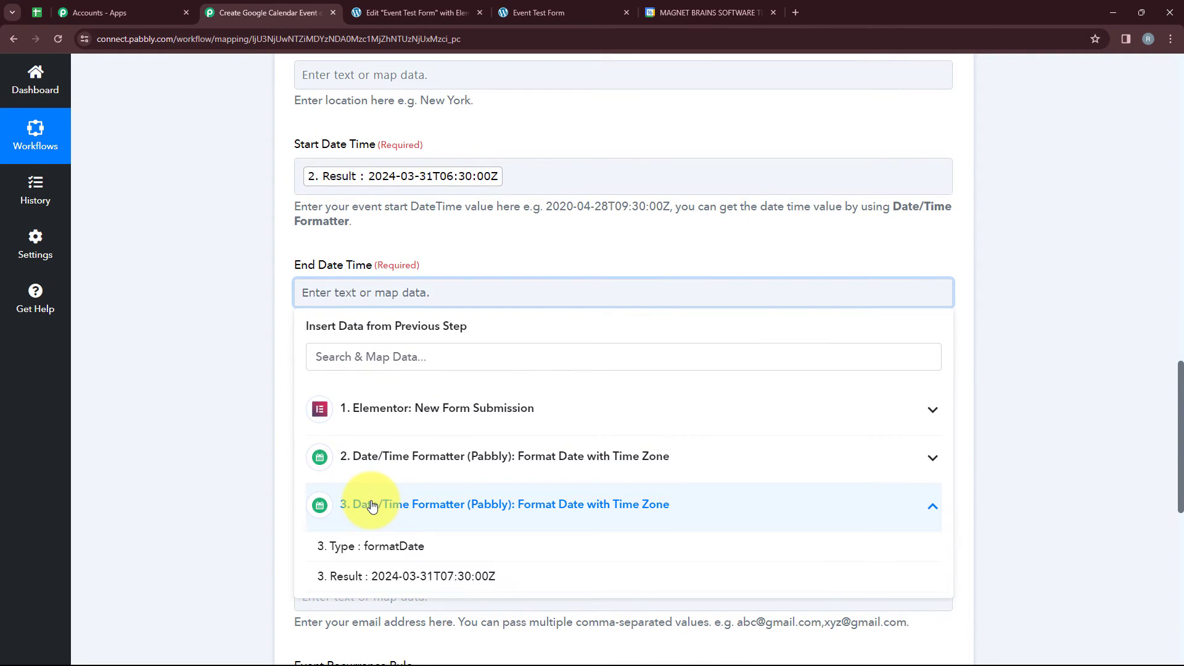
{"action": "left_click", "coordinate": [415, 576]}
{"action": "left_click", "coordinate": [137, 454]}
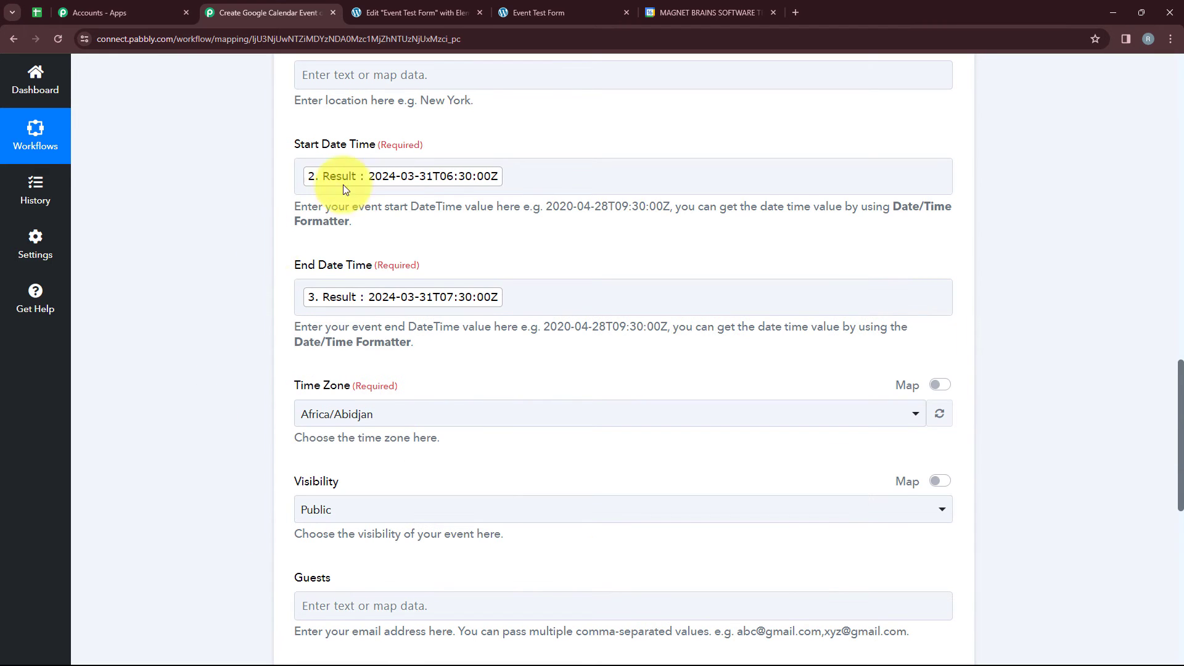
Set the calendar event's Time Zone to Etc/UTC.
{"action": "scroll", "coordinate": [456, 317], "scroll_direction": "down", "scroll_amount": 2}
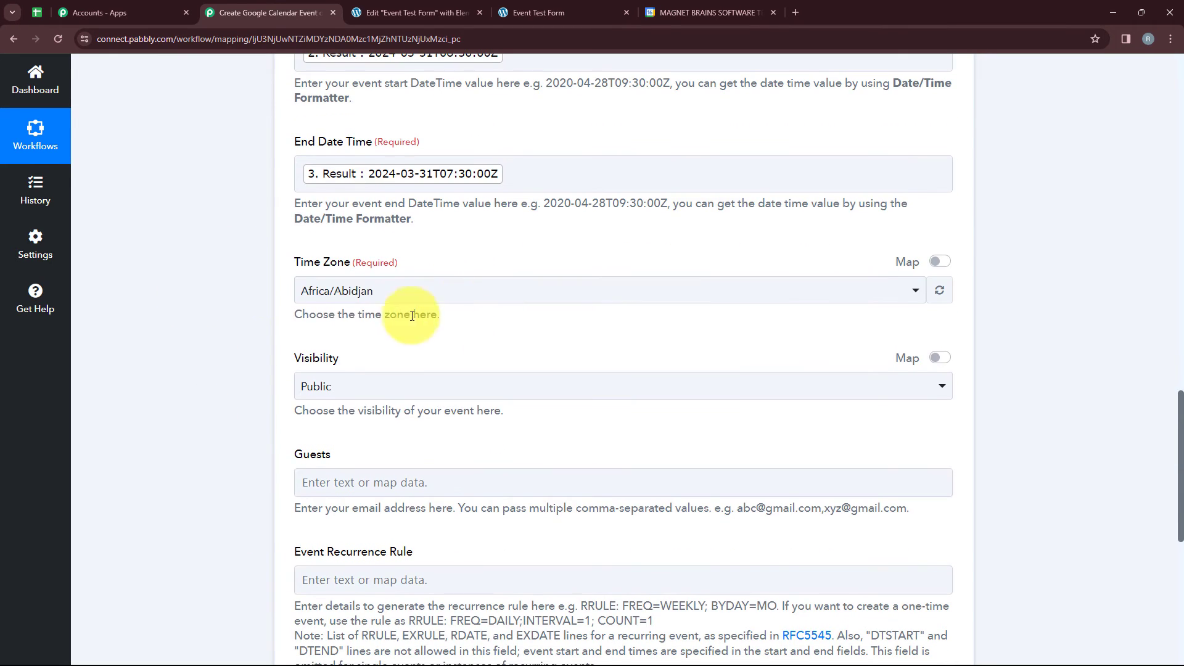
{"action": "left_click", "coordinate": [408, 290]}
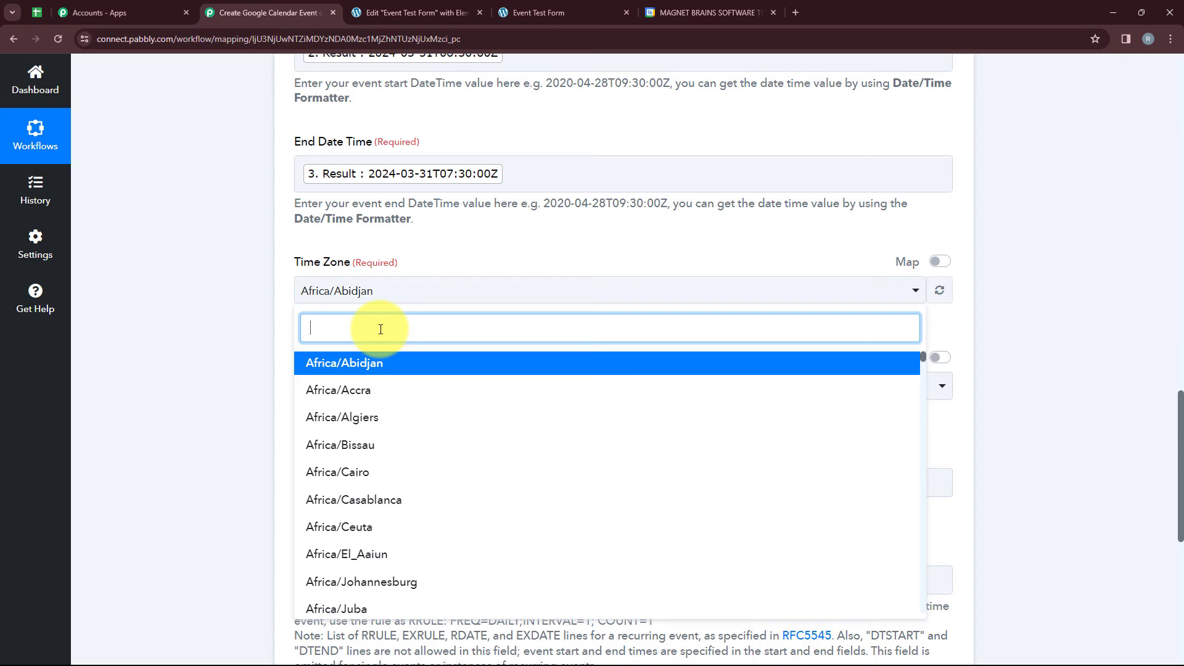
{"action": "type", "text": "UT"}
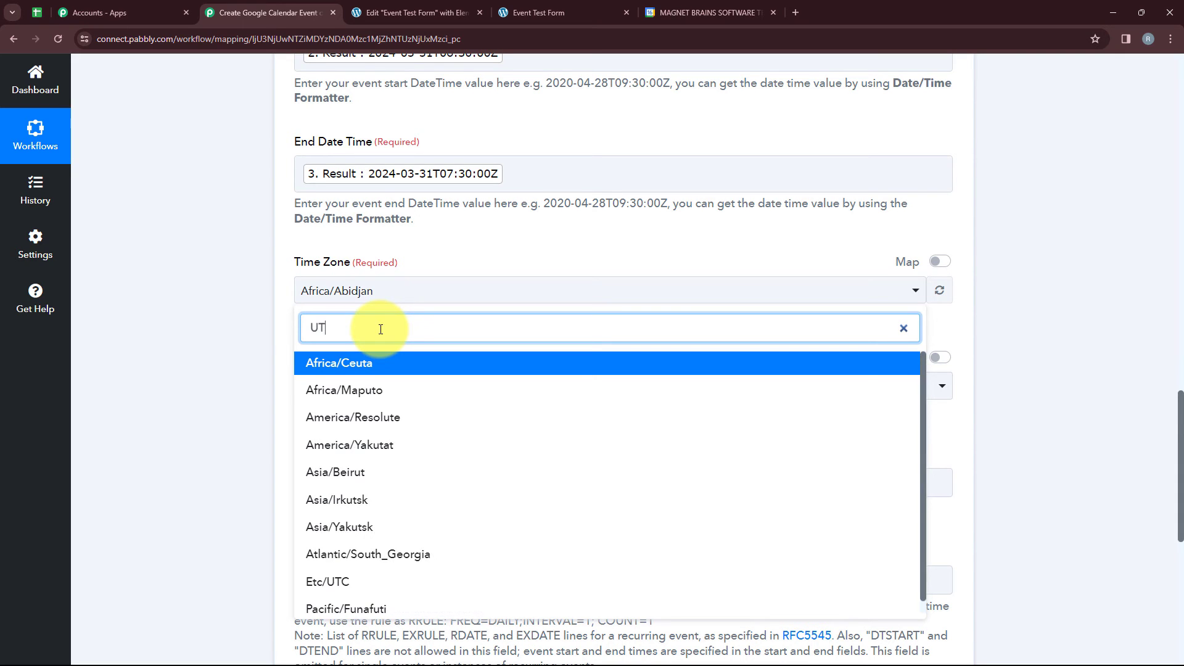
{"action": "type", "text": "C"}
{"action": "left_click", "coordinate": [373, 362]}
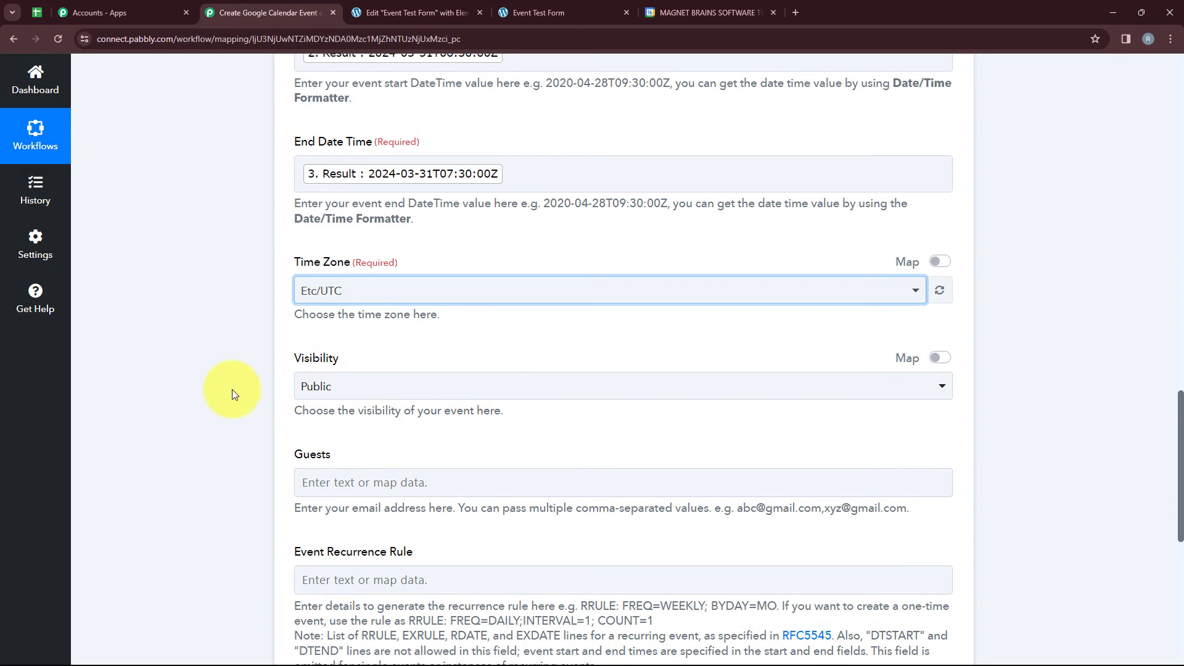
Map the Guests field to the Email value from the Elementor form submission.
{"action": "scroll", "coordinate": [283, 450], "scroll_direction": "down", "scroll_amount": 2}
{"action": "left_click", "coordinate": [312, 358]}
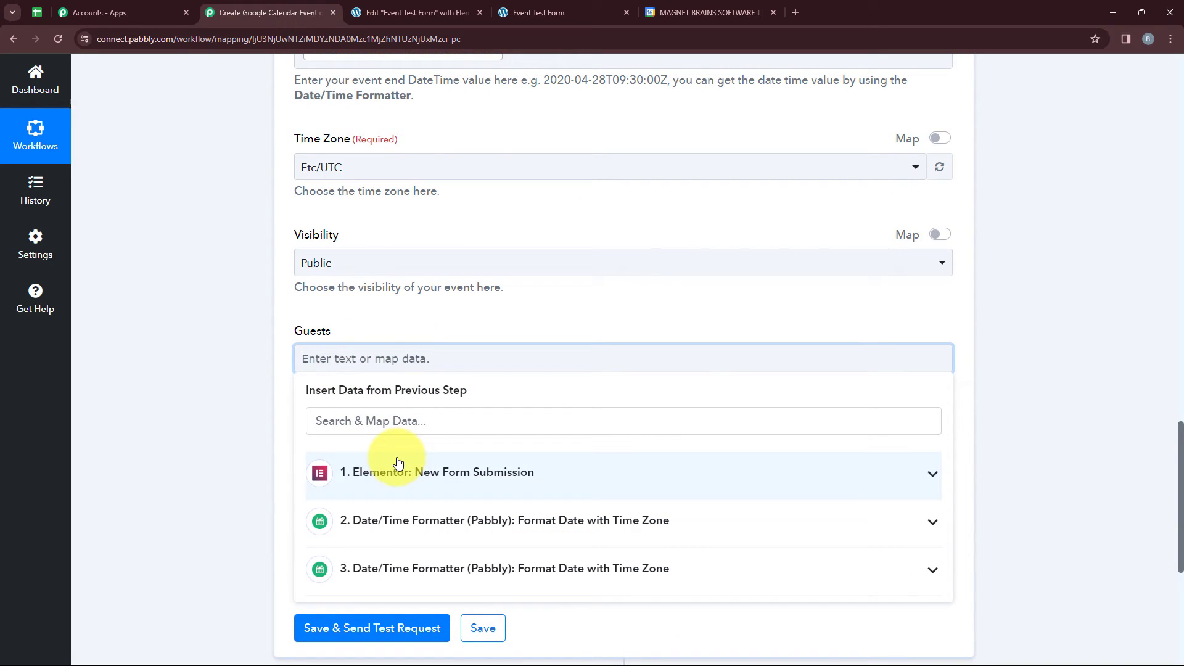
{"action": "left_click", "coordinate": [397, 463]}
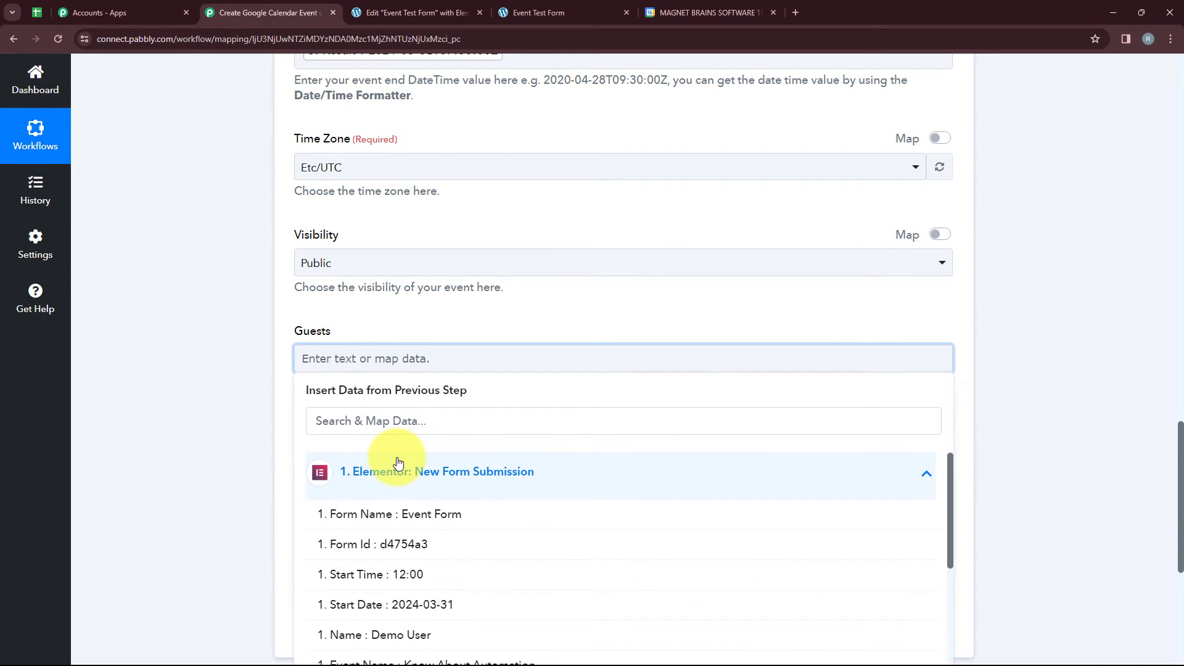
{"action": "scroll", "coordinate": [475, 463], "scroll_direction": "down", "scroll_amount": 3}
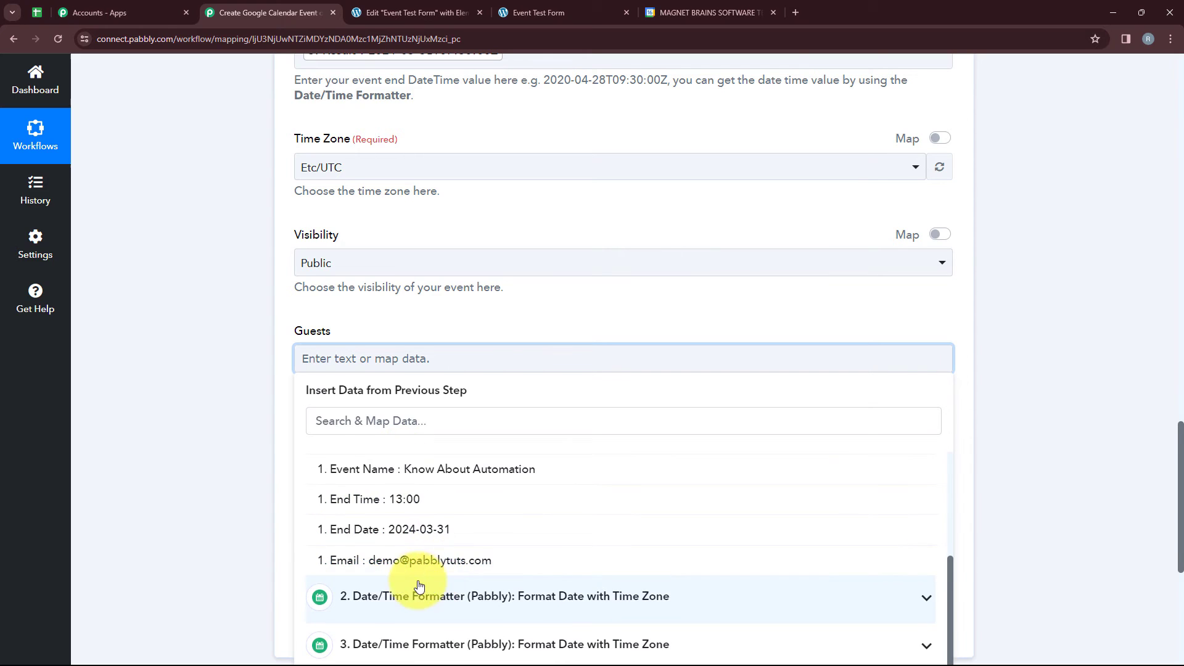
{"action": "left_click", "coordinate": [394, 559]}
{"action": "left_click", "coordinate": [235, 454]}
Set the Event Recurrence Rule to the one-time rule without spaces, RRULE:FREQ=DAILY;INTERVAL=1;COUNT=1.
{"action": "scroll", "coordinate": [325, 489], "scroll_direction": "down", "scroll_amount": 1}
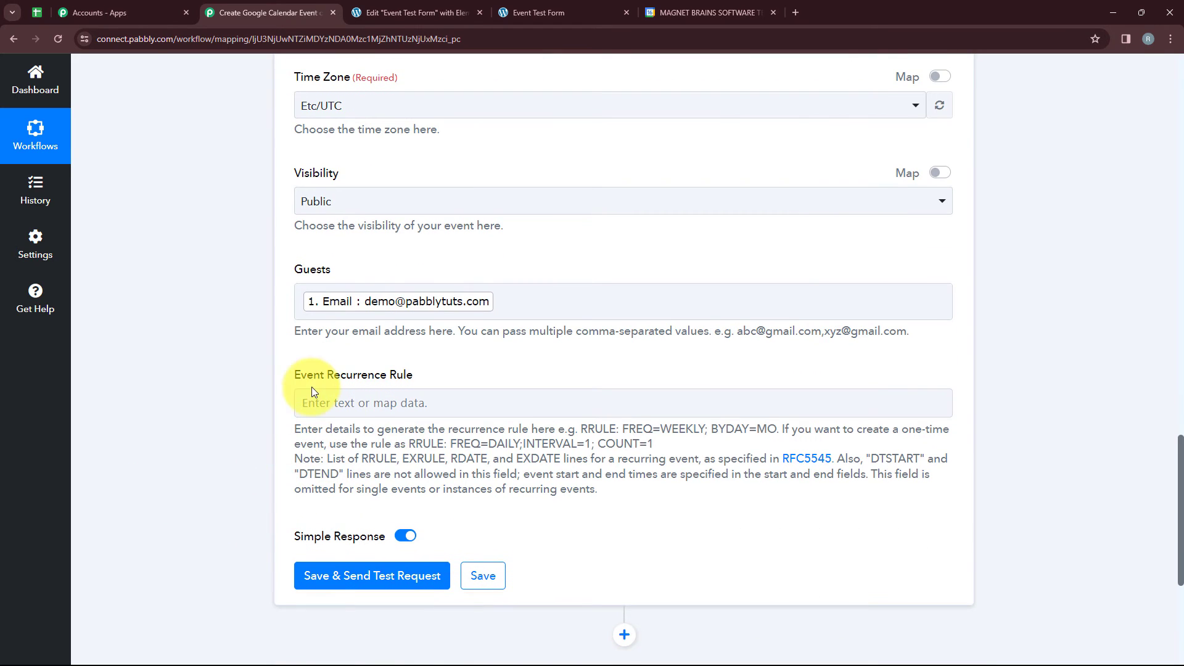
{"action": "left_click_drag", "start_coordinate": [294, 373], "coordinate": [419, 386]}
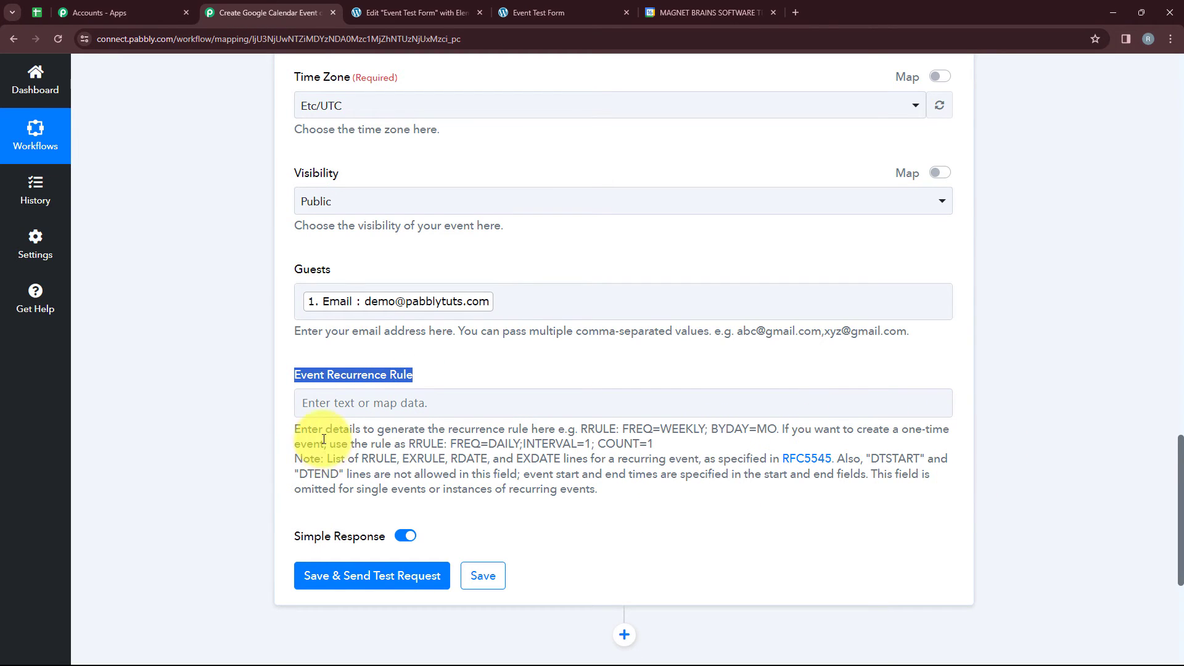
{"action": "mouse_move", "coordinate": [423, 443]}
{"action": "left_mouse_down"}
{"action": "mouse_move", "coordinate": [678, 446]}
{"action": "mouse_move", "coordinate": [411, 451]}
{"action": "left_mouse_up"}
{"action": "left_click", "coordinate": [668, 426]}
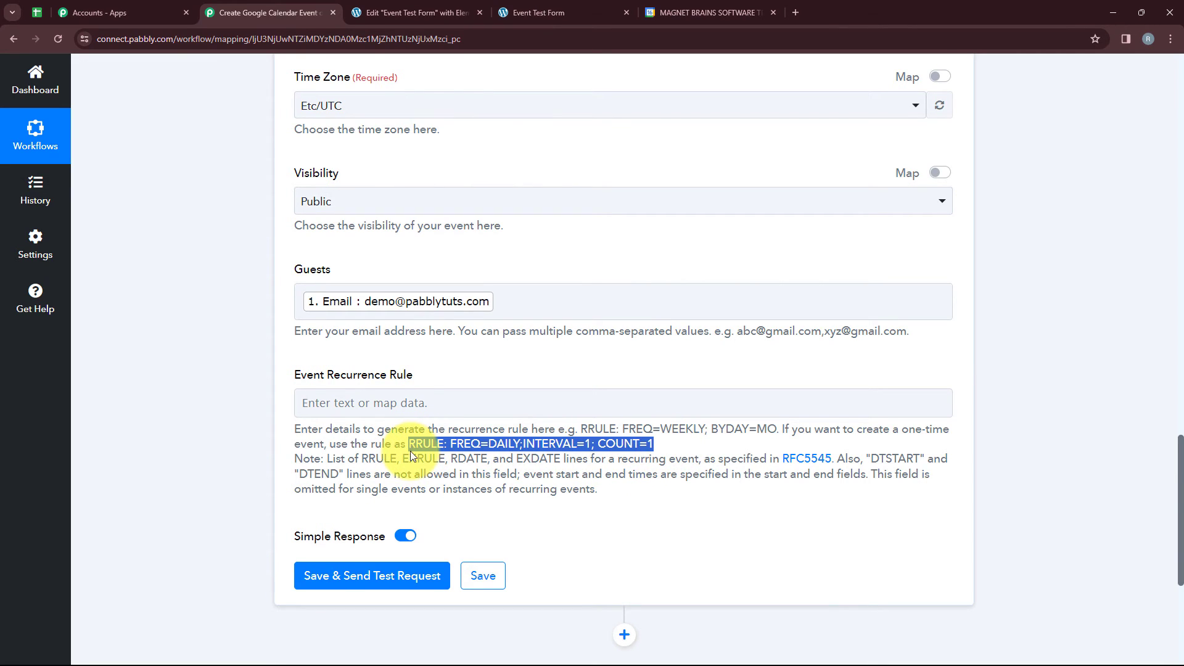
{"action": "left_click", "coordinate": [414, 408]}
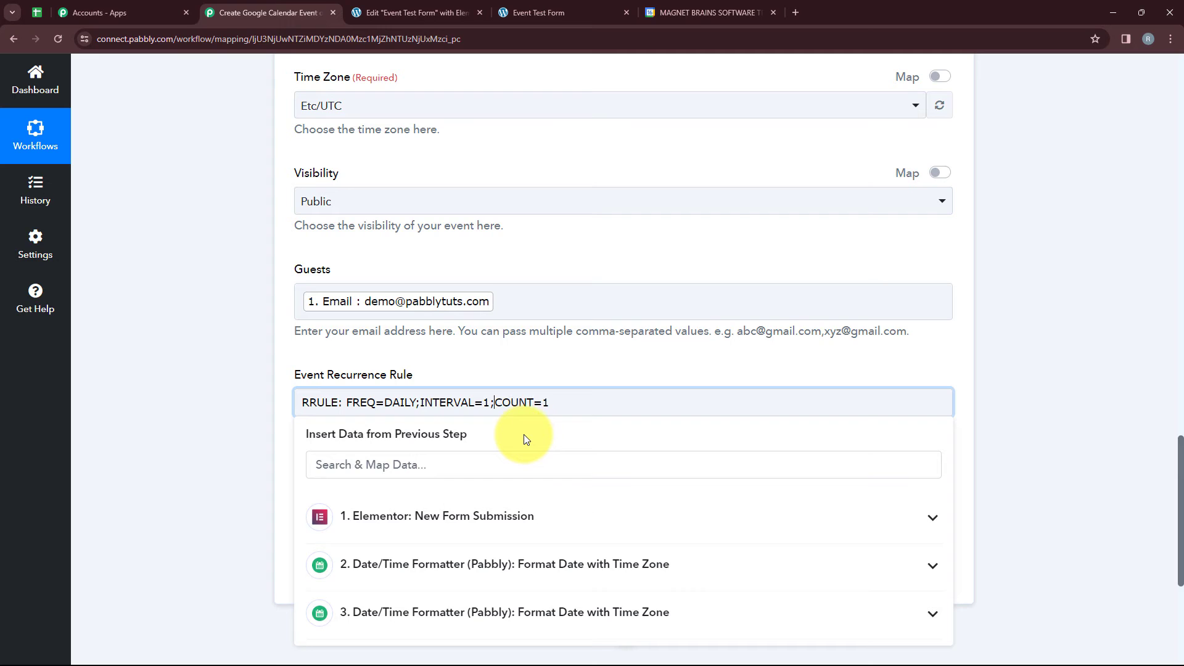
{"action": "key", "text": "BackSpace"}
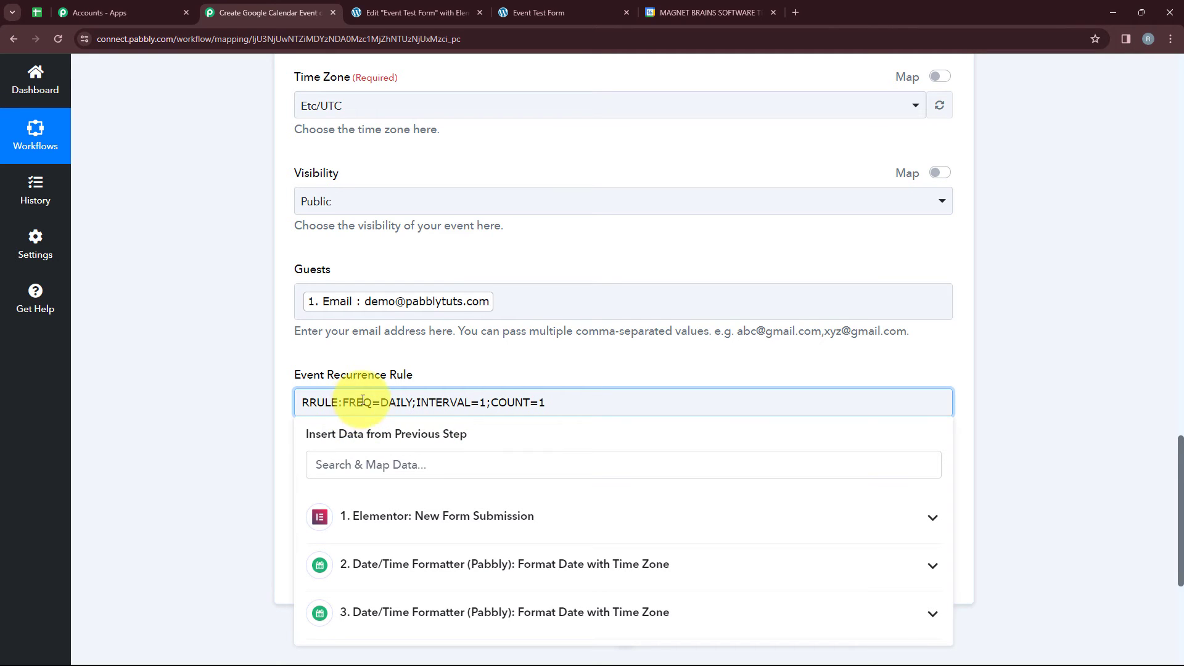
{"action": "left_click", "coordinate": [145, 402]}
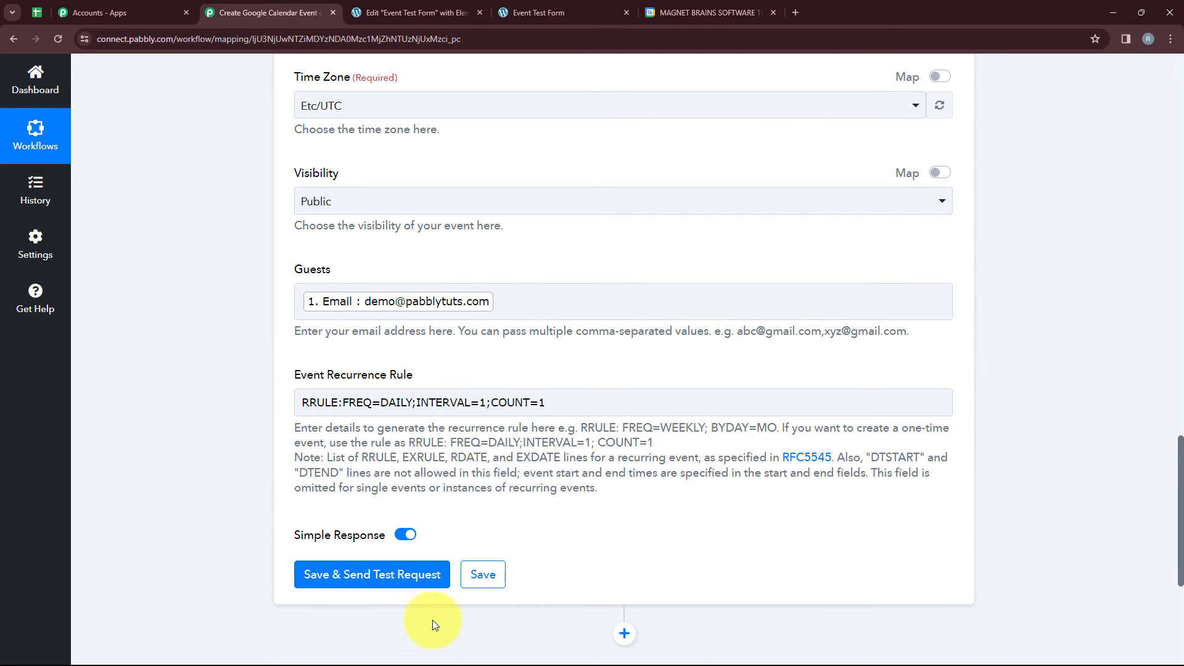
Save the calendar action with a test request, and check the Know About Automation event's details on March 31, 2024 in Google Calendar.
{"action": "left_click", "coordinate": [344, 591]}
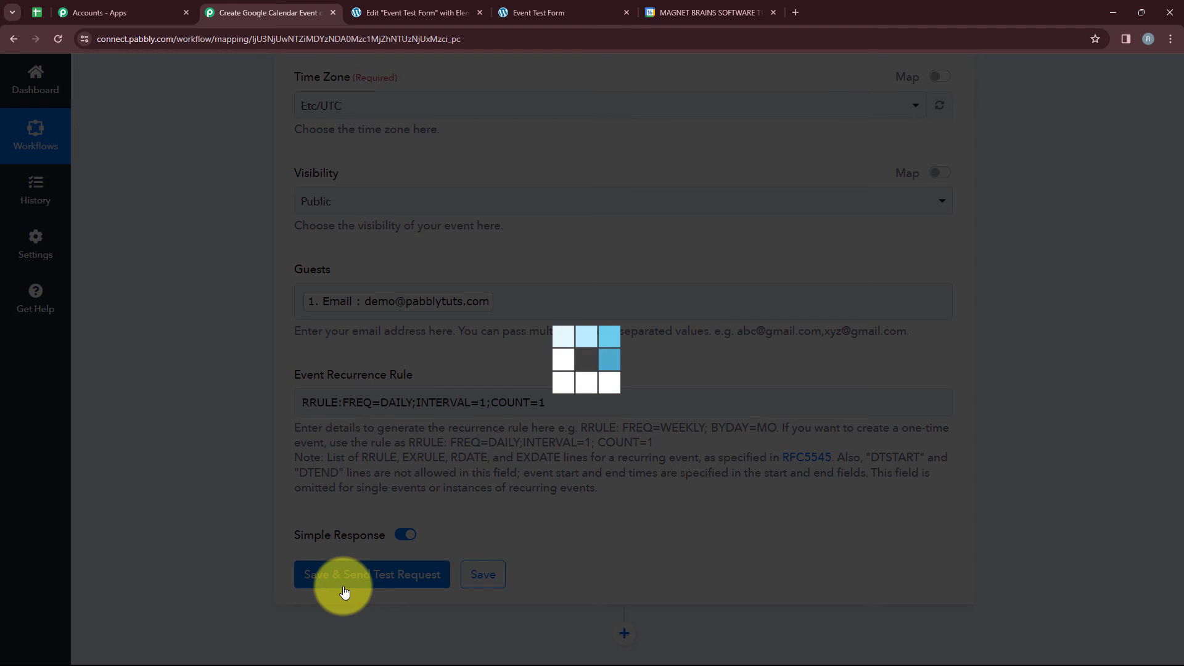
{"action": "scroll", "coordinate": [441, 538], "scroll_direction": "down", "scroll_amount": 5}
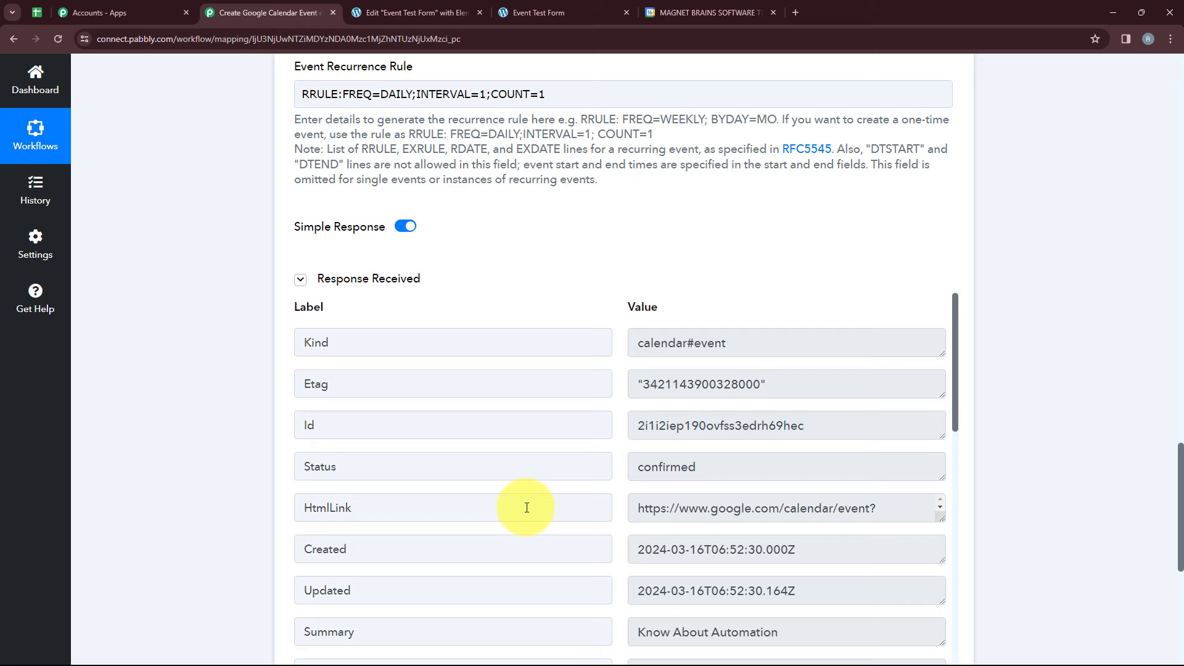
{"action": "left_click", "coordinate": [690, 8]}
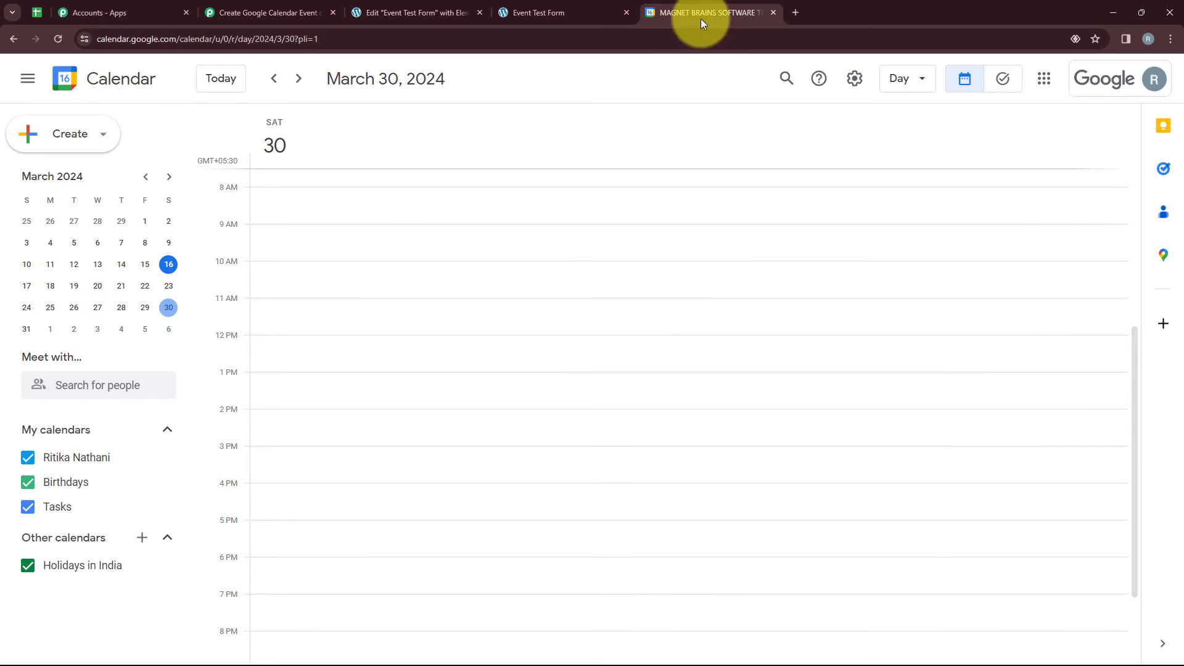
{"action": "left_click", "coordinate": [26, 333]}
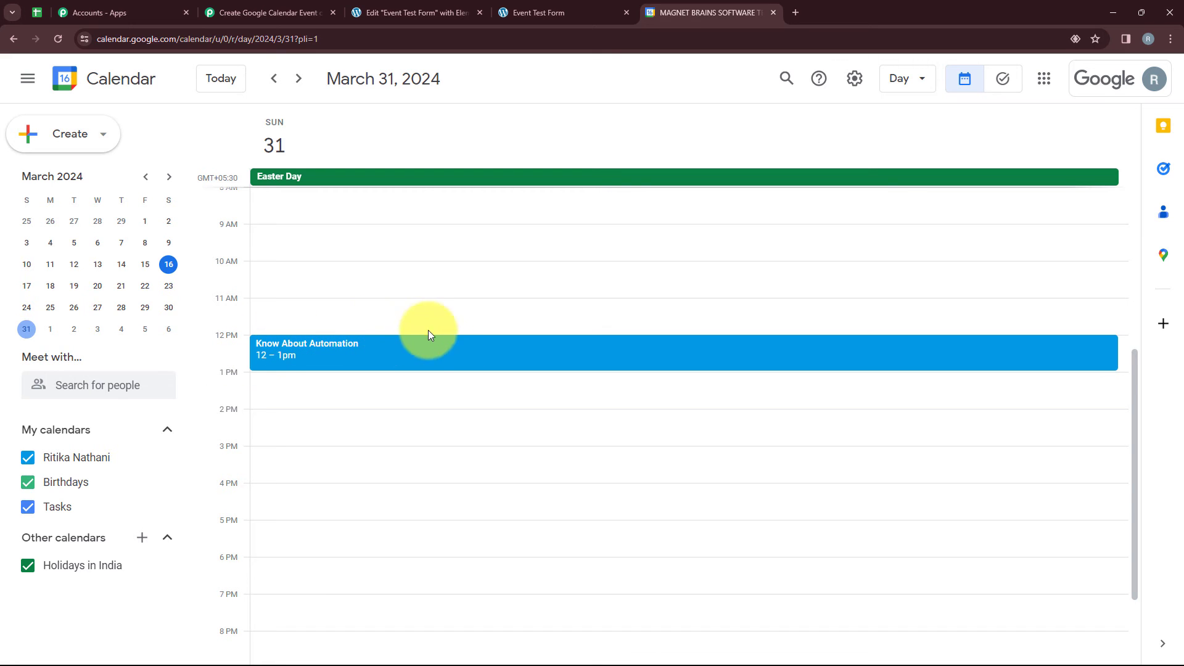
{"action": "left_click", "coordinate": [384, 365]}
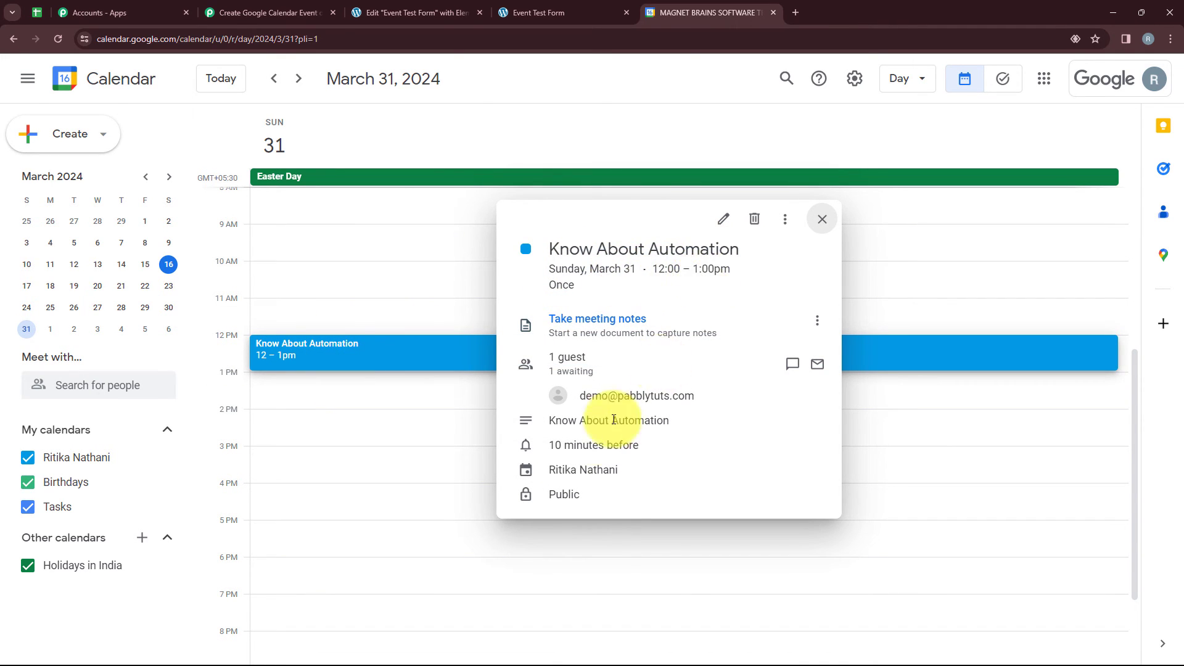
{"action": "left_click_drag", "start_coordinate": [580, 396], "coordinate": [693, 392]}
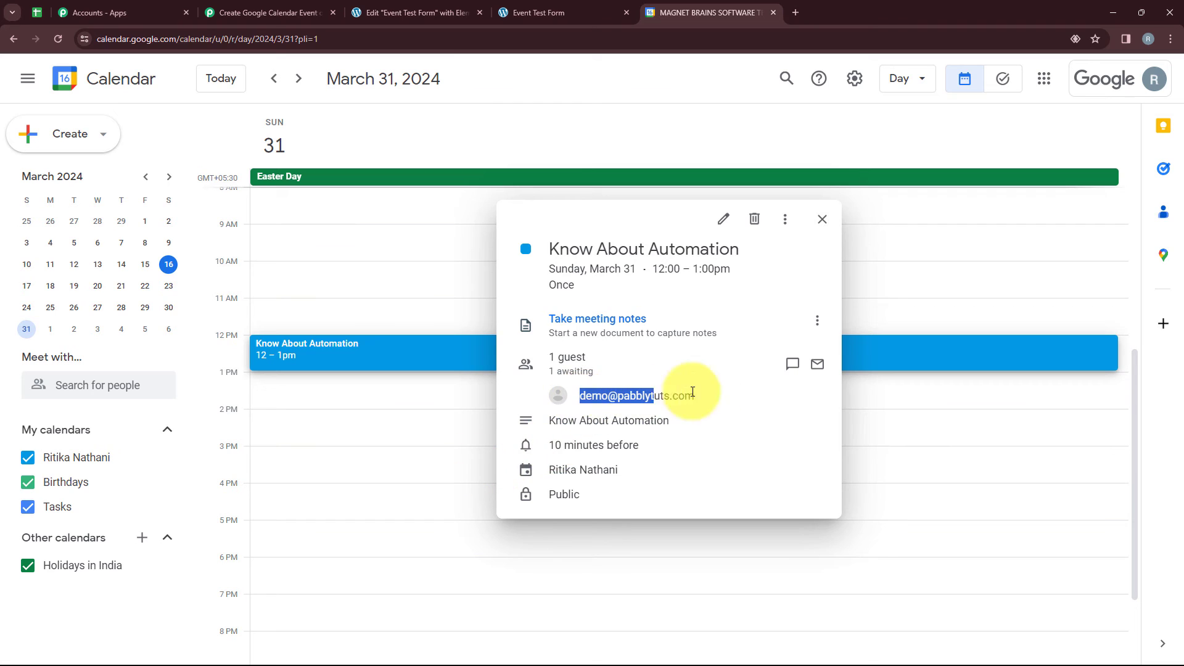
{"action": "left_click", "coordinate": [915, 397]}
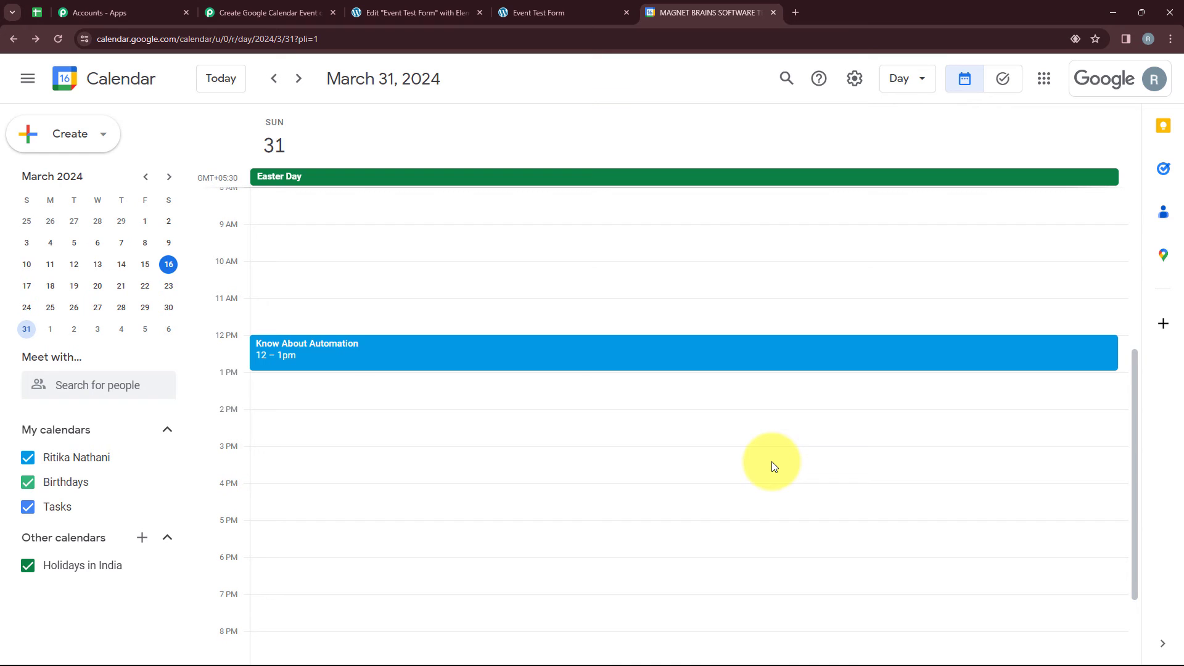
Preview the Event Test Form from the Elementor editor and enter Know About Pabbly as the Event Name.
{"action": "left_click", "coordinate": [379, 7]}
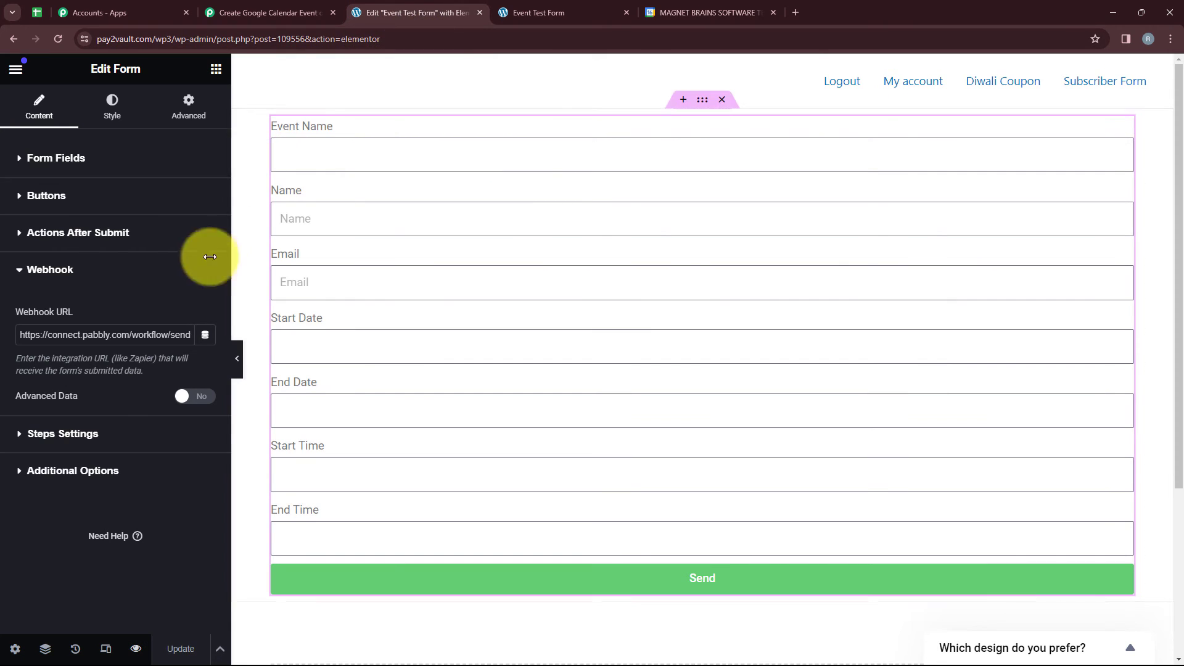
{"action": "left_click", "coordinate": [140, 650]}
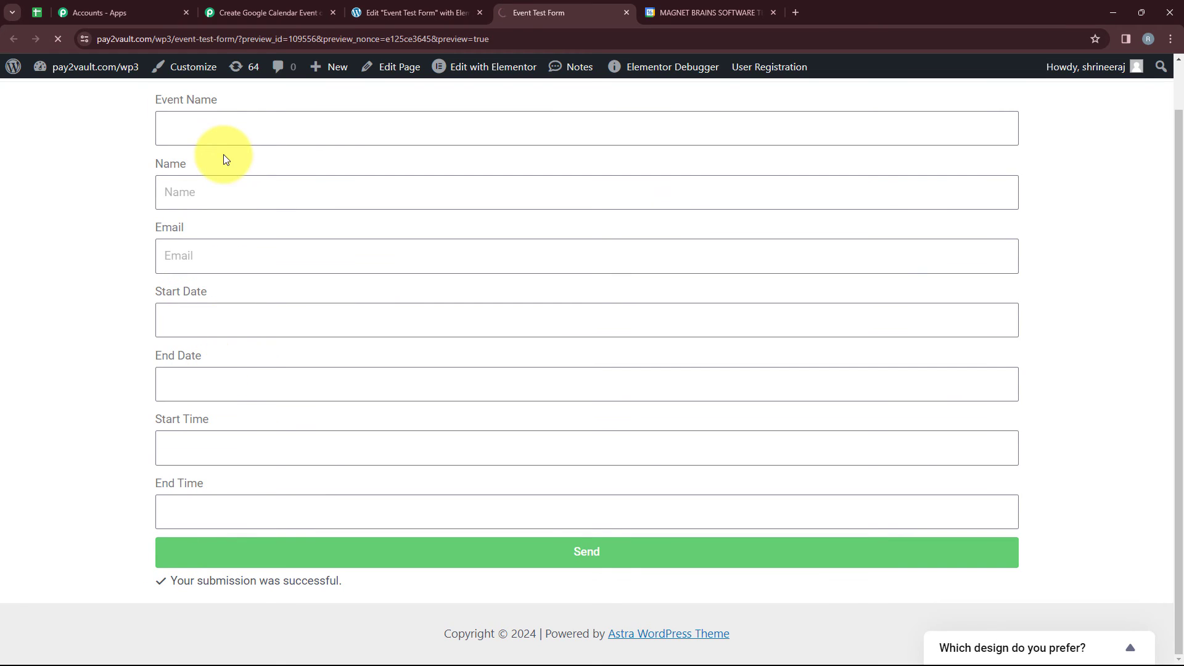
{"action": "left_click", "coordinate": [226, 128]}
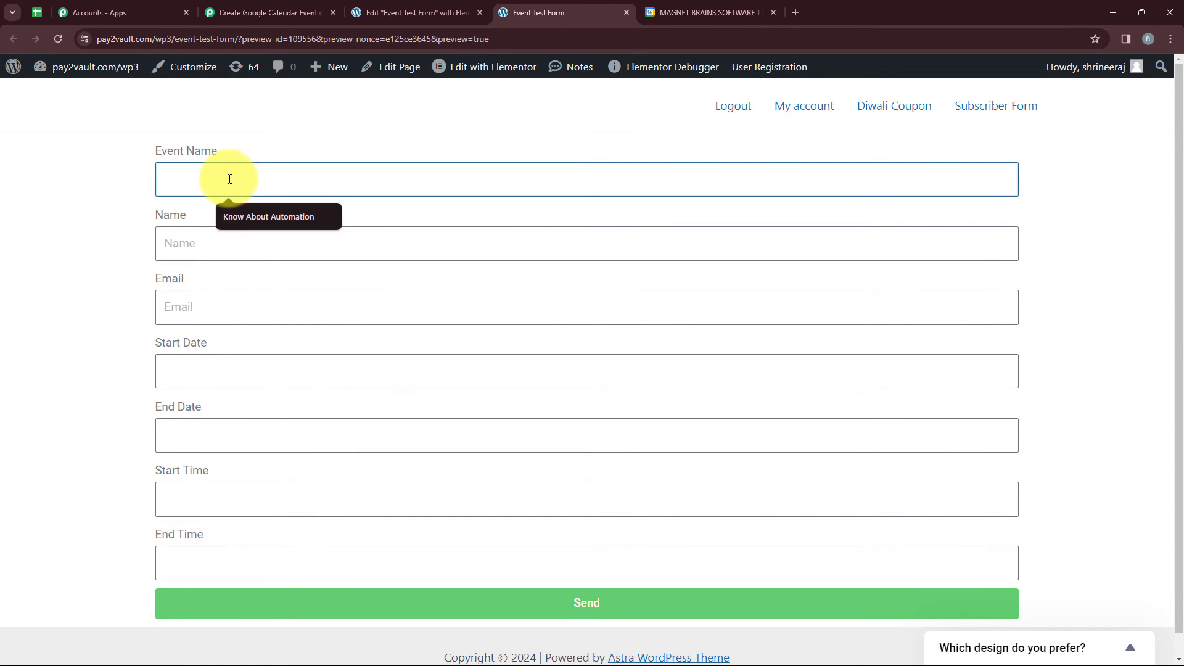
{"action": "type", "text": "k"}
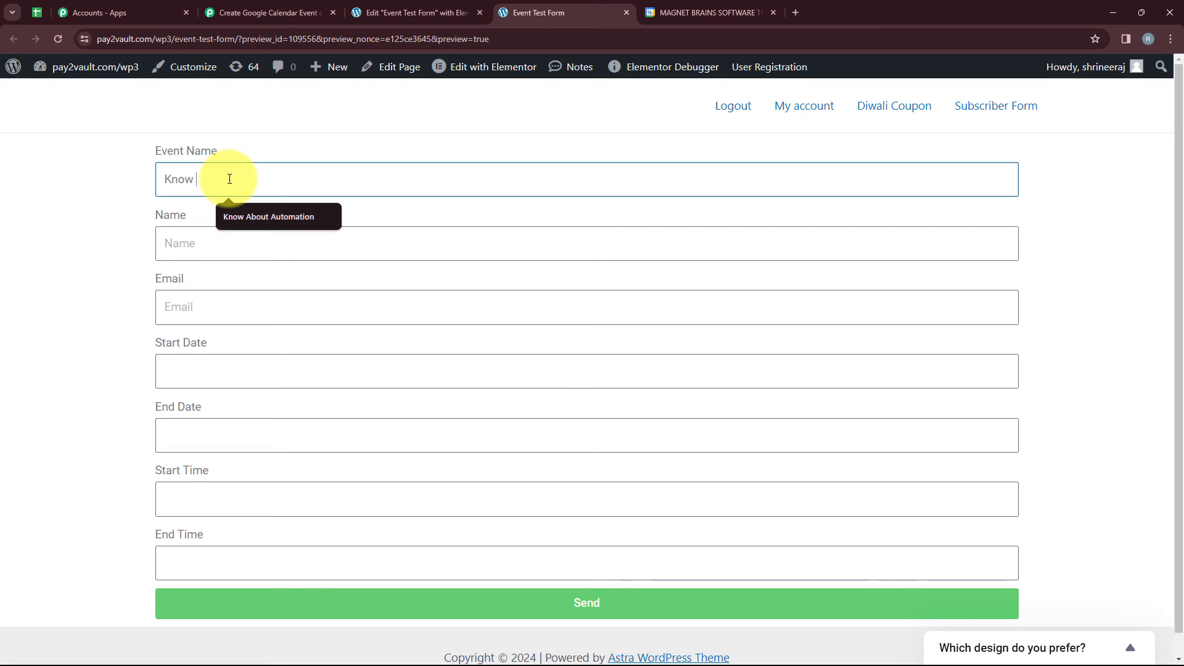
{"action": "type", "text": "now About P"}
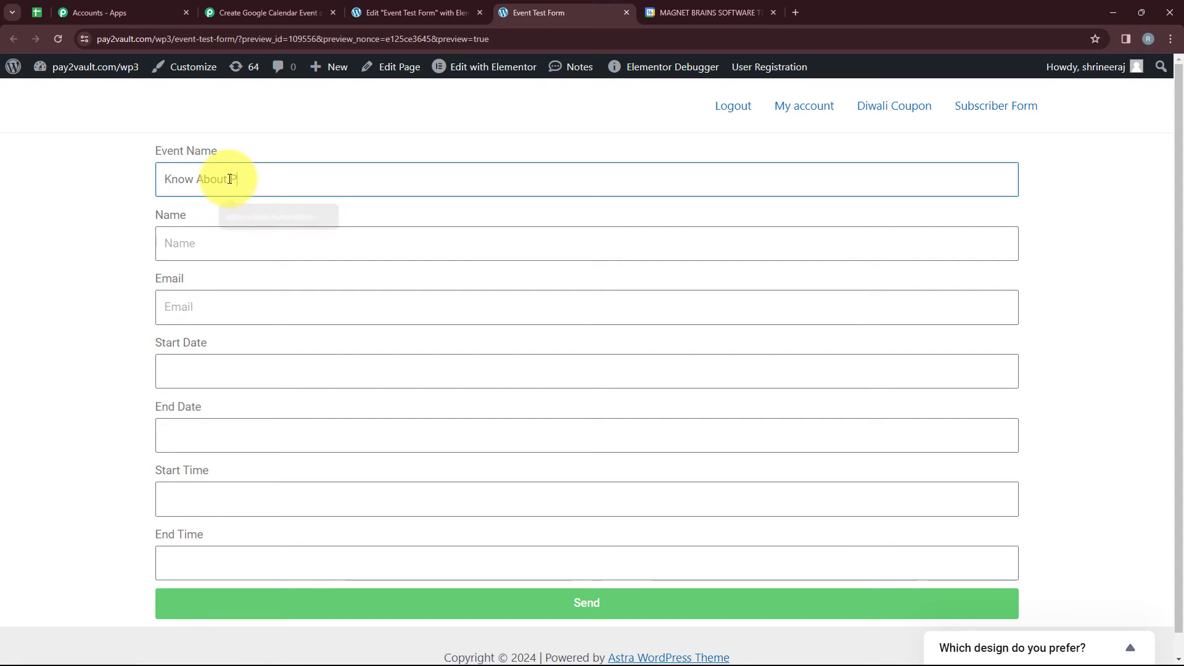
{"action": "type", "text": "abbly"}
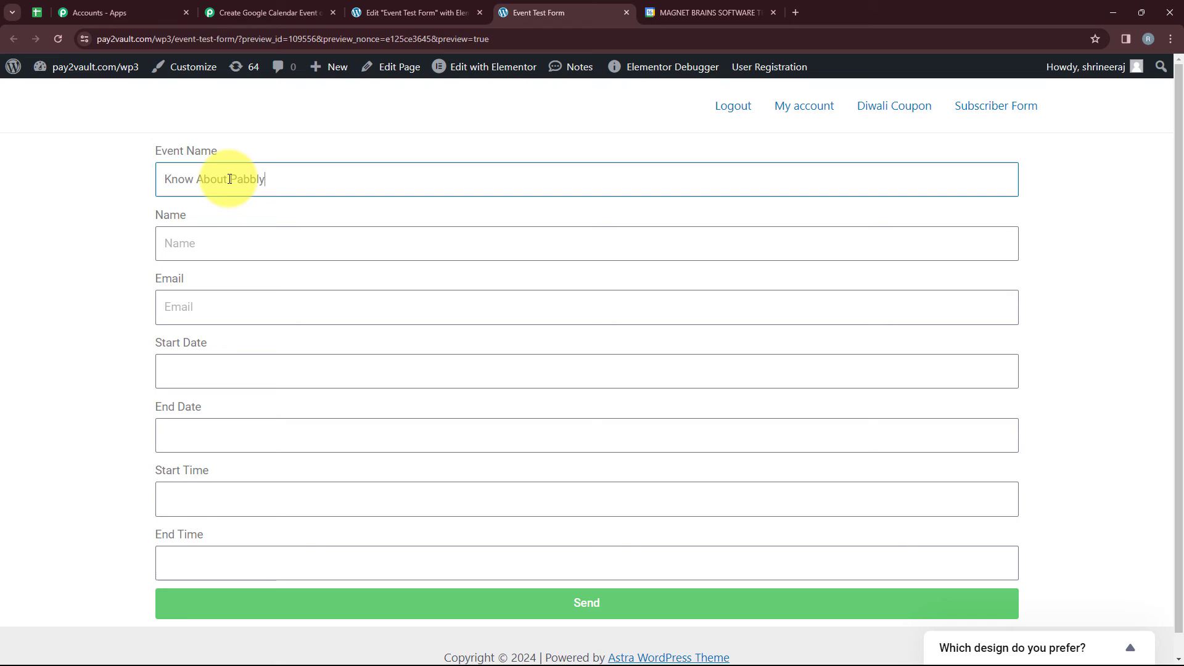
Fill in the form's Name with Test User and enter the test user's e-mail address.
{"action": "left_click", "coordinate": [237, 247]}
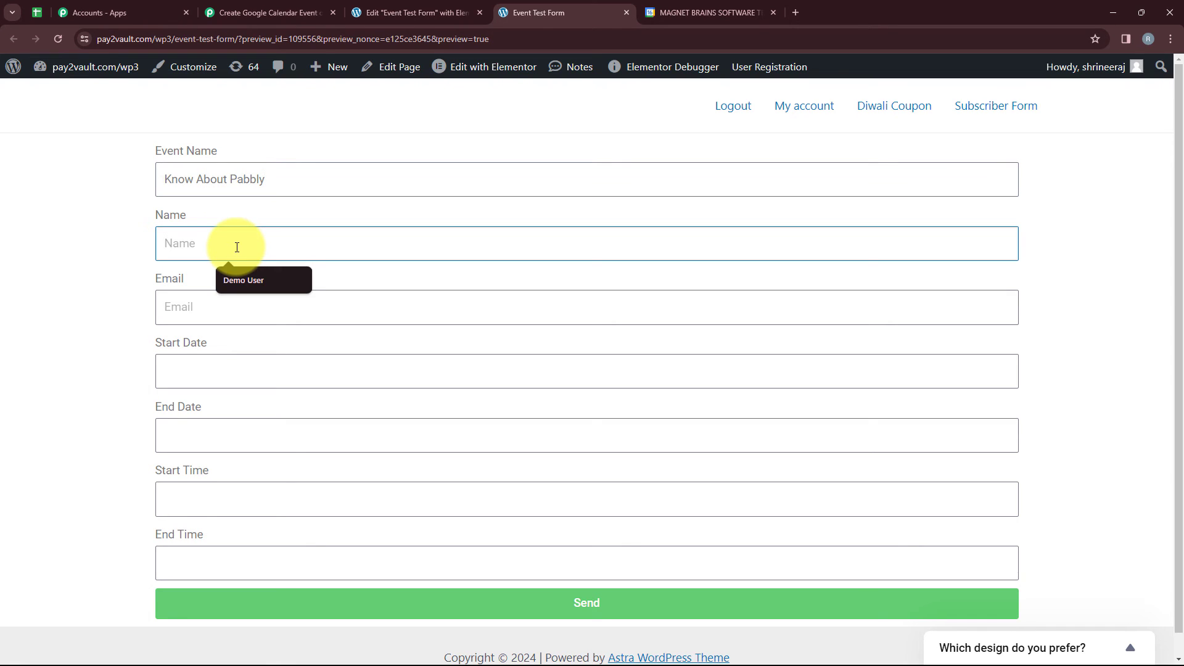
{"action": "type", "text": "Test User"}
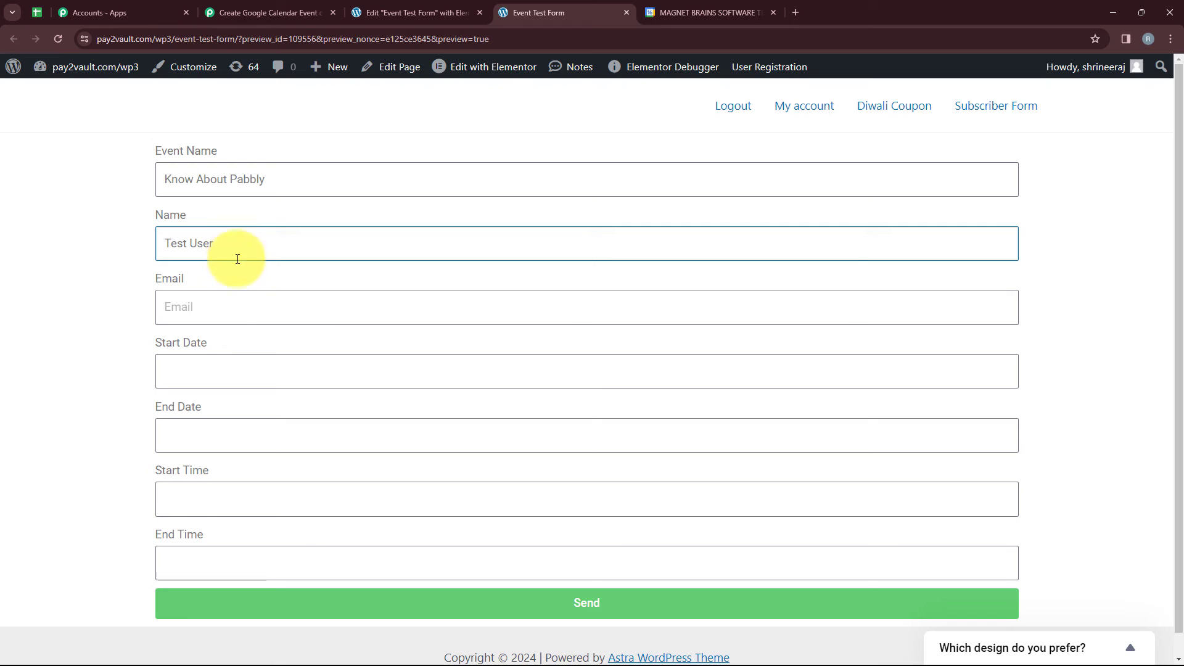
{"action": "left_click", "coordinate": [237, 293]}
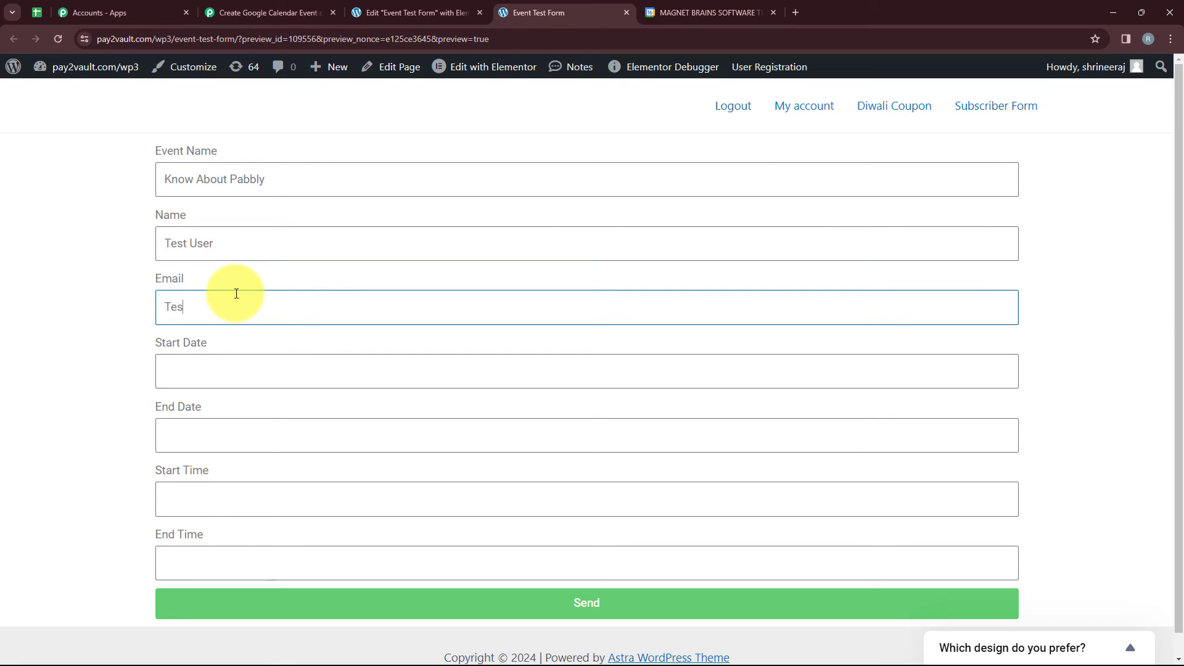
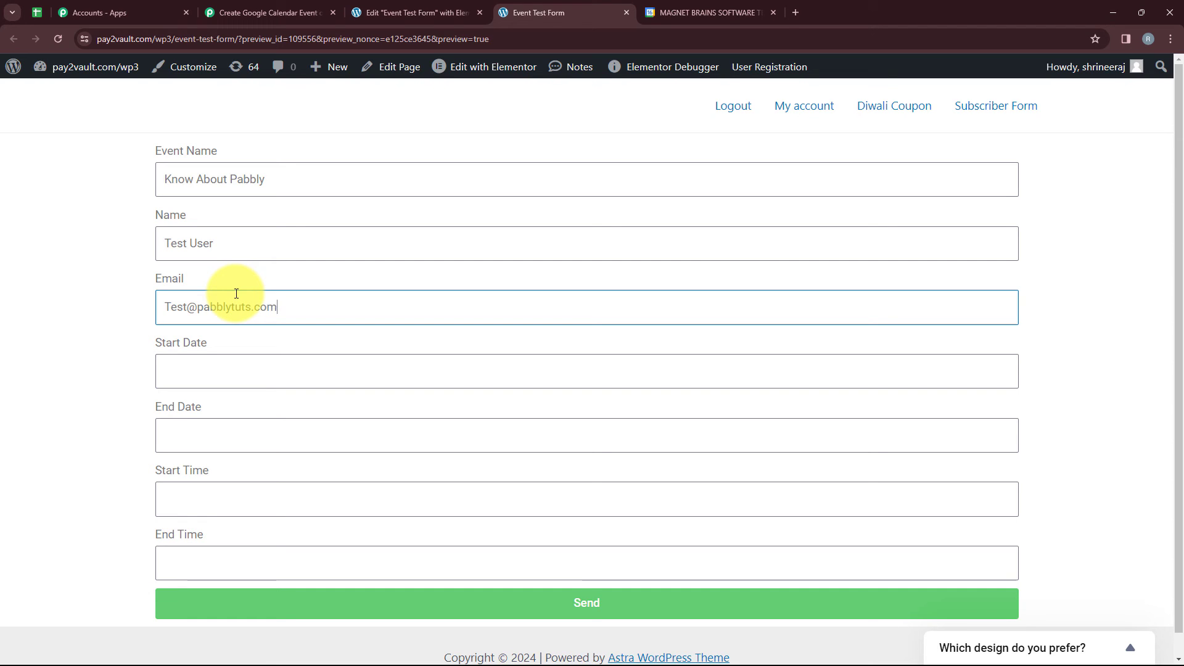
Set both the Start Date and the End Date of the form to 2024-03-20.
{"action": "left_click", "coordinate": [255, 371]}
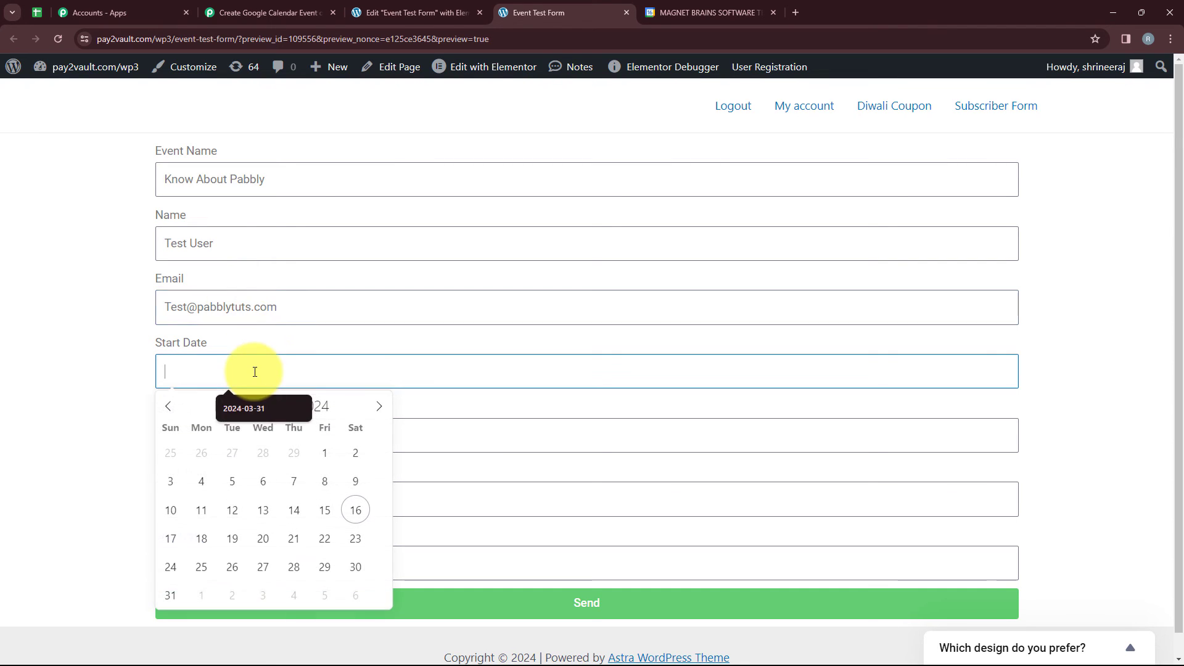
{"action": "left_click", "coordinate": [271, 546]}
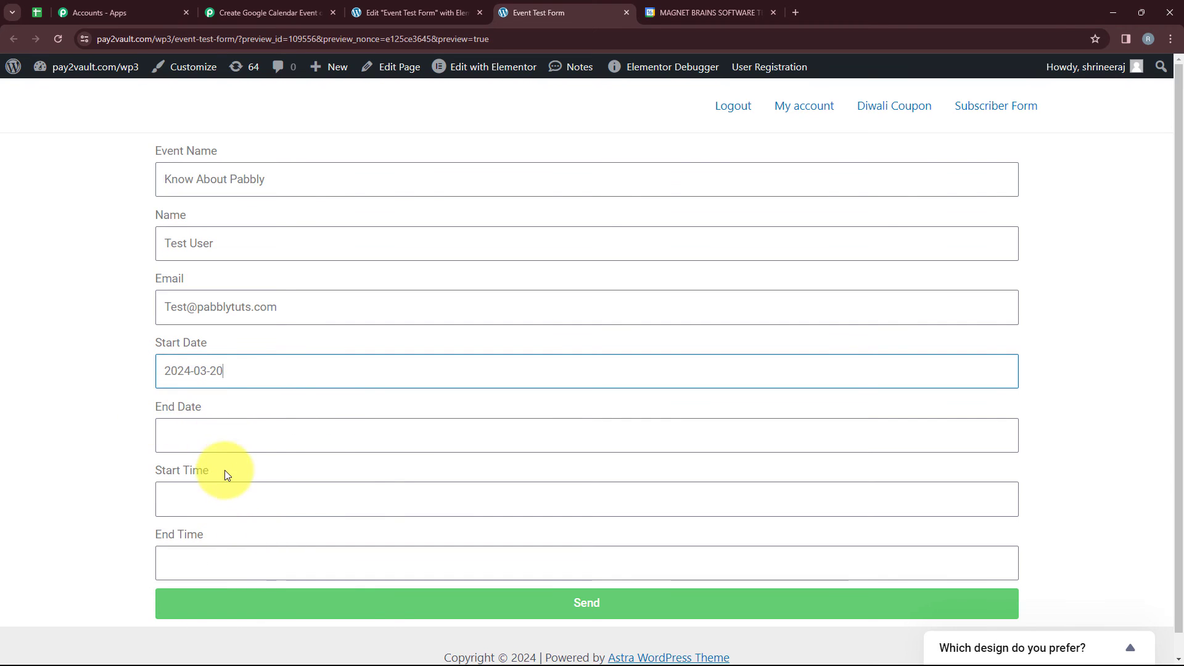
{"action": "left_click", "coordinate": [209, 433]}
{"action": "left_click", "coordinate": [259, 344]}
Set the form's Start Time to 13:00 and its End Time to 16:00.
{"action": "scroll", "coordinate": [268, 376], "scroll_direction": "down", "scroll_amount": 1}
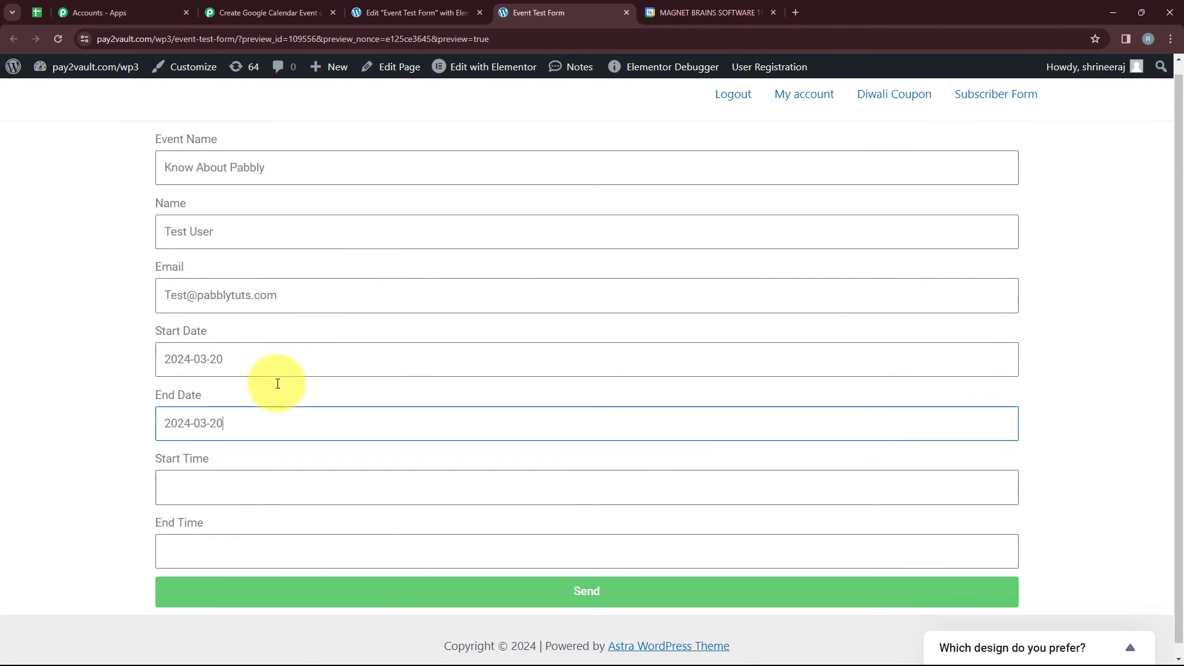
{"action": "left_click", "coordinate": [323, 475]}
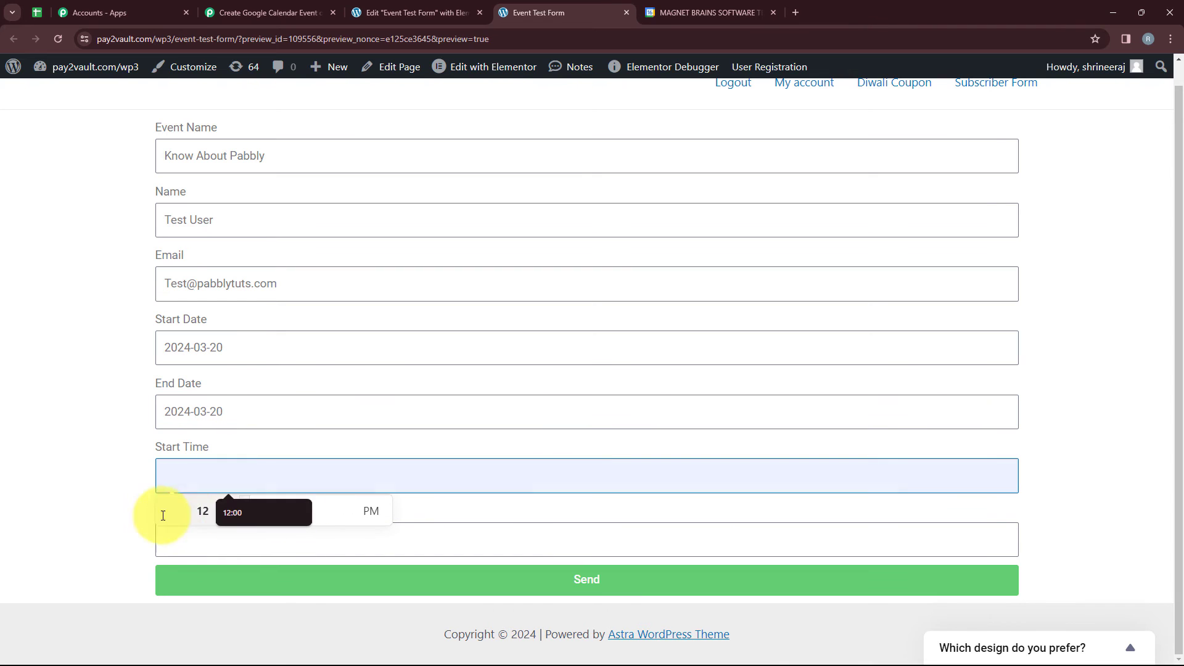
{"action": "left_click", "coordinate": [209, 513]}
{"action": "type", "text": "13:00"}
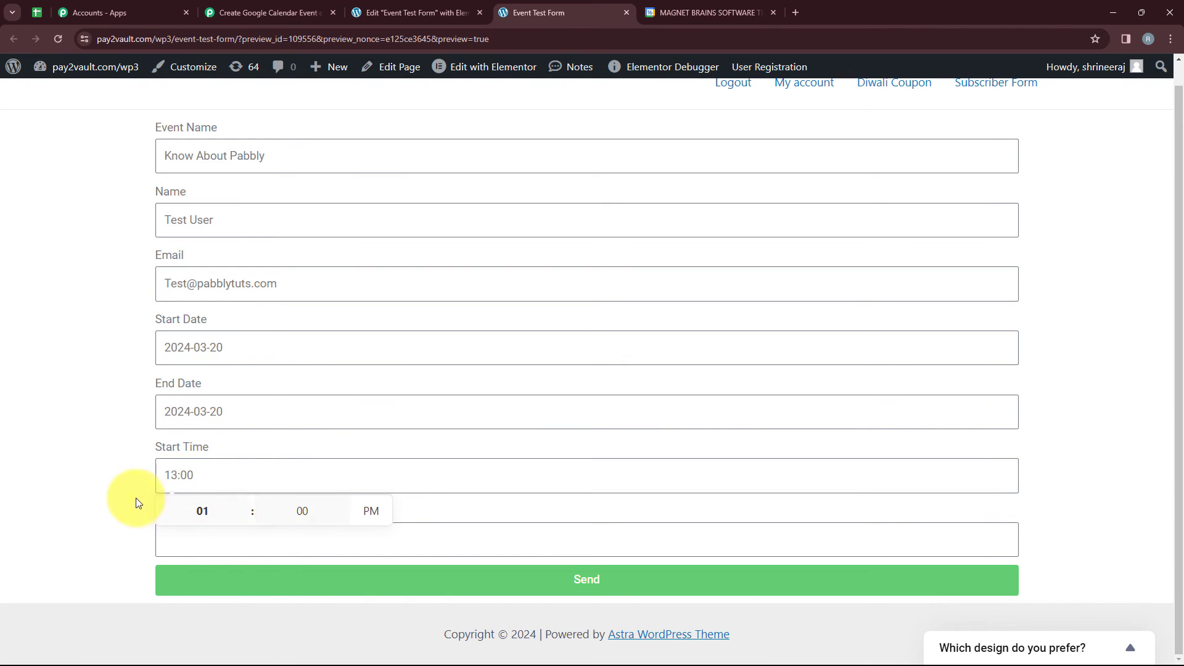
{"action": "left_click", "coordinate": [93, 490]}
{"action": "left_click", "coordinate": [209, 548]}
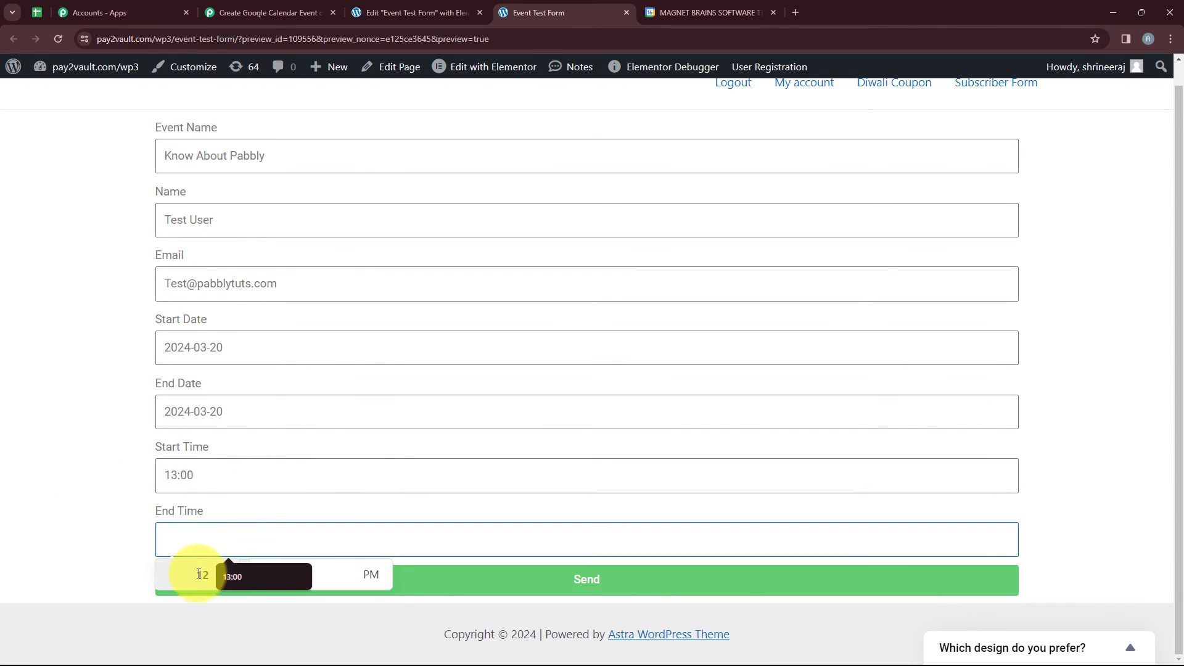
{"action": "triple_click", "coordinate": [244, 563]}
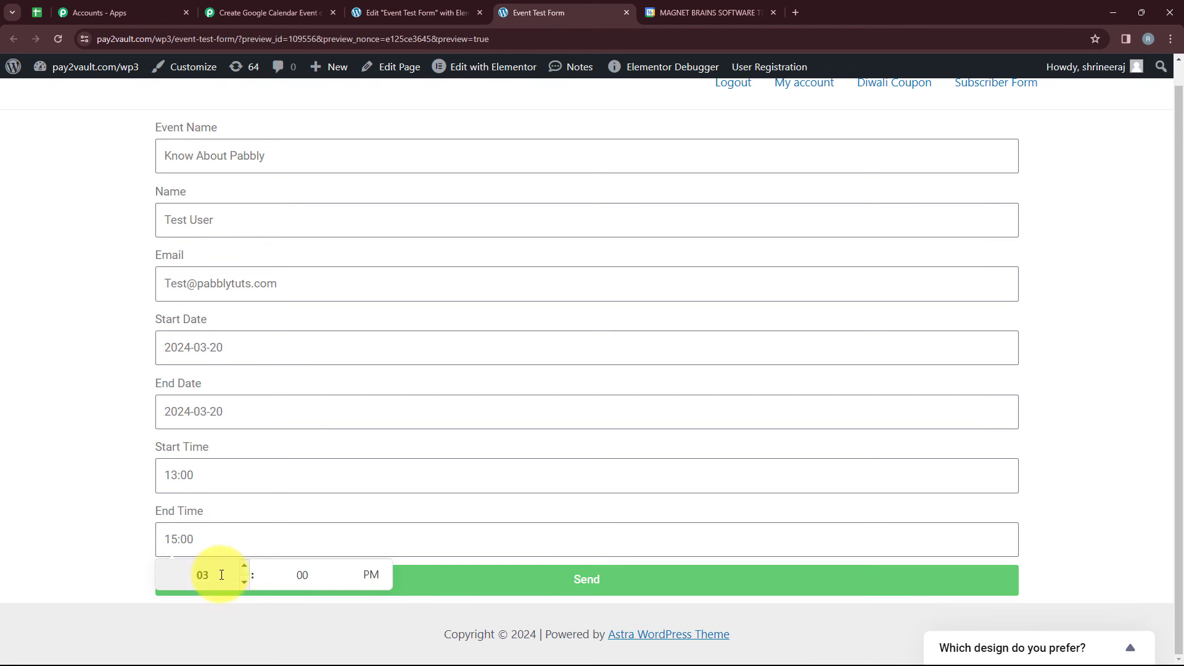
{"action": "left_click", "coordinate": [244, 567]}
{"action": "left_click", "coordinate": [116, 549]}
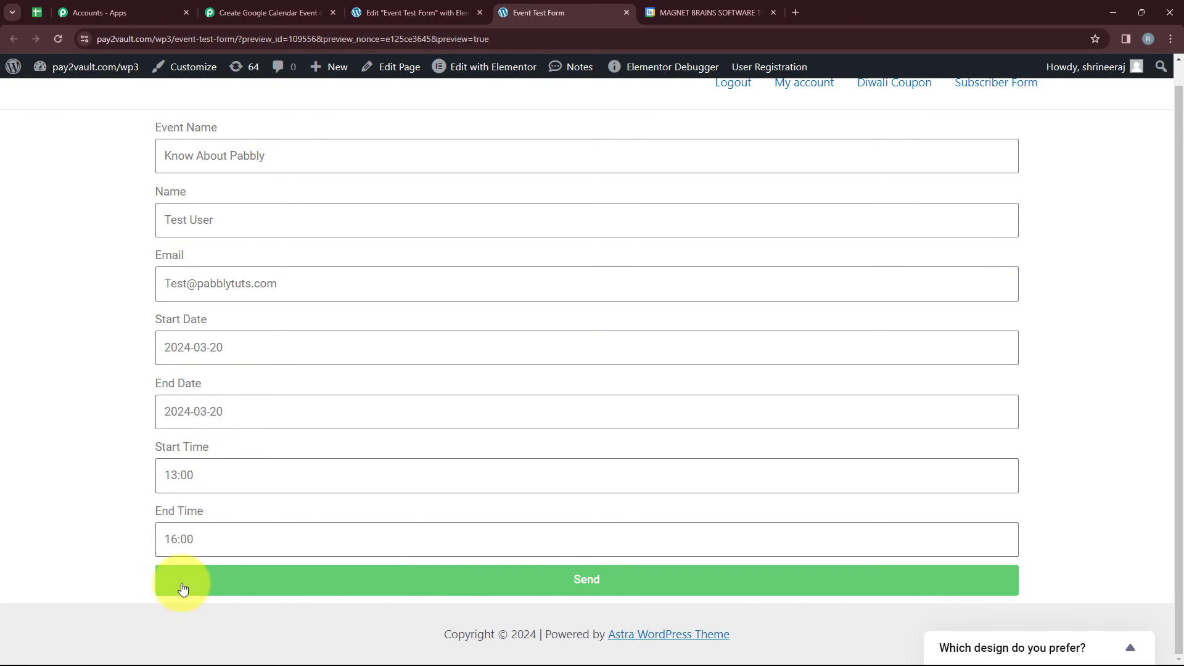
Submit the completed Event Test Form and check the submission message below it.
{"action": "left_click", "coordinate": [568, 579]}
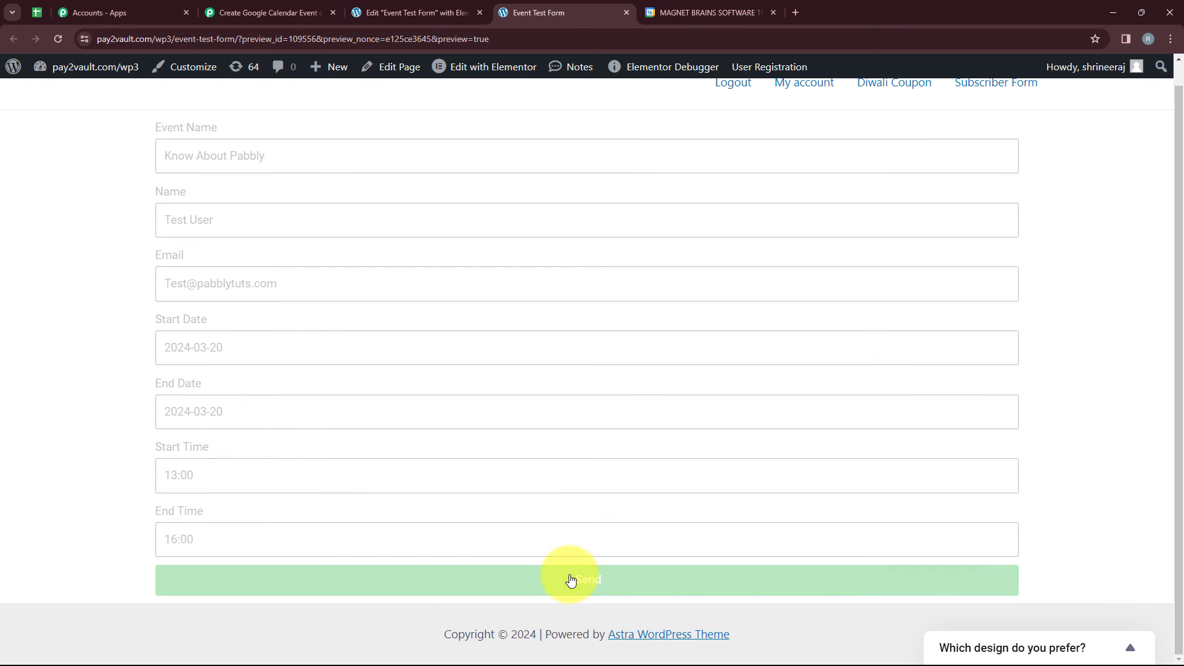
{"action": "scroll", "coordinate": [587, 537], "scroll_direction": "down", "scroll_amount": 1}
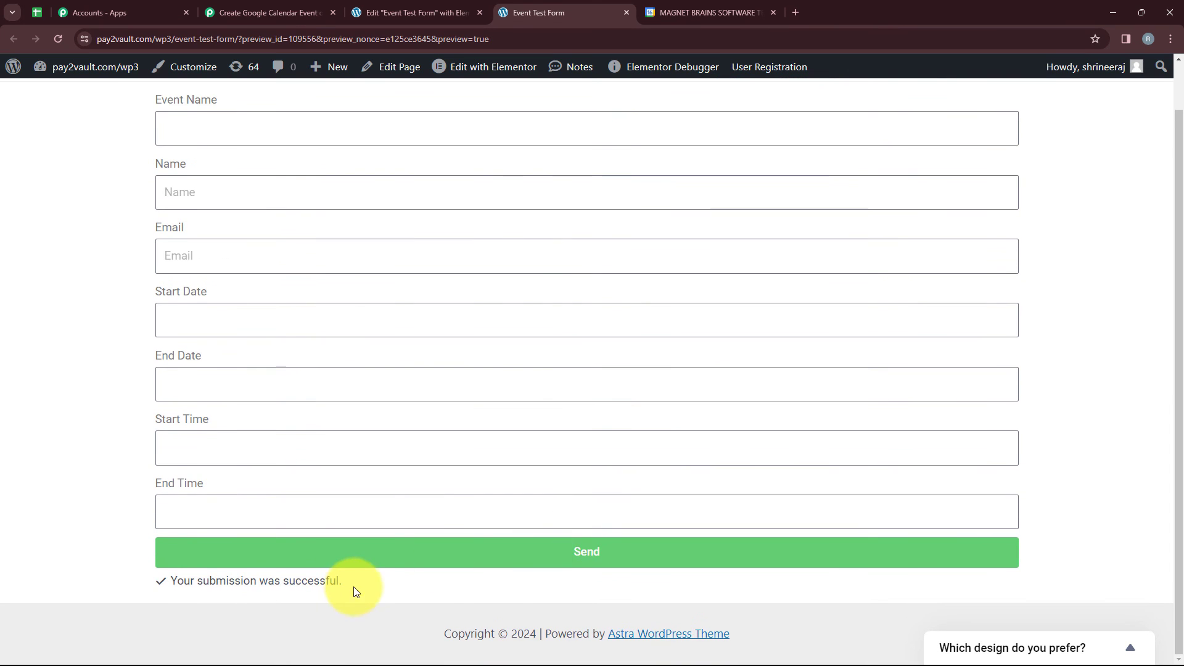
{"action": "left_click_drag", "start_coordinate": [346, 581], "coordinate": [174, 580]}
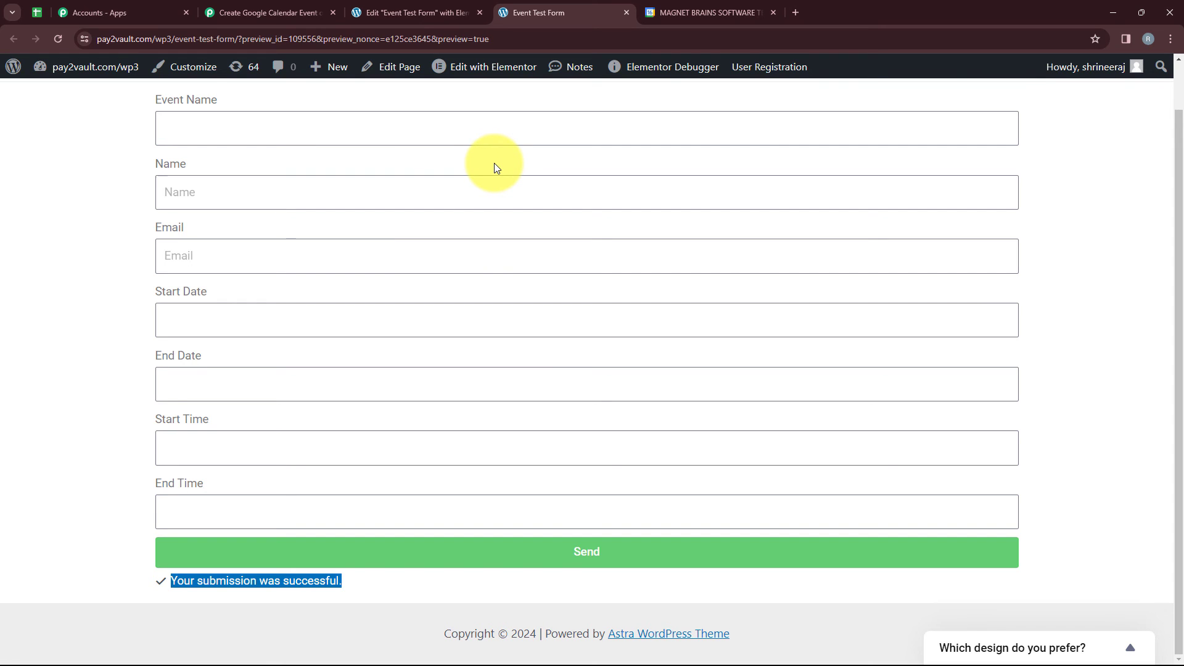
Switch to Google Calendar and view the details of the Know About Pabbly event on March 20, 2024.
{"action": "left_click", "coordinate": [706, 11]}
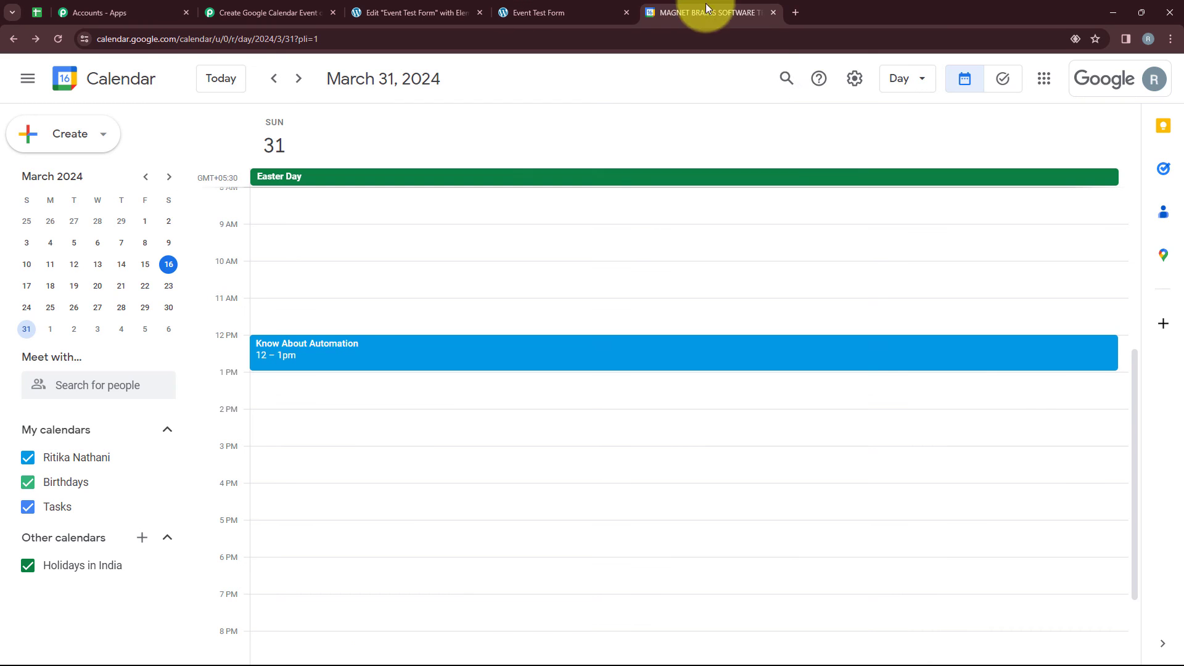
{"action": "left_click", "coordinate": [98, 286]}
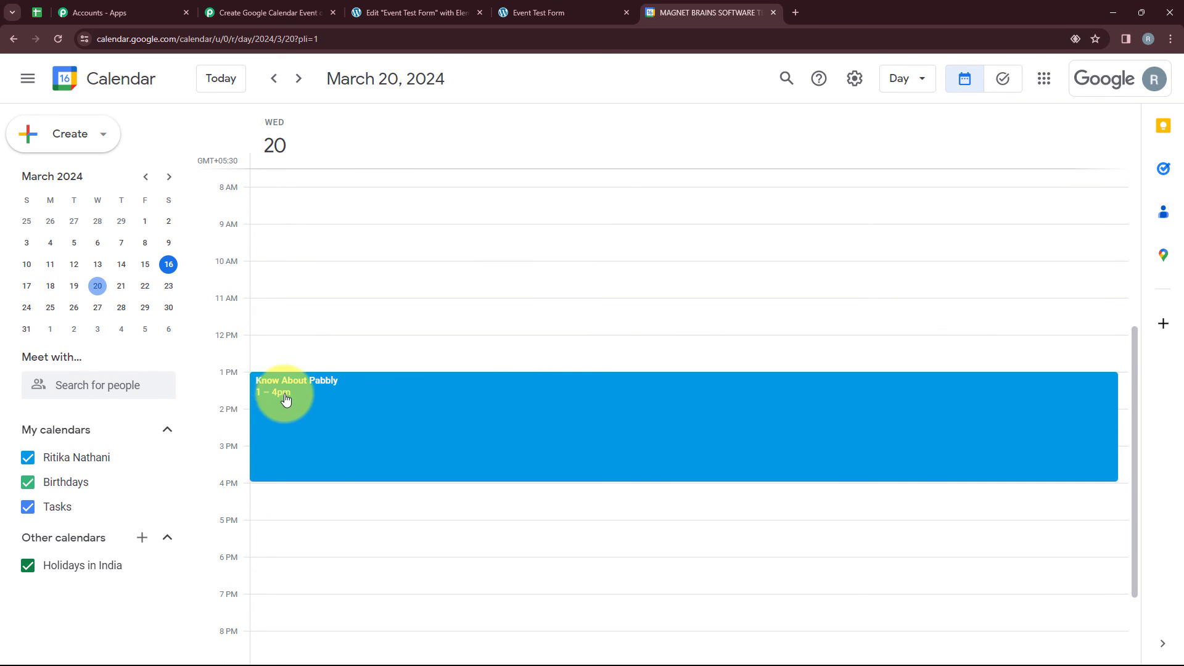
{"action": "left_click", "coordinate": [343, 395]}
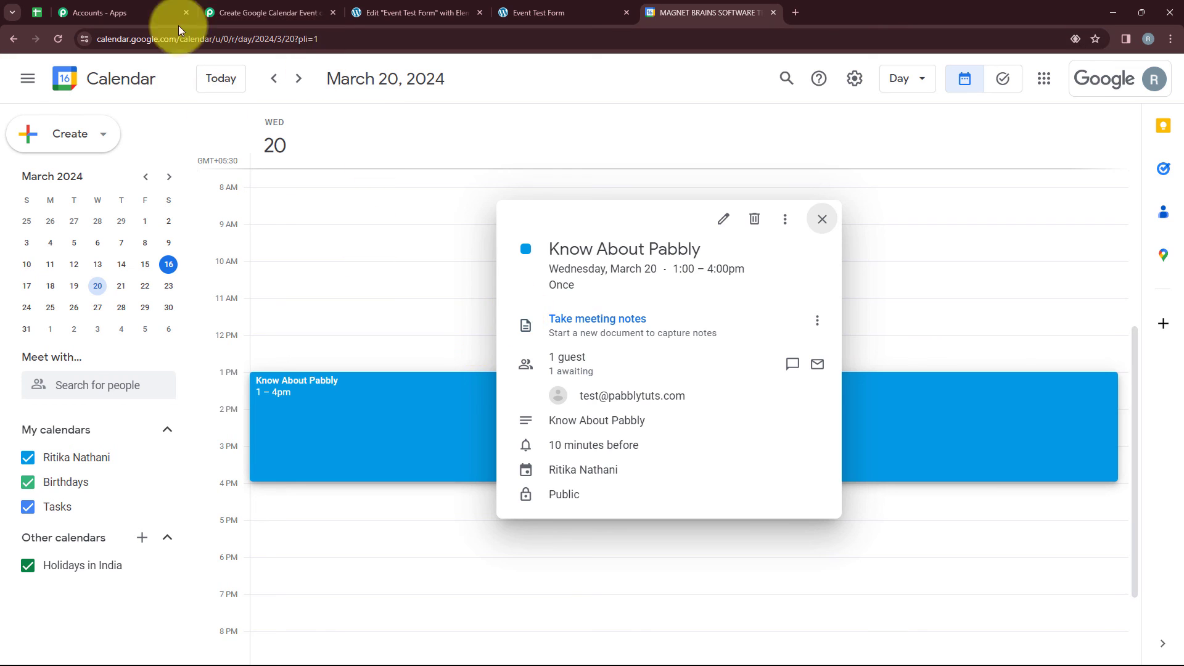
Switch to Pabbly Connect and review the workflow's Elementor trigger, two Date/Time Formatter actions and Google Calendar action.
{"action": "left_click", "coordinate": [216, 13]}
{"action": "scroll", "coordinate": [312, 483], "scroll_direction": "down", "scroll_amount": 1}
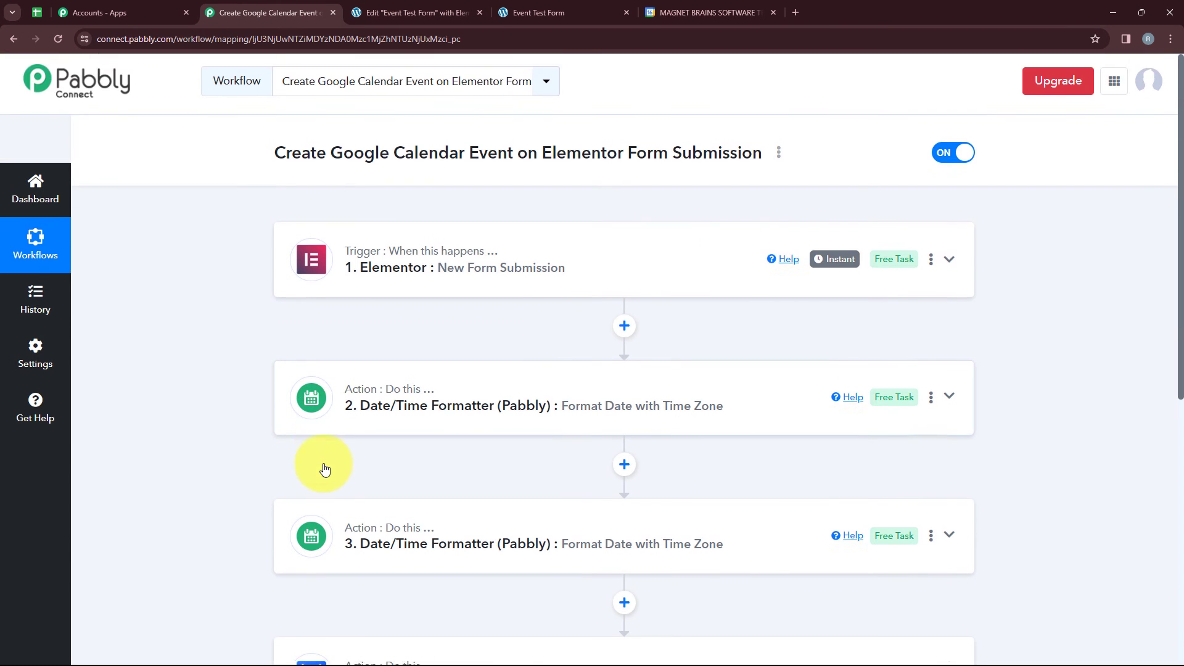
{"action": "scroll", "coordinate": [324, 468], "scroll_direction": "up", "scroll_amount": 1}
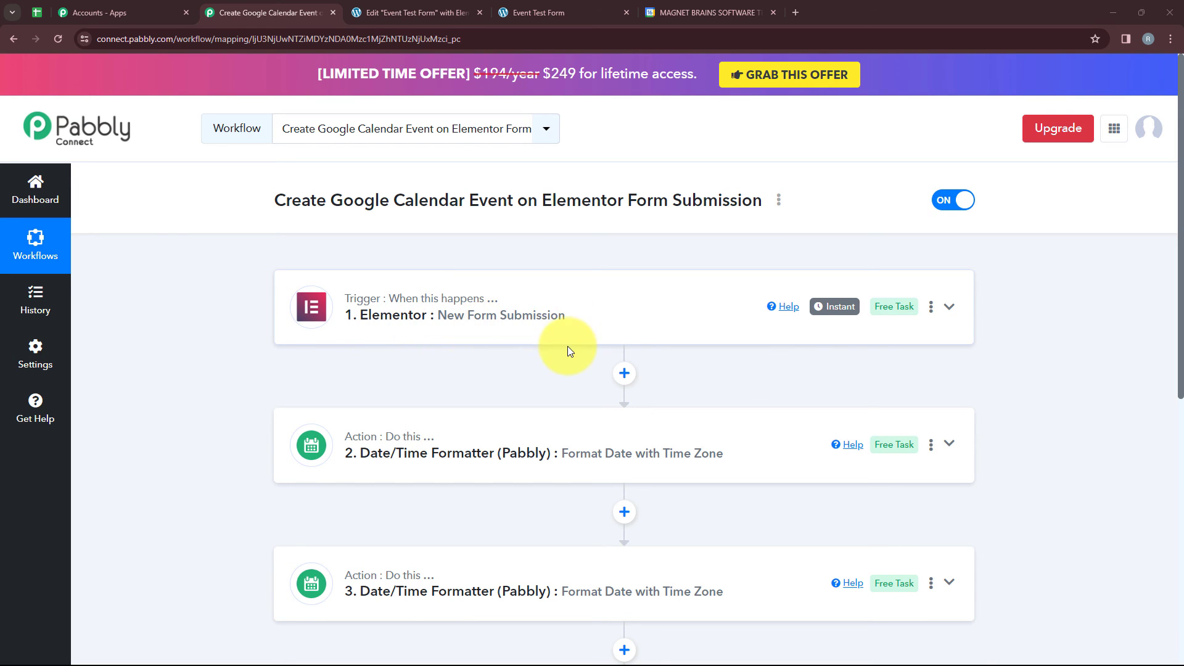
{"action": "scroll", "coordinate": [561, 348], "scroll_direction": "down", "scroll_amount": 4}
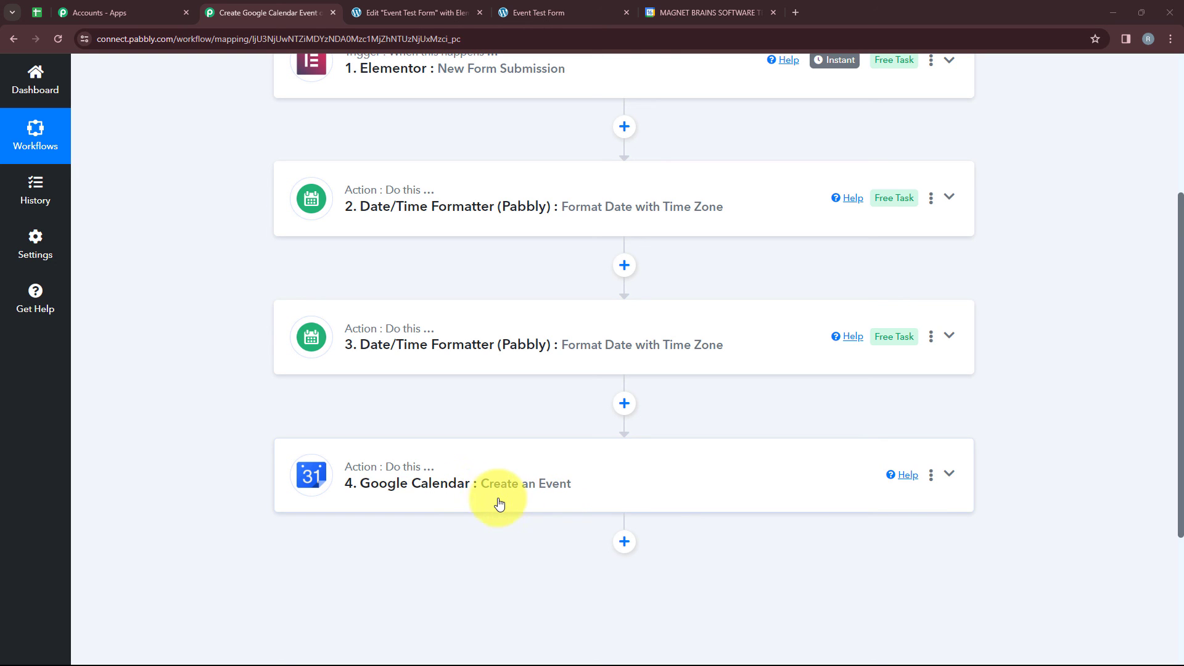
{"action": "scroll", "coordinate": [499, 504], "scroll_direction": "up", "scroll_amount": 2}
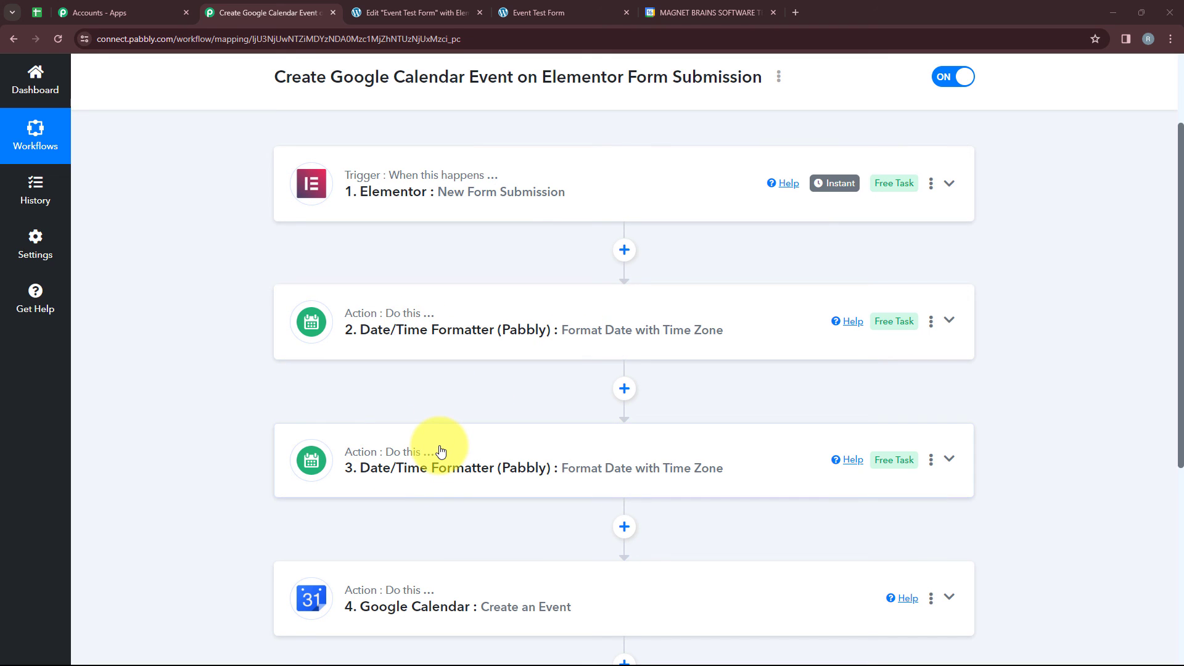
{"action": "scroll", "coordinate": [441, 452], "scroll_direction": "up", "scroll_amount": 2}
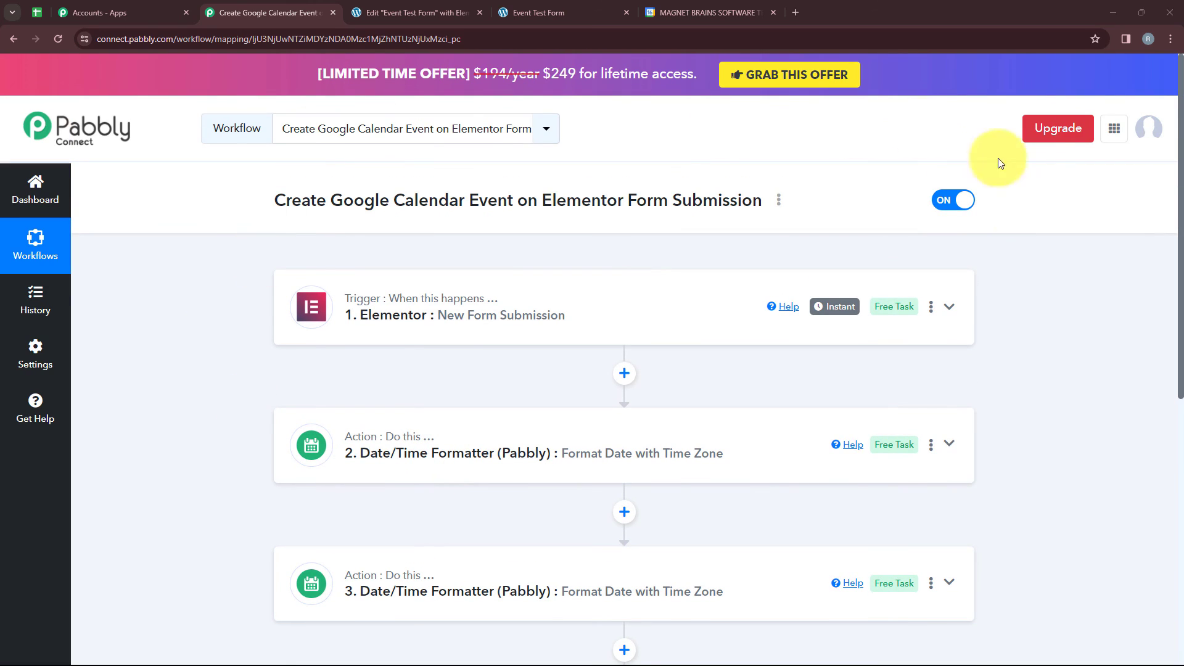